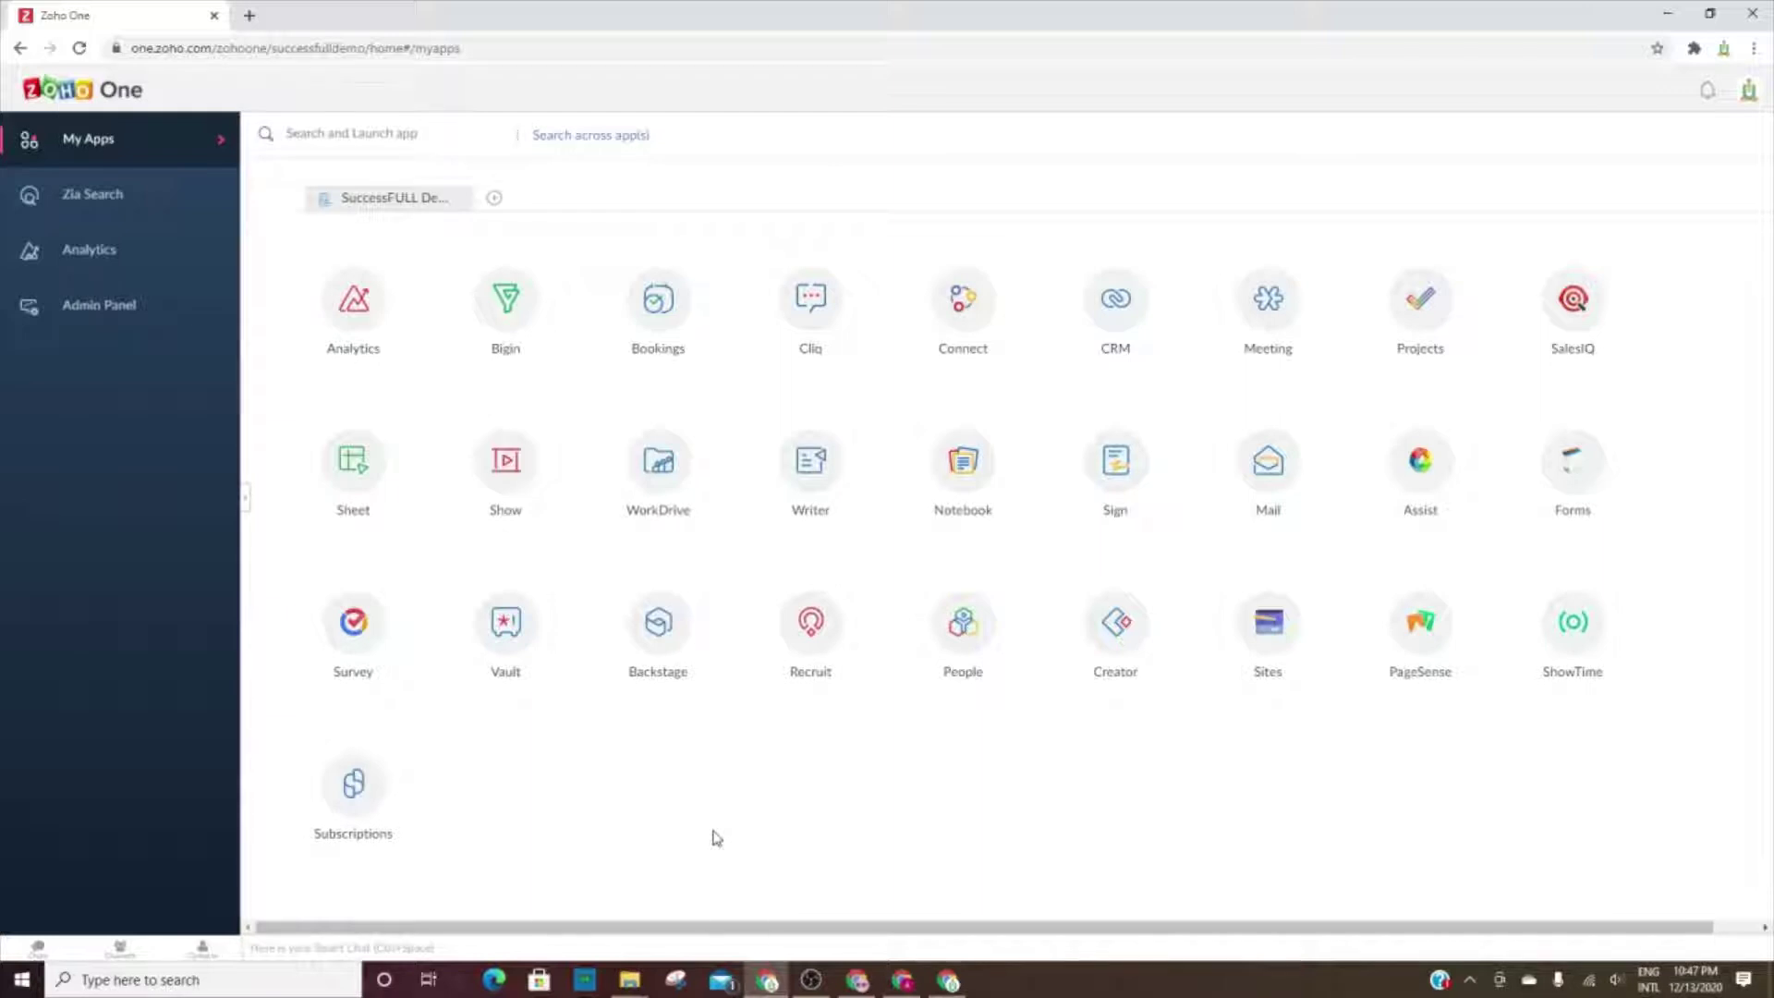
Unlock Zoho Vault with the pasted master password to list Indeed, SuccessFULL Solutions and WordPress.
{"action": "left_click", "coordinate": [504, 645]}
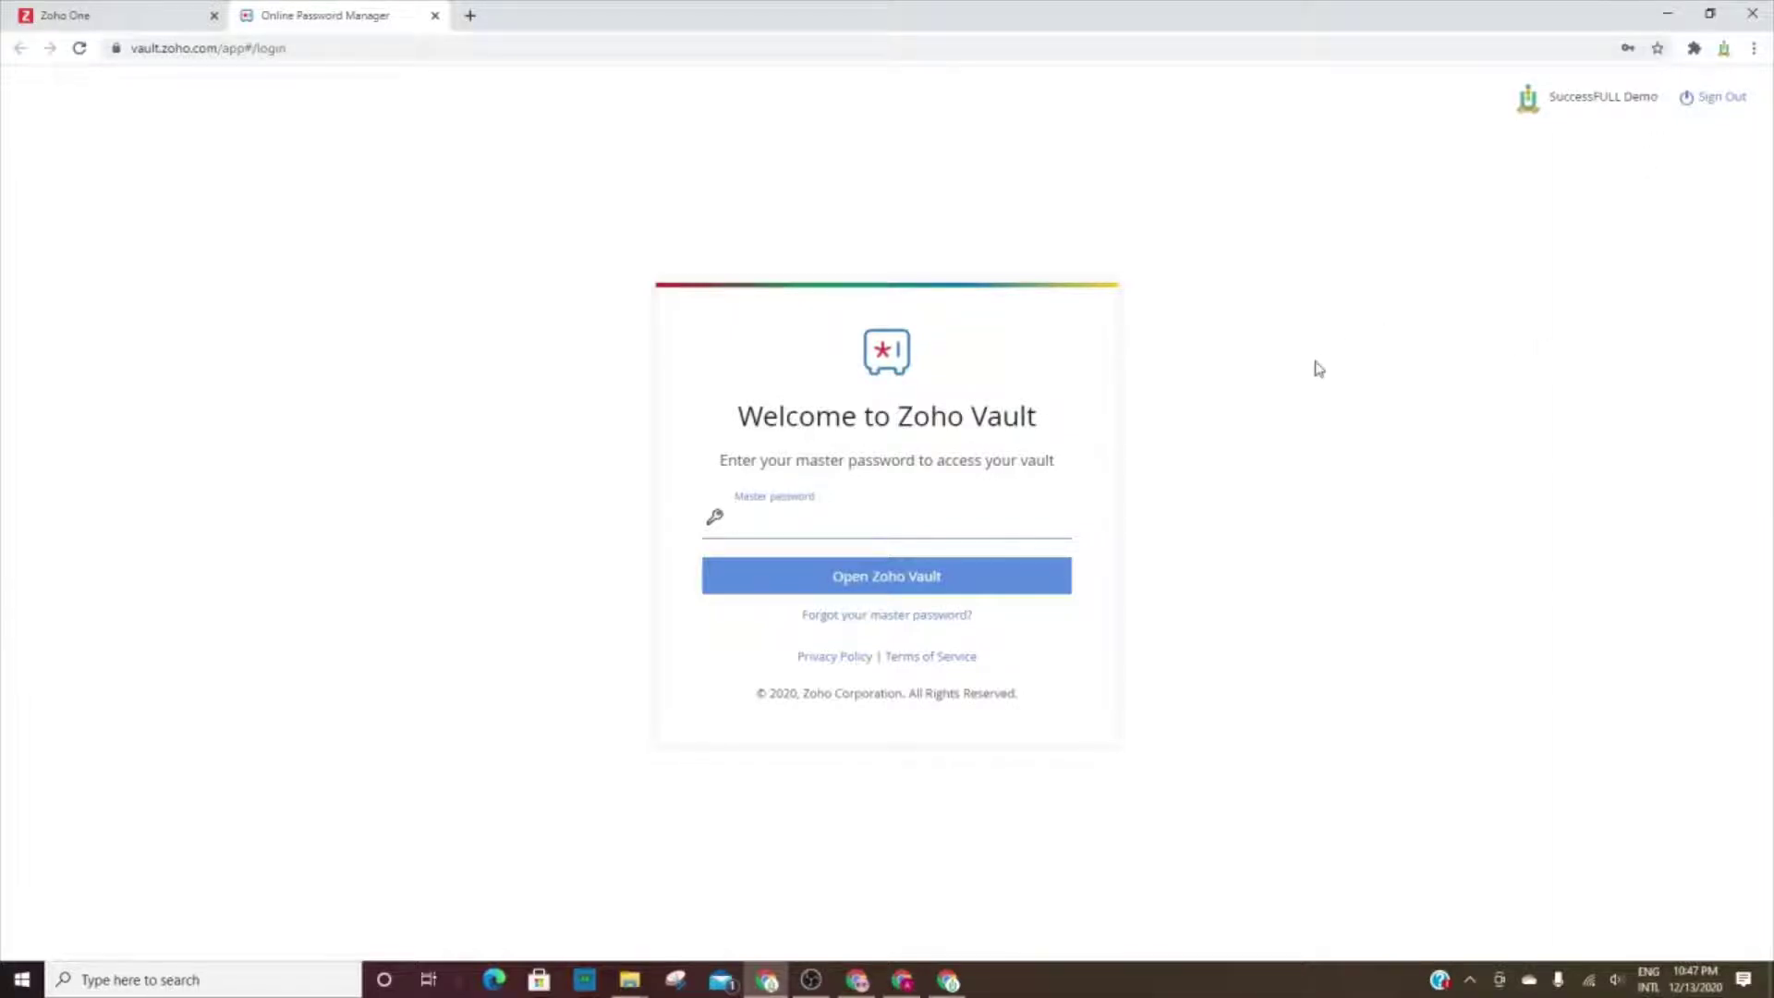
{"action": "key", "text": "ctrl+v"}
{"action": "left_click", "coordinate": [902, 580]}
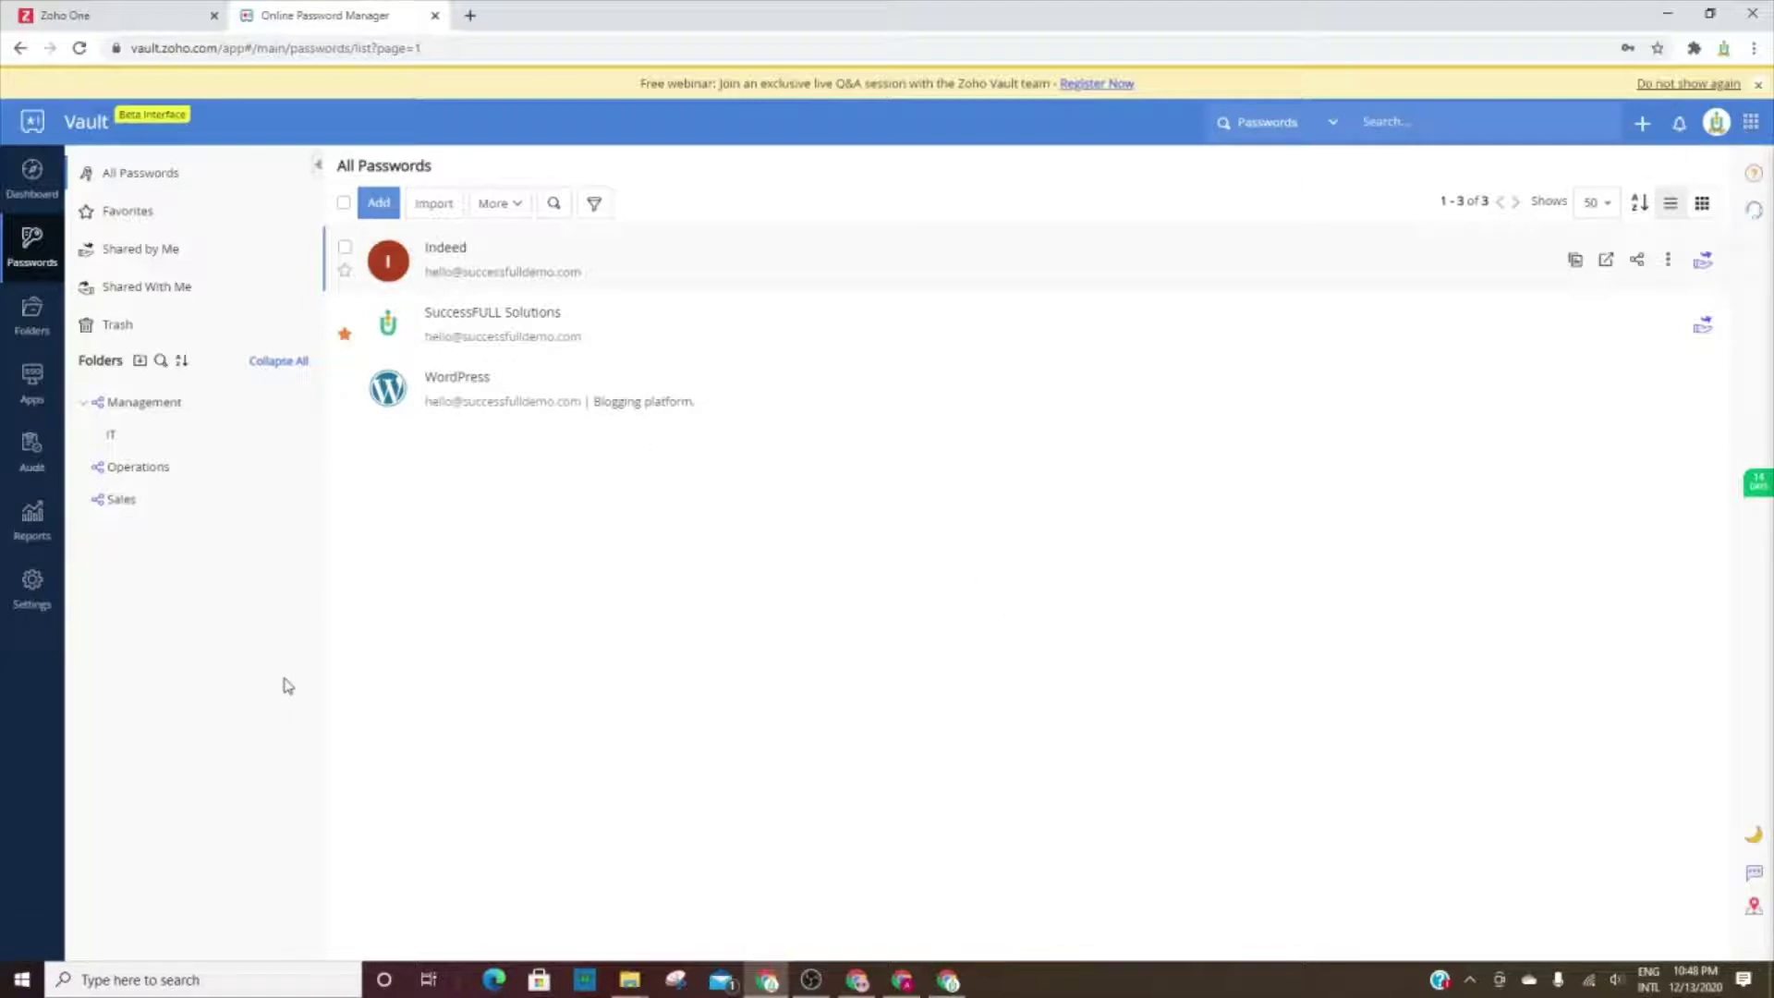
Review My Dashboard charts: 3 passwords, 4 folders, 1 SSO app and a 93% assessment score.
{"action": "left_click", "coordinate": [34, 173]}
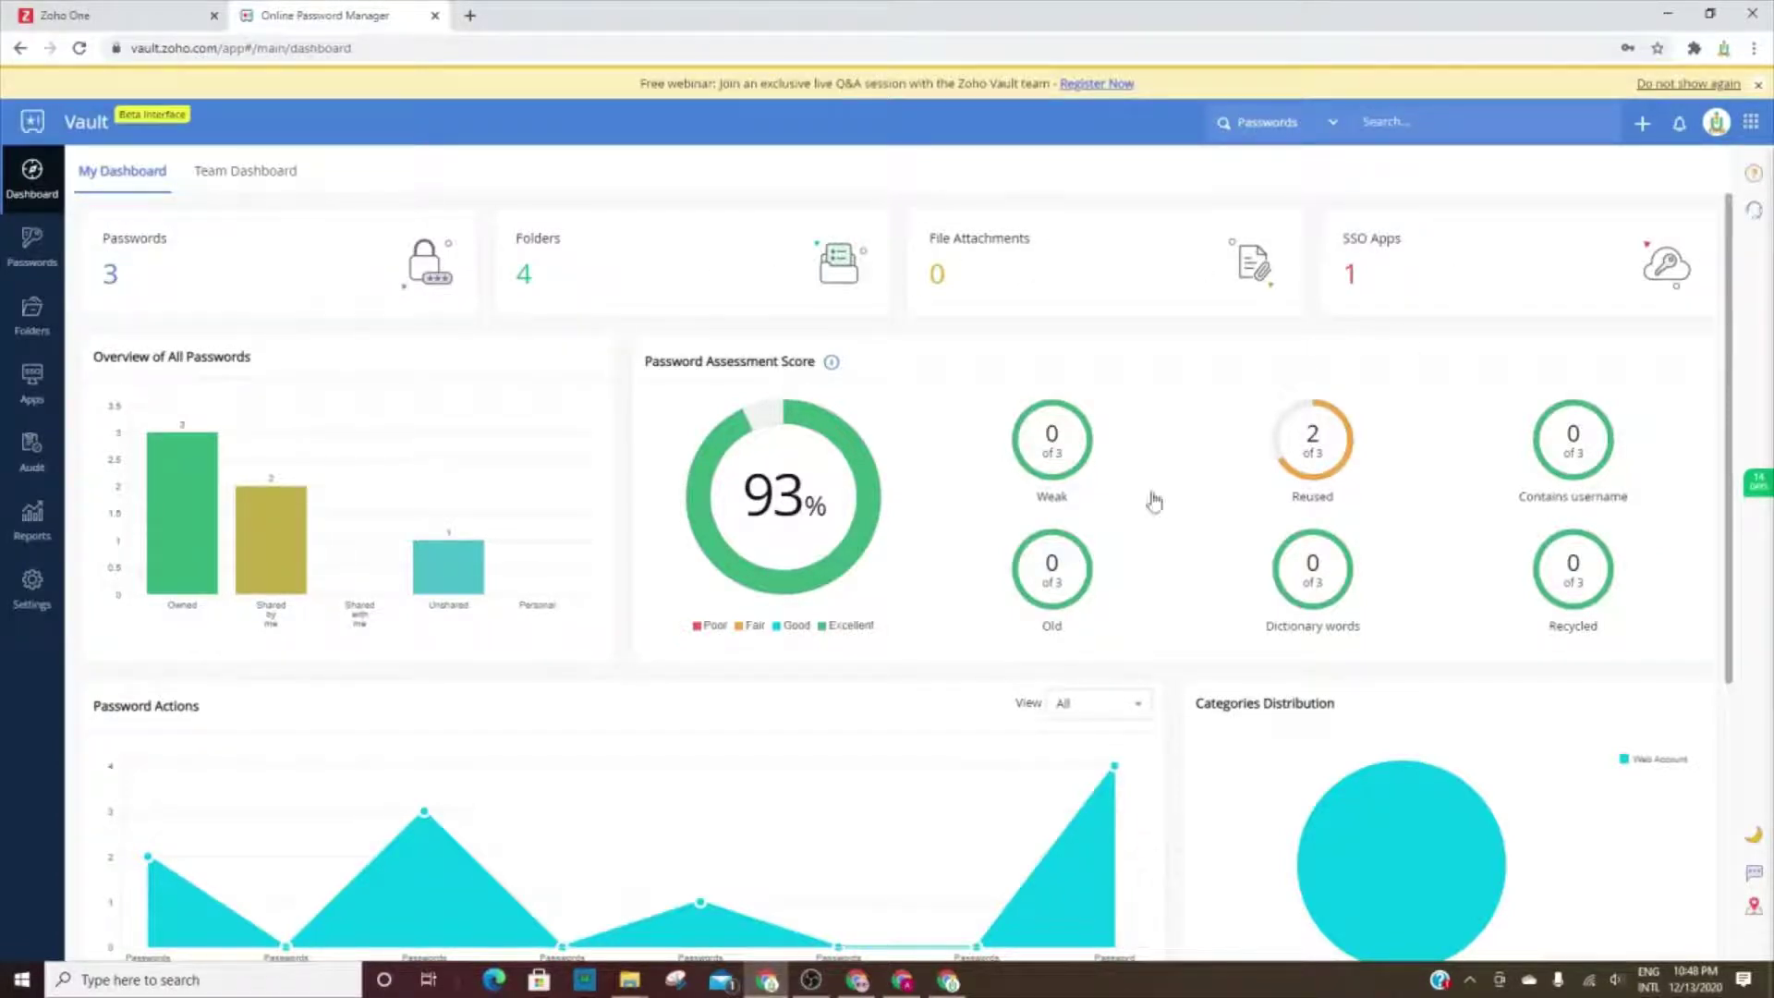
{"action": "scroll", "coordinate": [721, 487], "scroll_direction": "down", "scroll_amount": 2}
{"action": "mouse_move", "coordinate": [174, 370]}
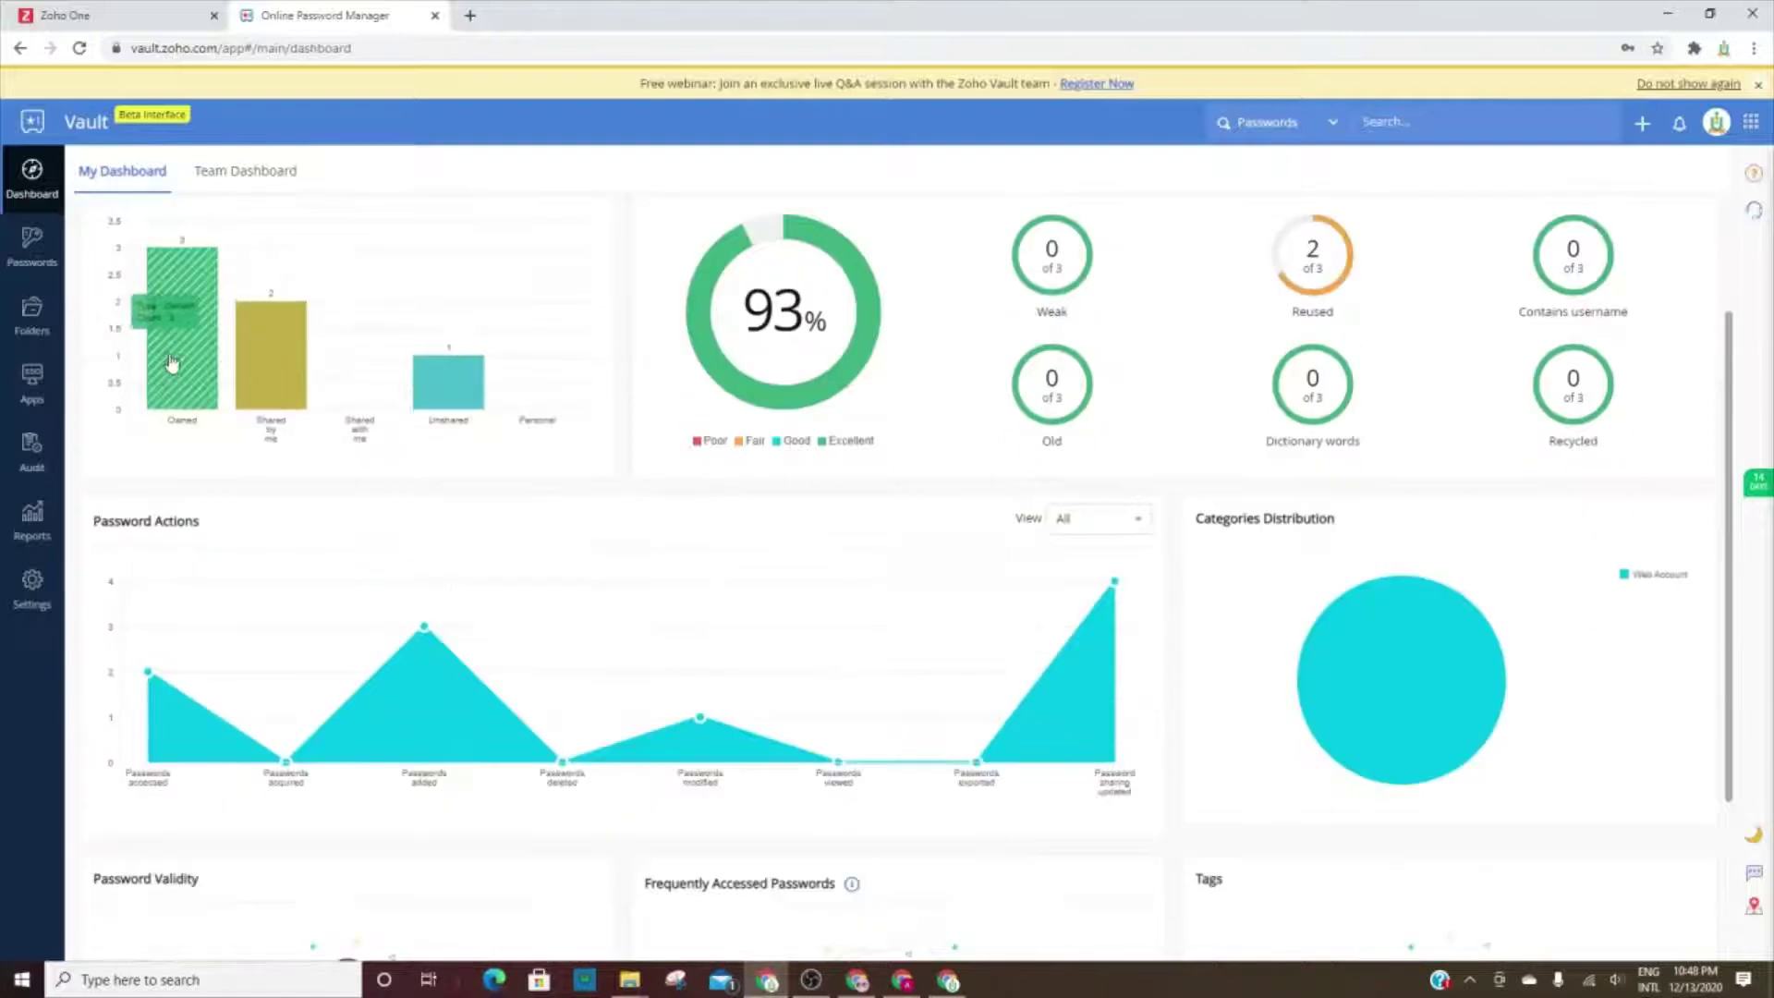
{"action": "scroll", "coordinate": [177, 395], "scroll_direction": "up", "scroll_amount": 1}
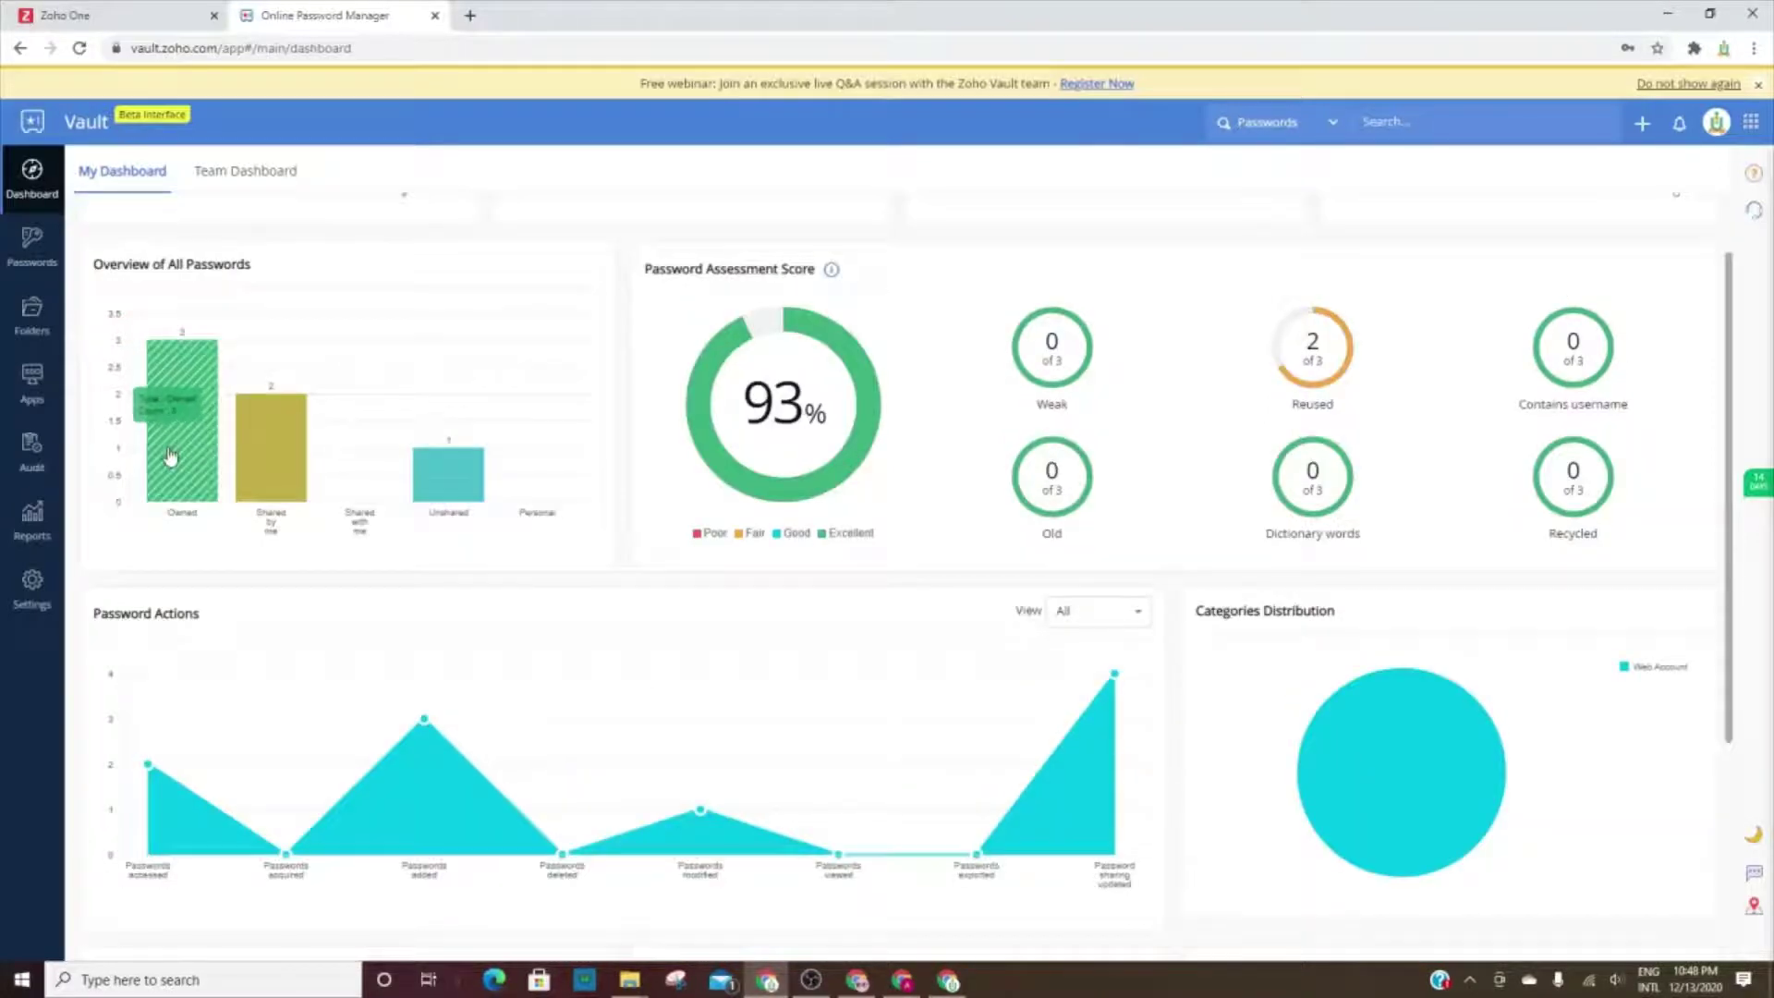
{"action": "mouse_move", "coordinate": [290, 470]}
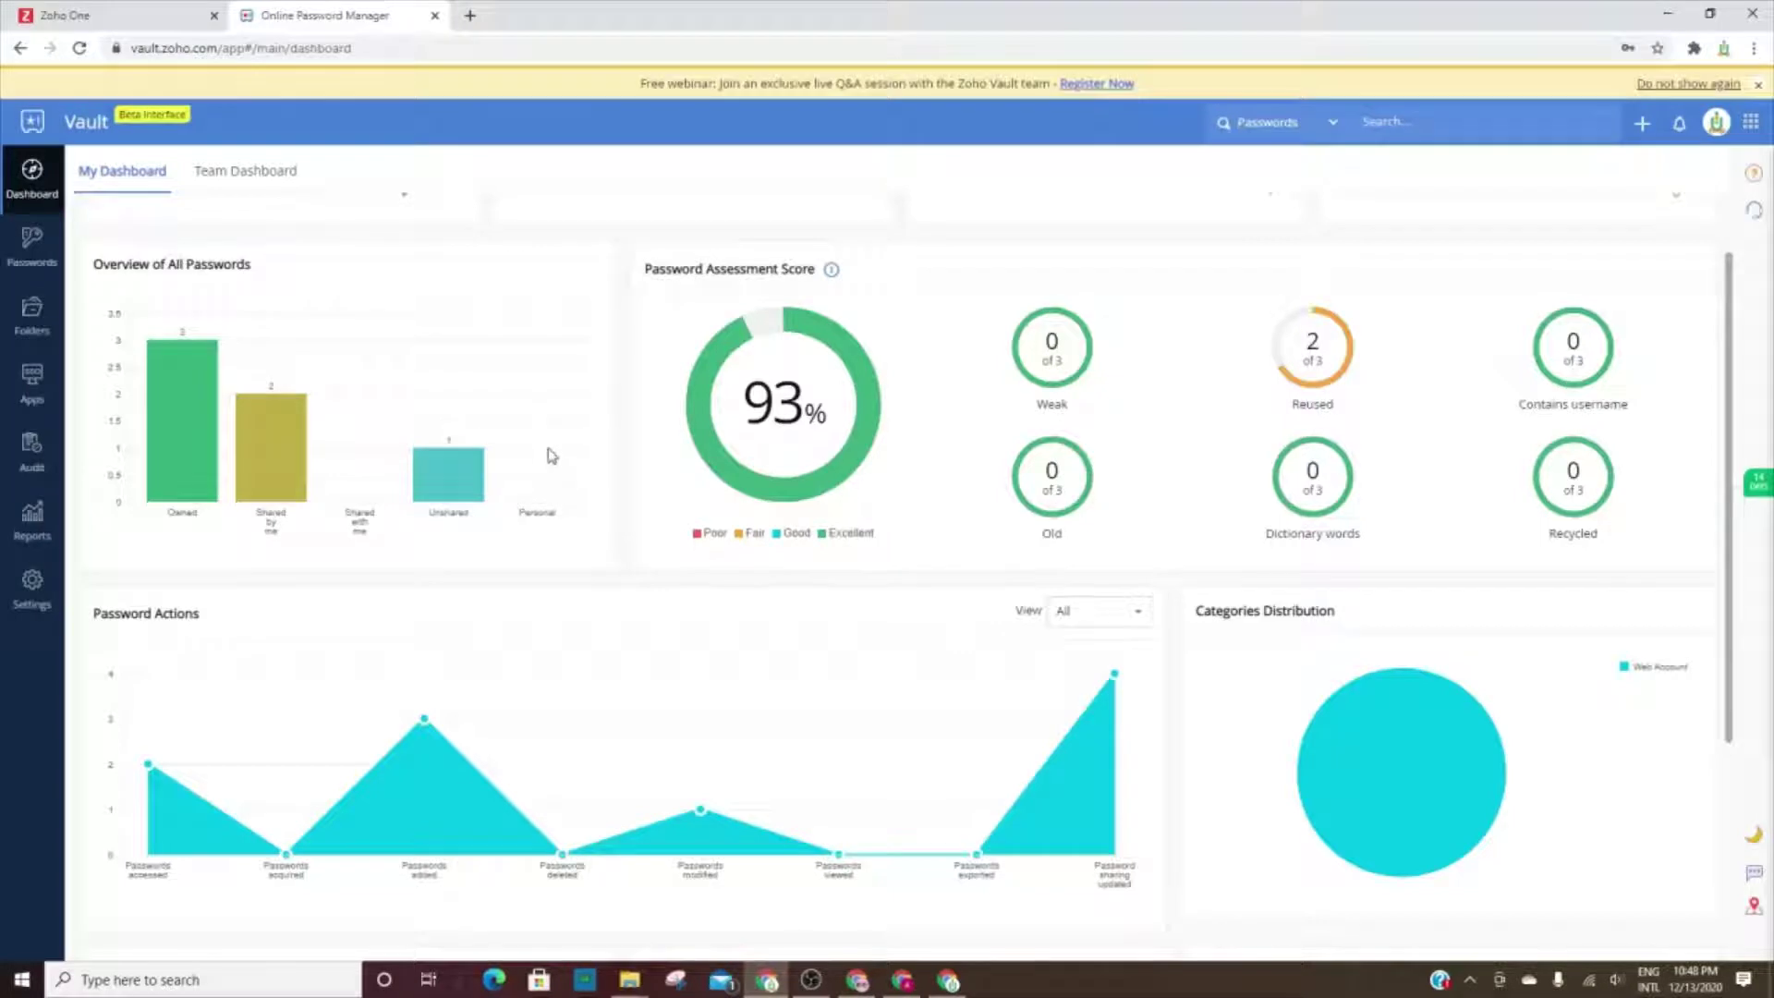
{"action": "scroll", "coordinate": [523, 649], "scroll_direction": "down", "scroll_amount": 3}
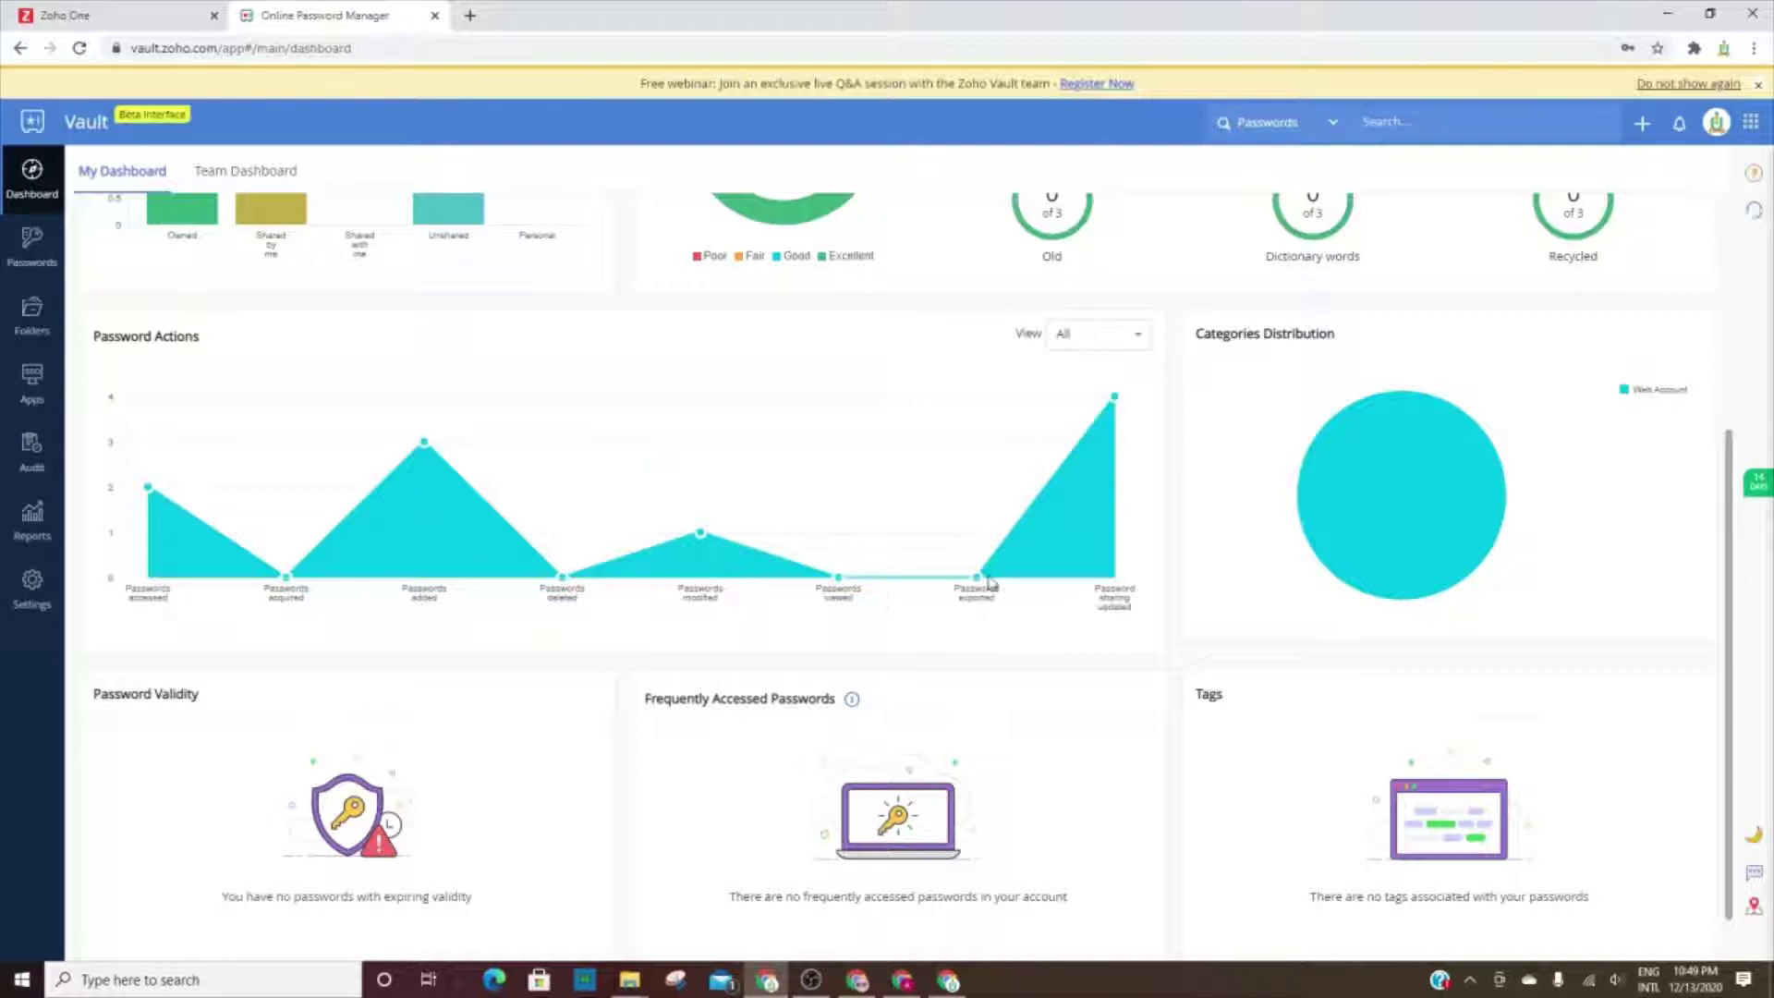
{"action": "scroll", "coordinate": [1445, 542], "scroll_direction": "down", "scroll_amount": 1}
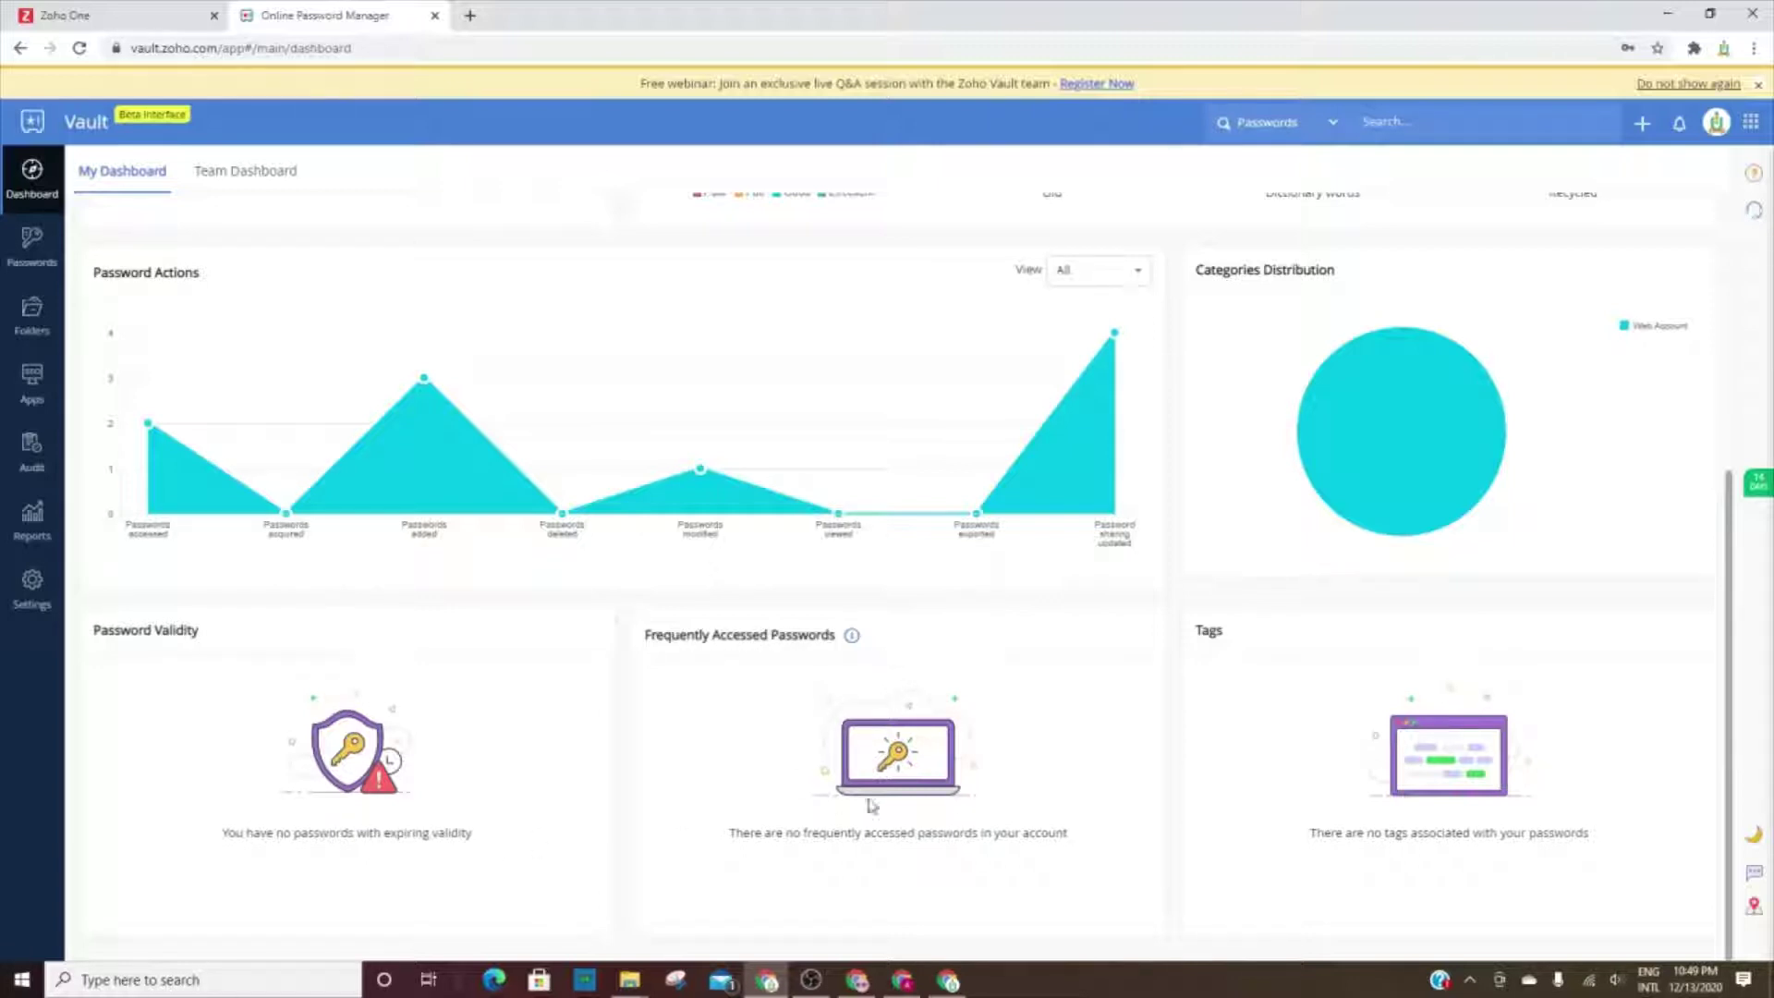
{"action": "scroll", "coordinate": [1215, 692], "scroll_direction": "up", "scroll_amount": 5}
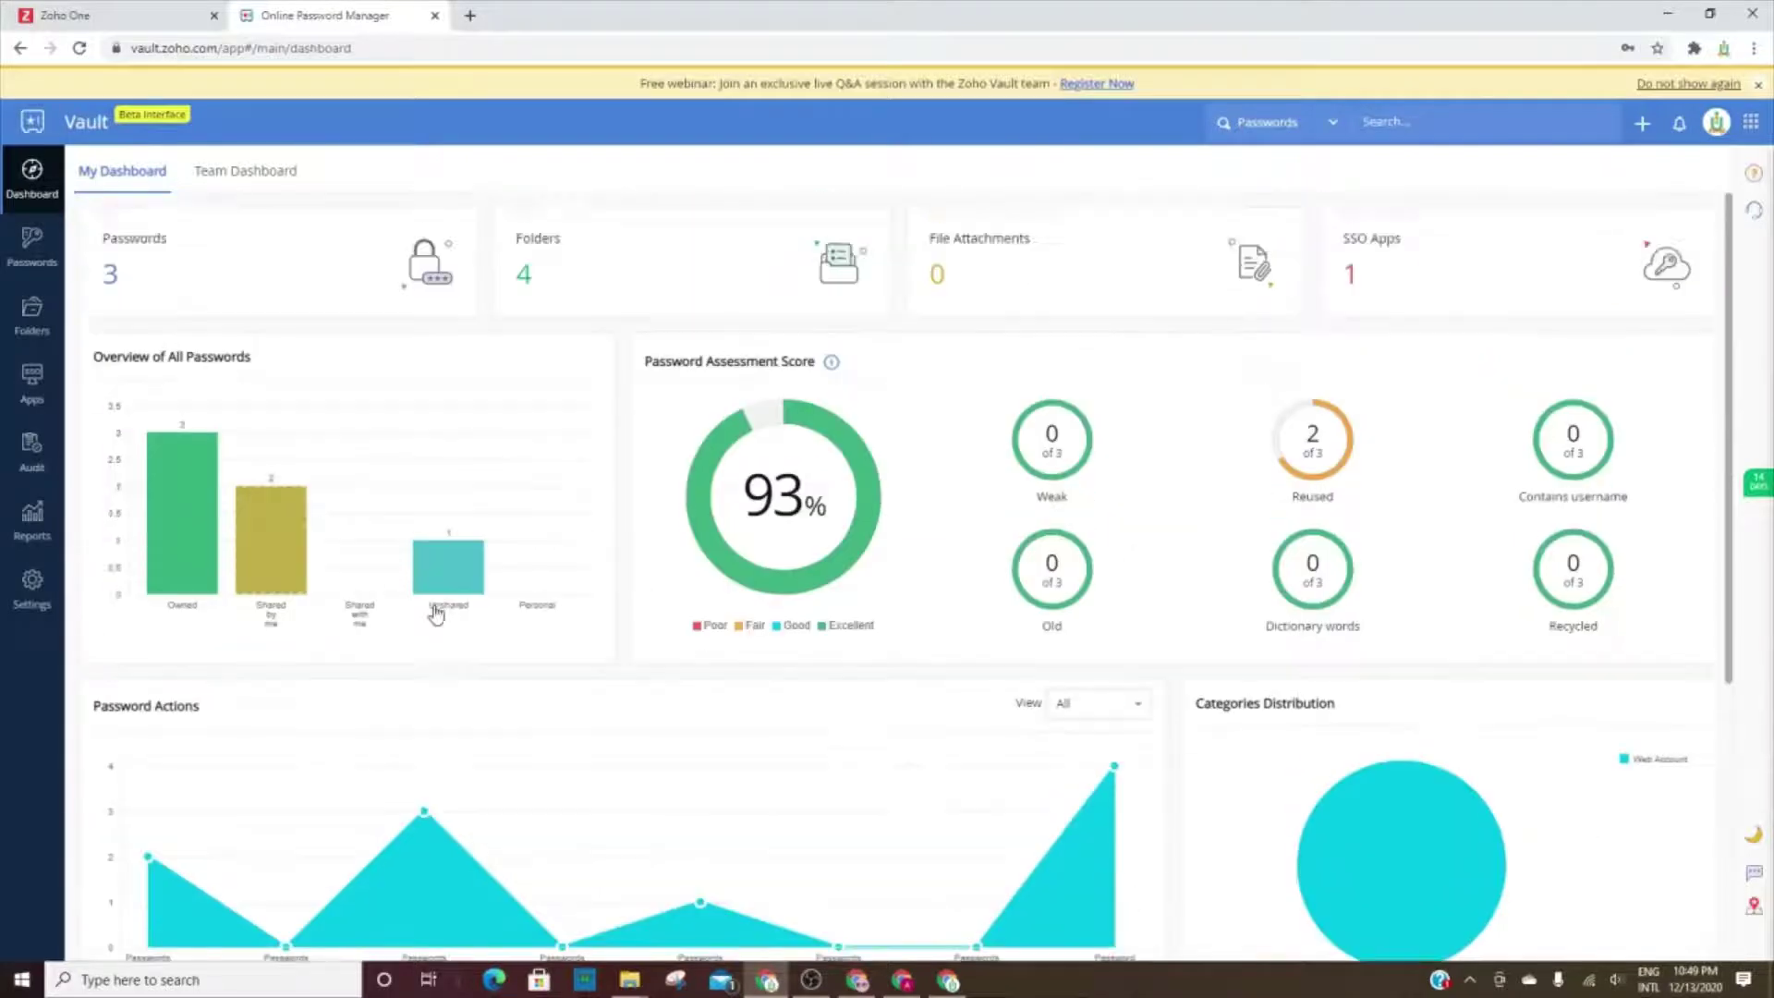
View the Team Dashboard (4 passwords, 5 users, 96% score), then return to All Passwords.
{"action": "left_click", "coordinate": [268, 172]}
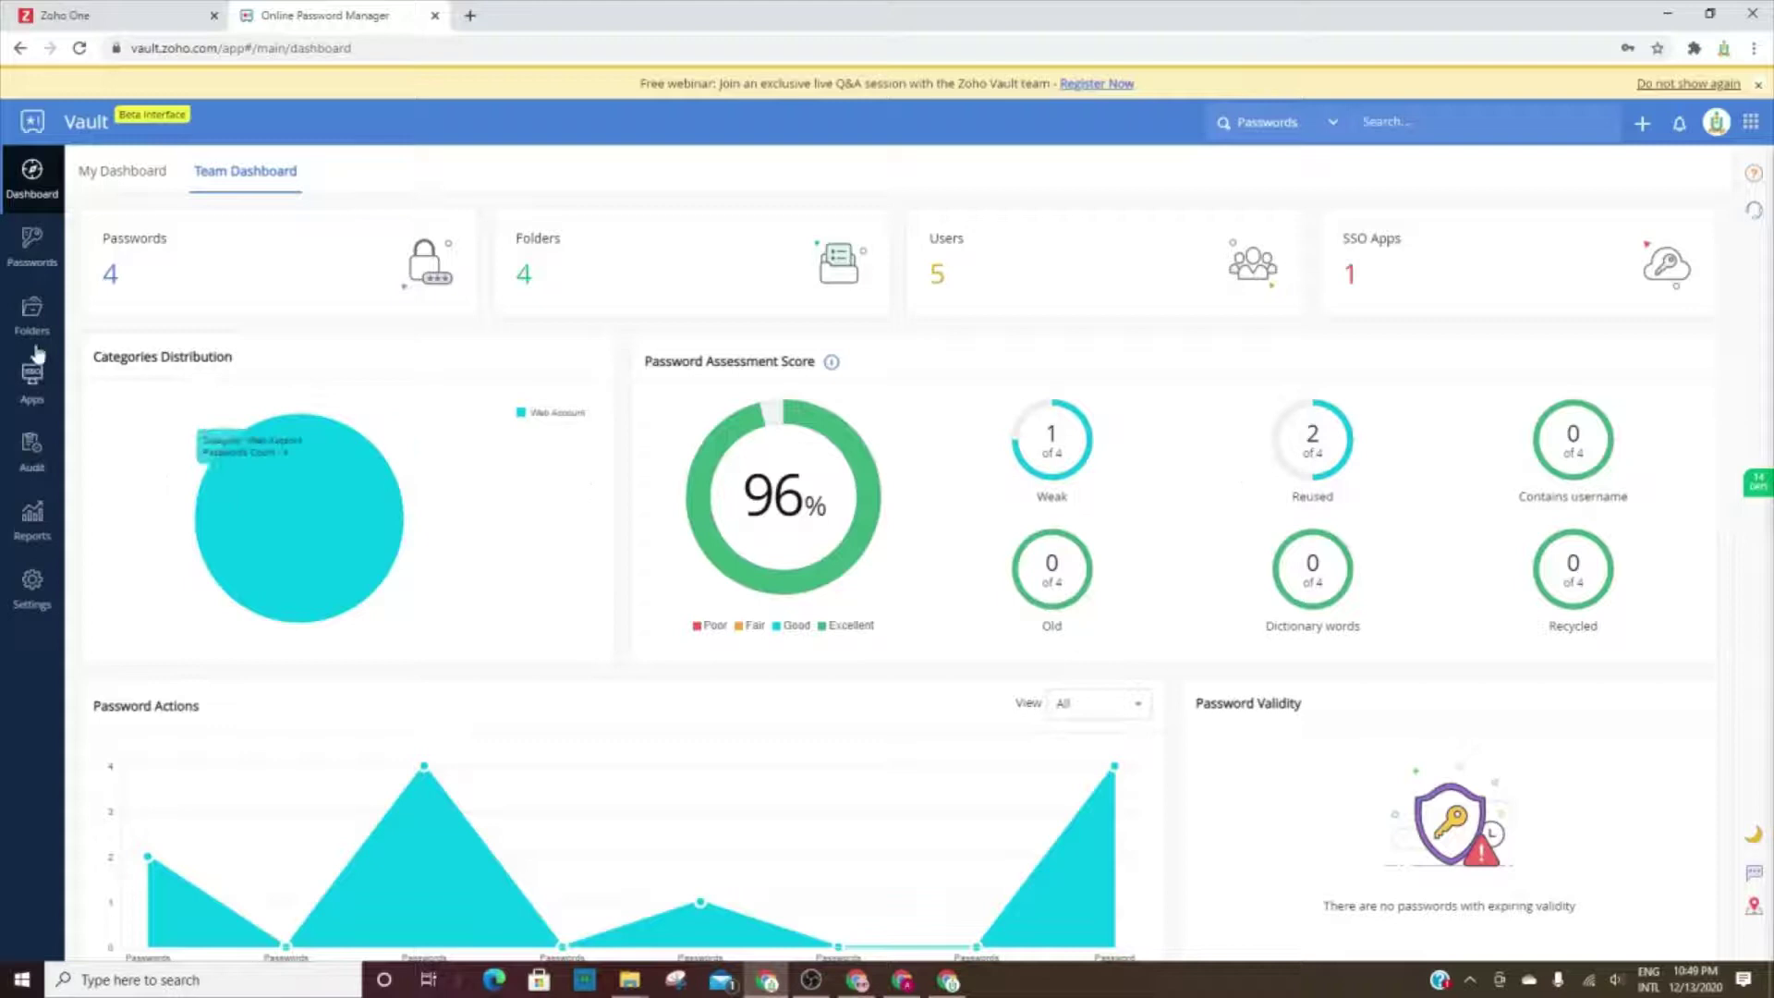
{"action": "left_click", "coordinate": [31, 242]}
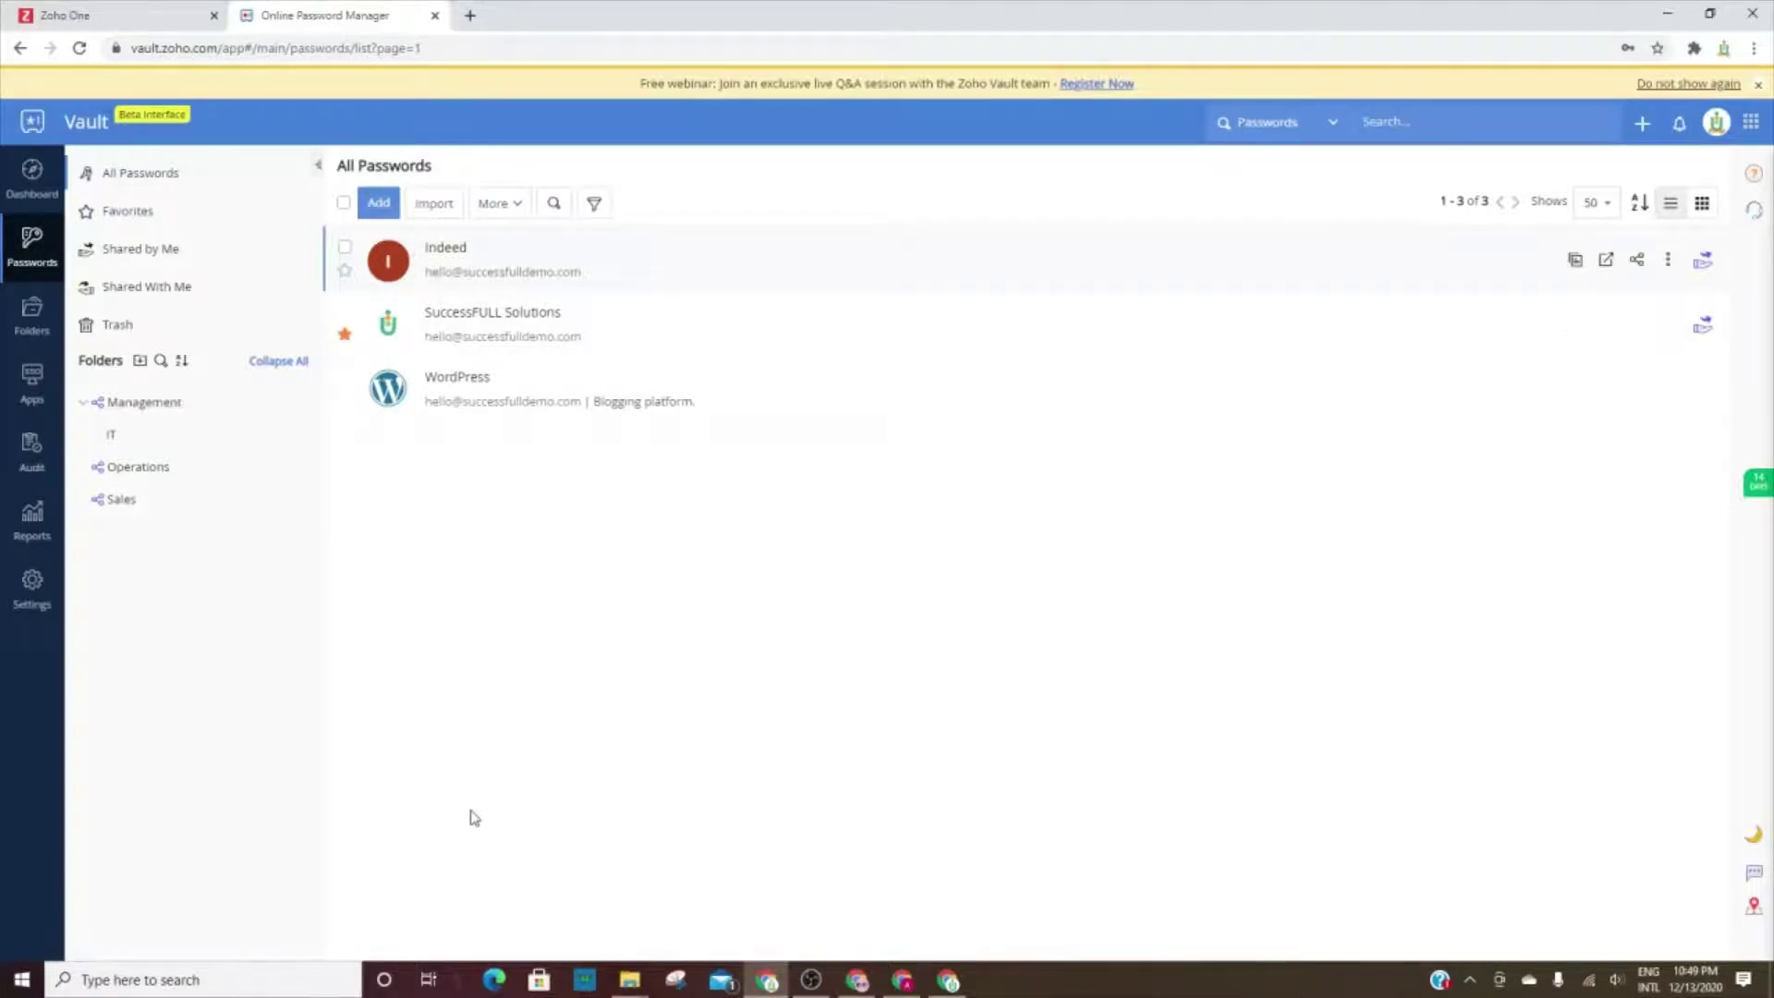
Browse the Management, IT, Operations and Sales folders, ending on IT with its WordPress entry.
{"action": "left_click", "coordinate": [121, 407]}
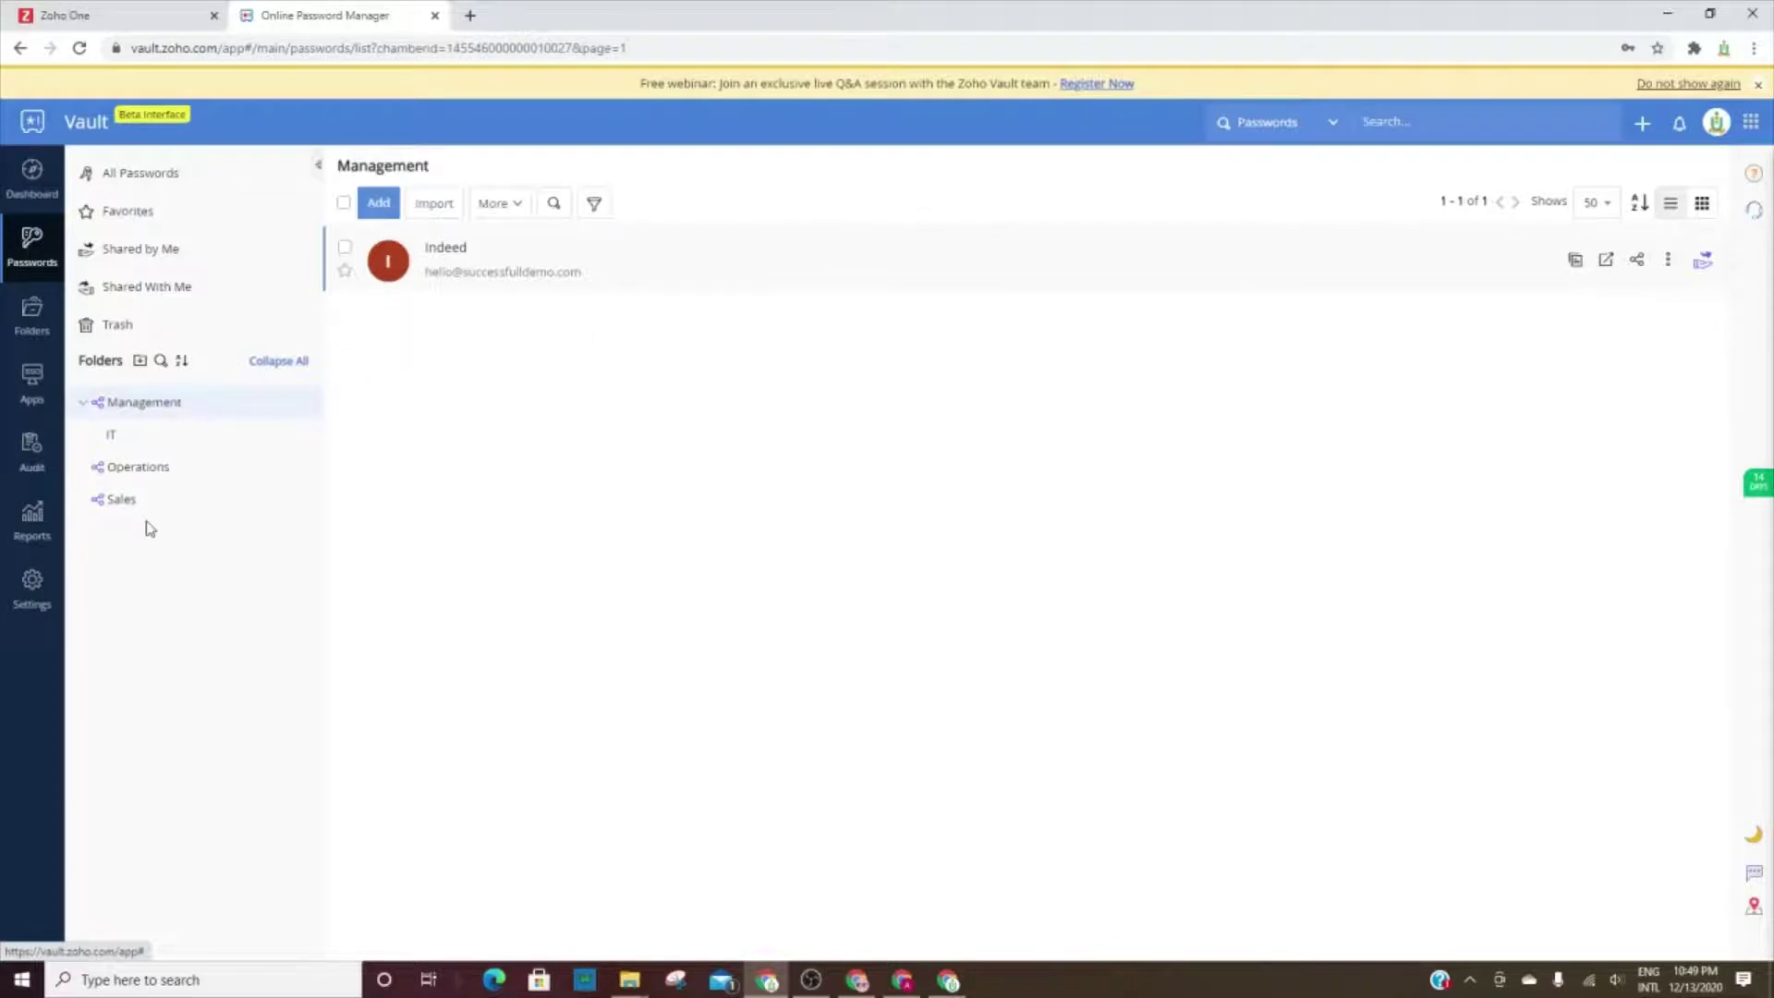
{"action": "left_click", "coordinate": [113, 436]}
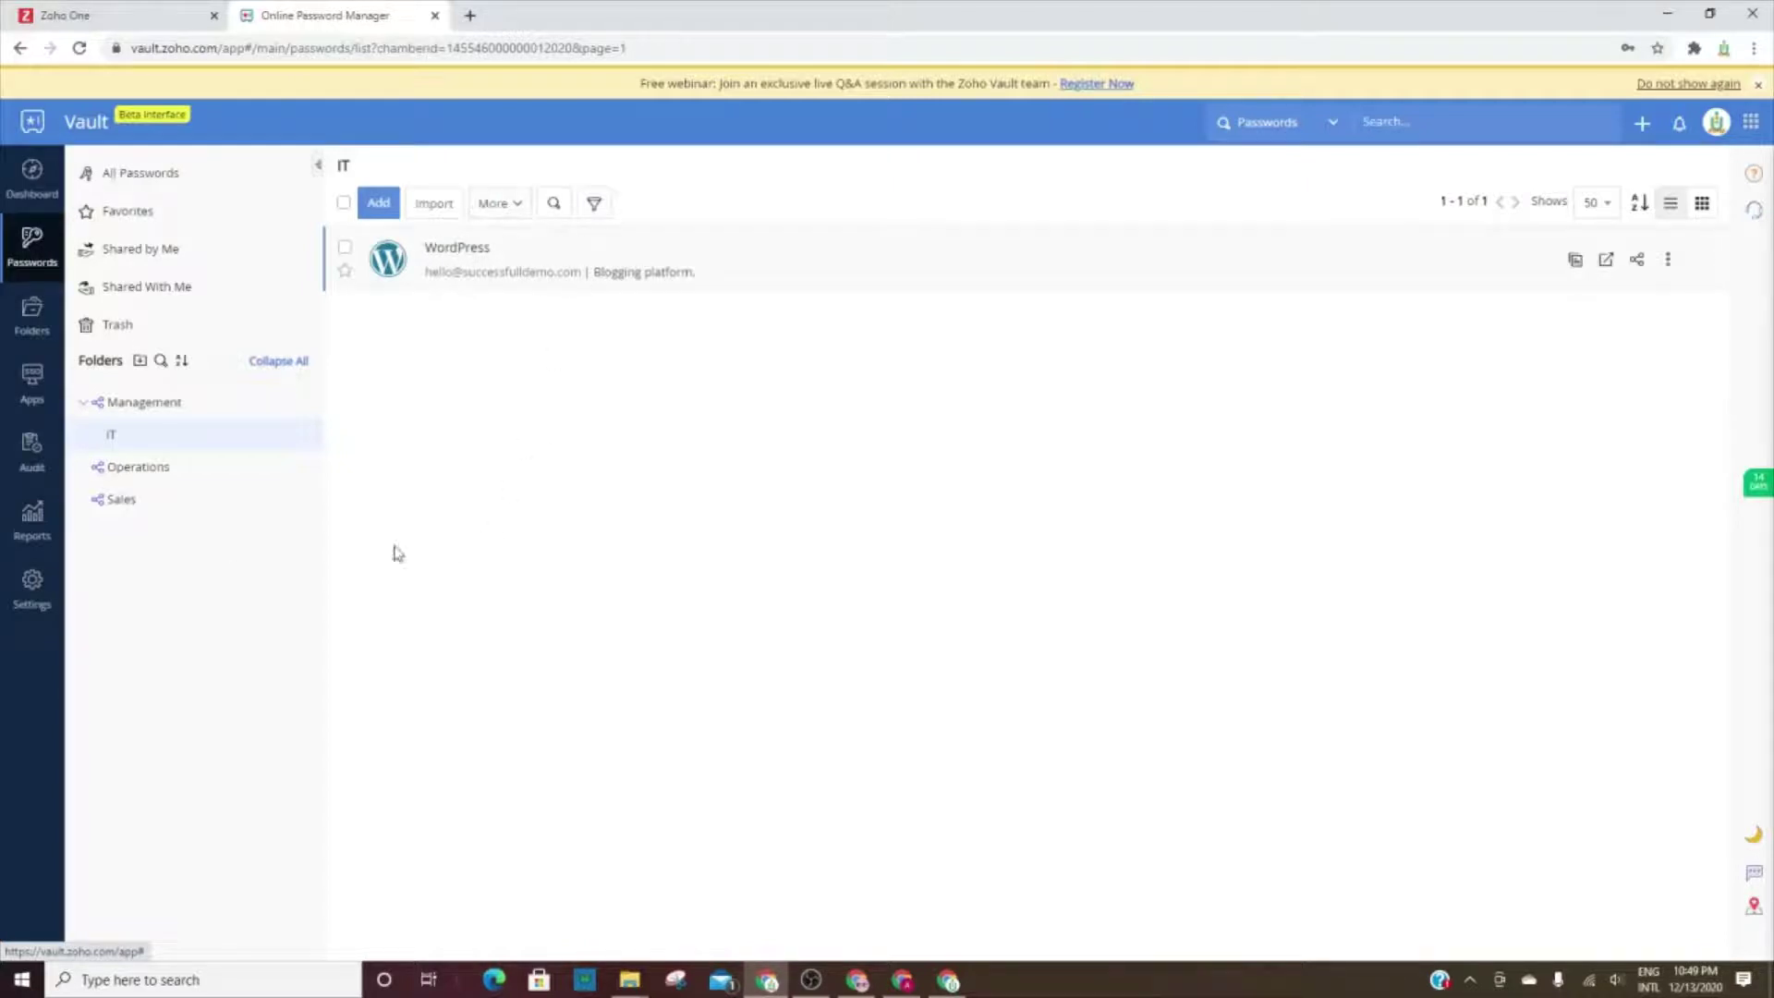
{"action": "left_click", "coordinate": [147, 471]}
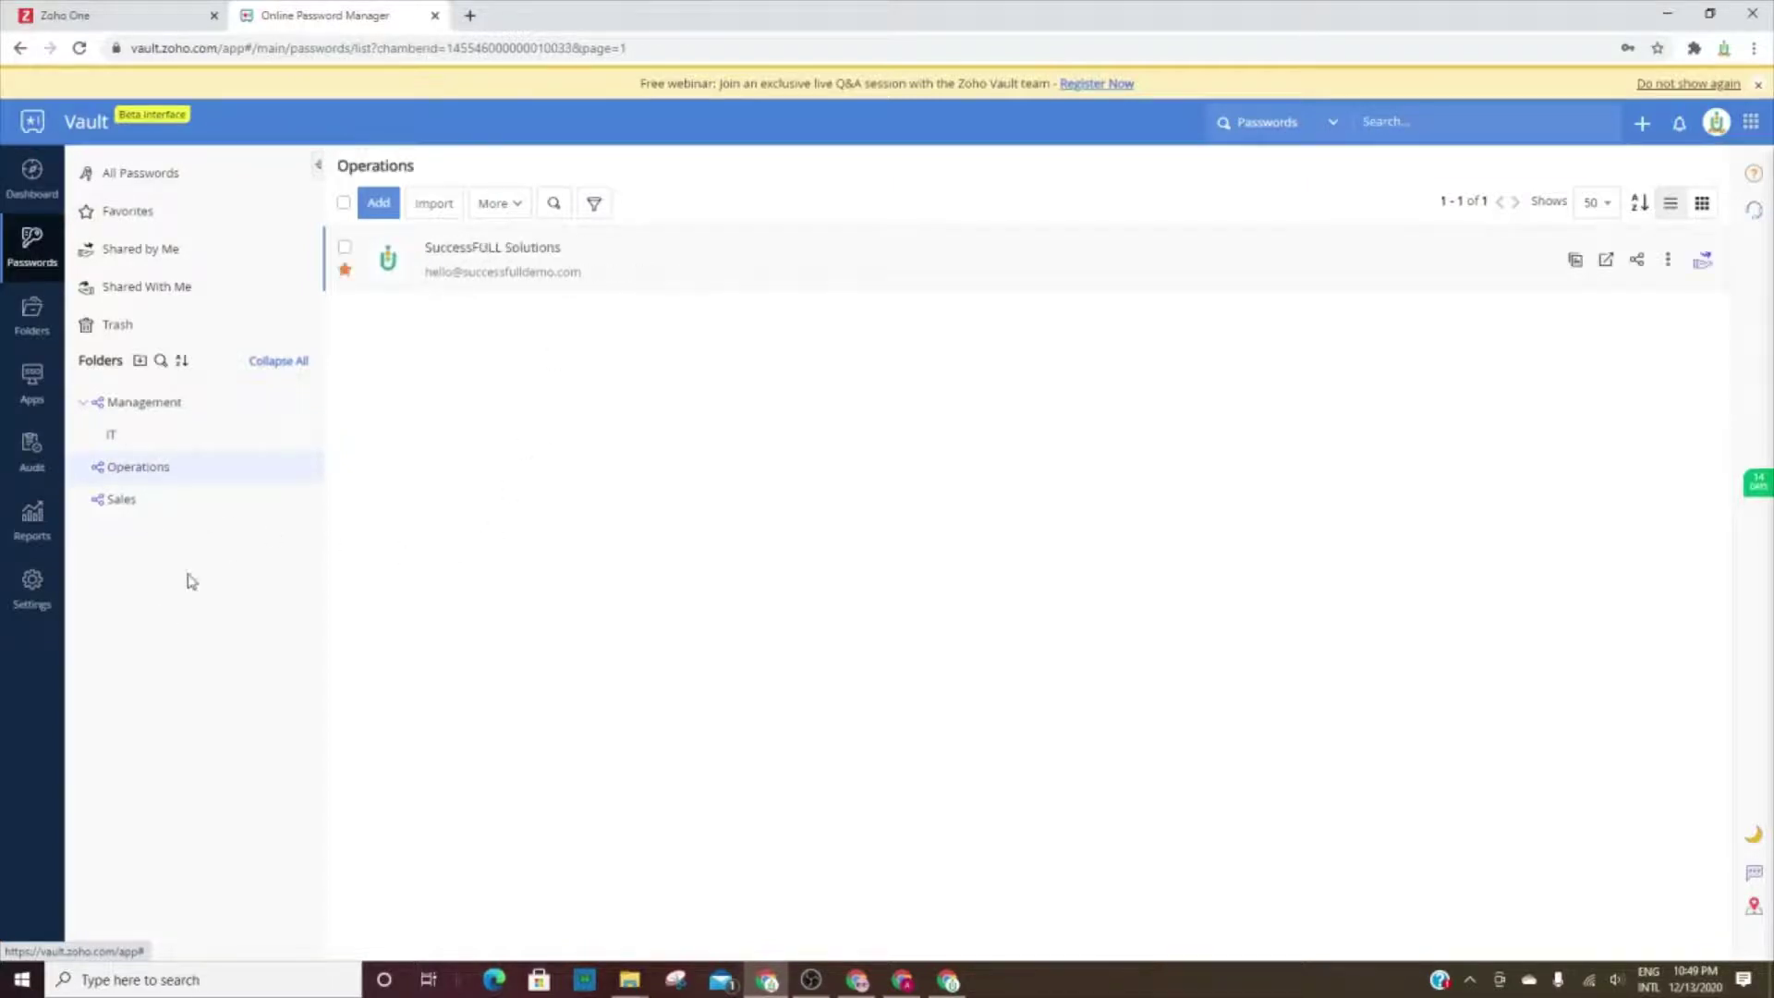
{"action": "left_click", "coordinate": [107, 499]}
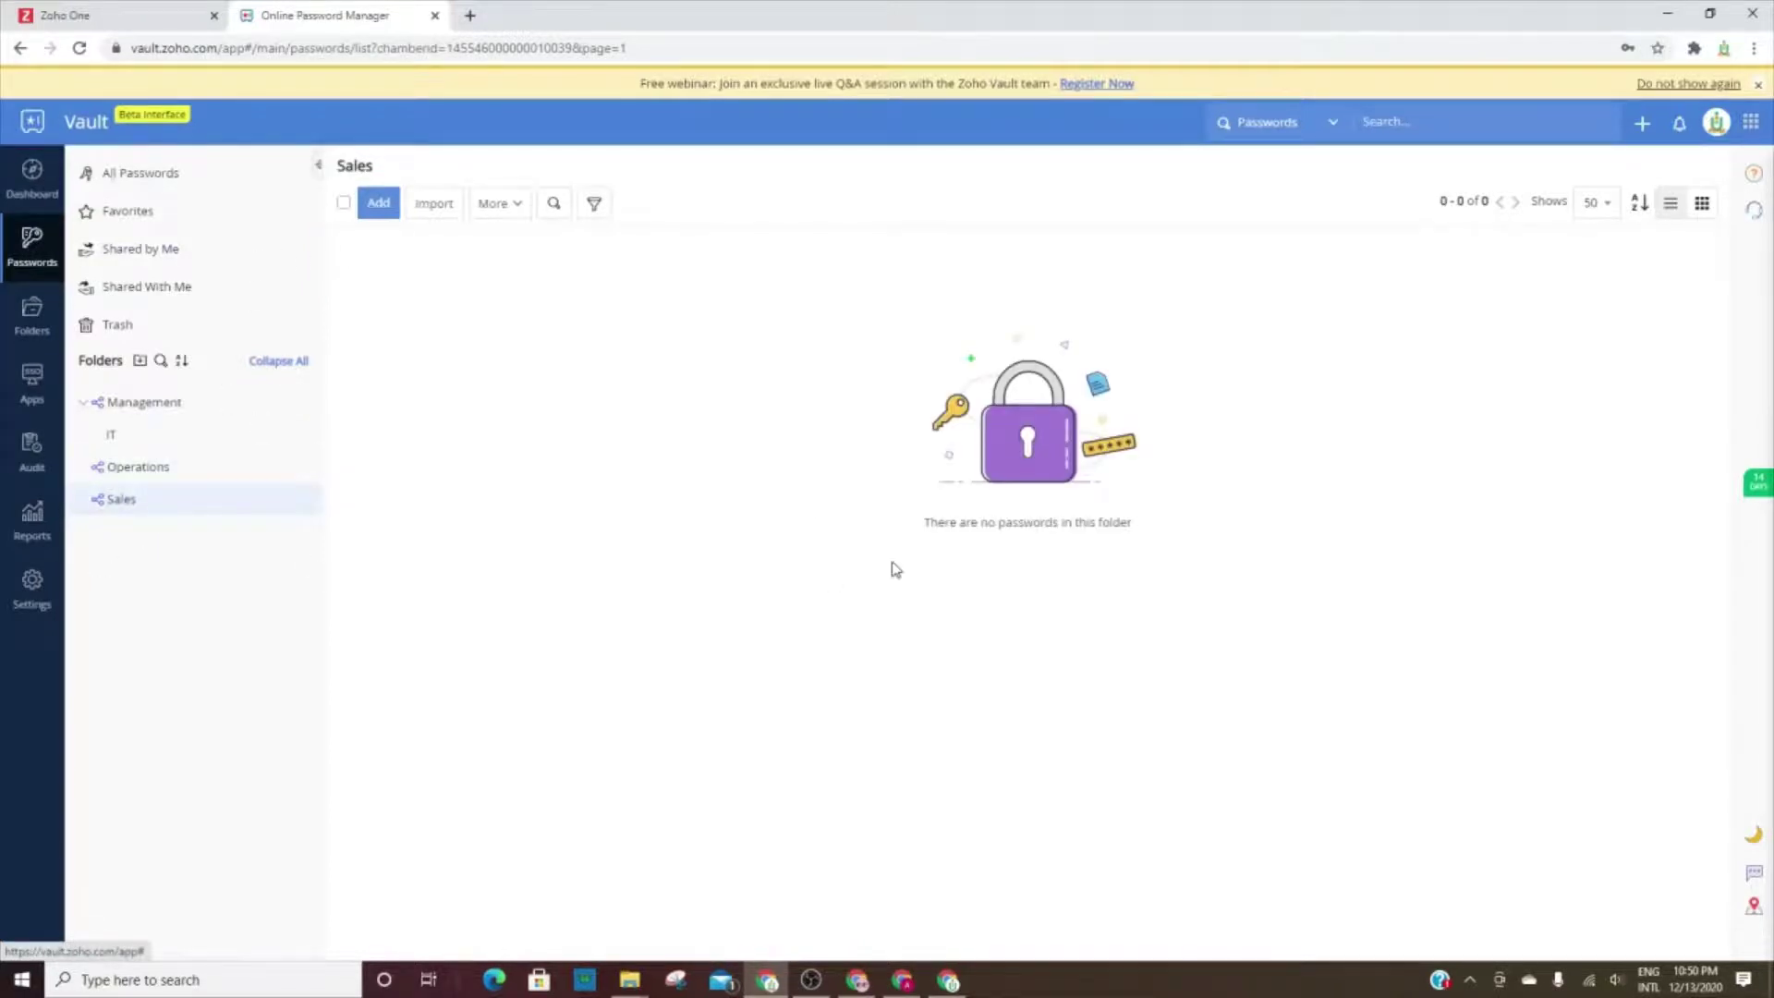
{"action": "left_click", "coordinate": [120, 436]}
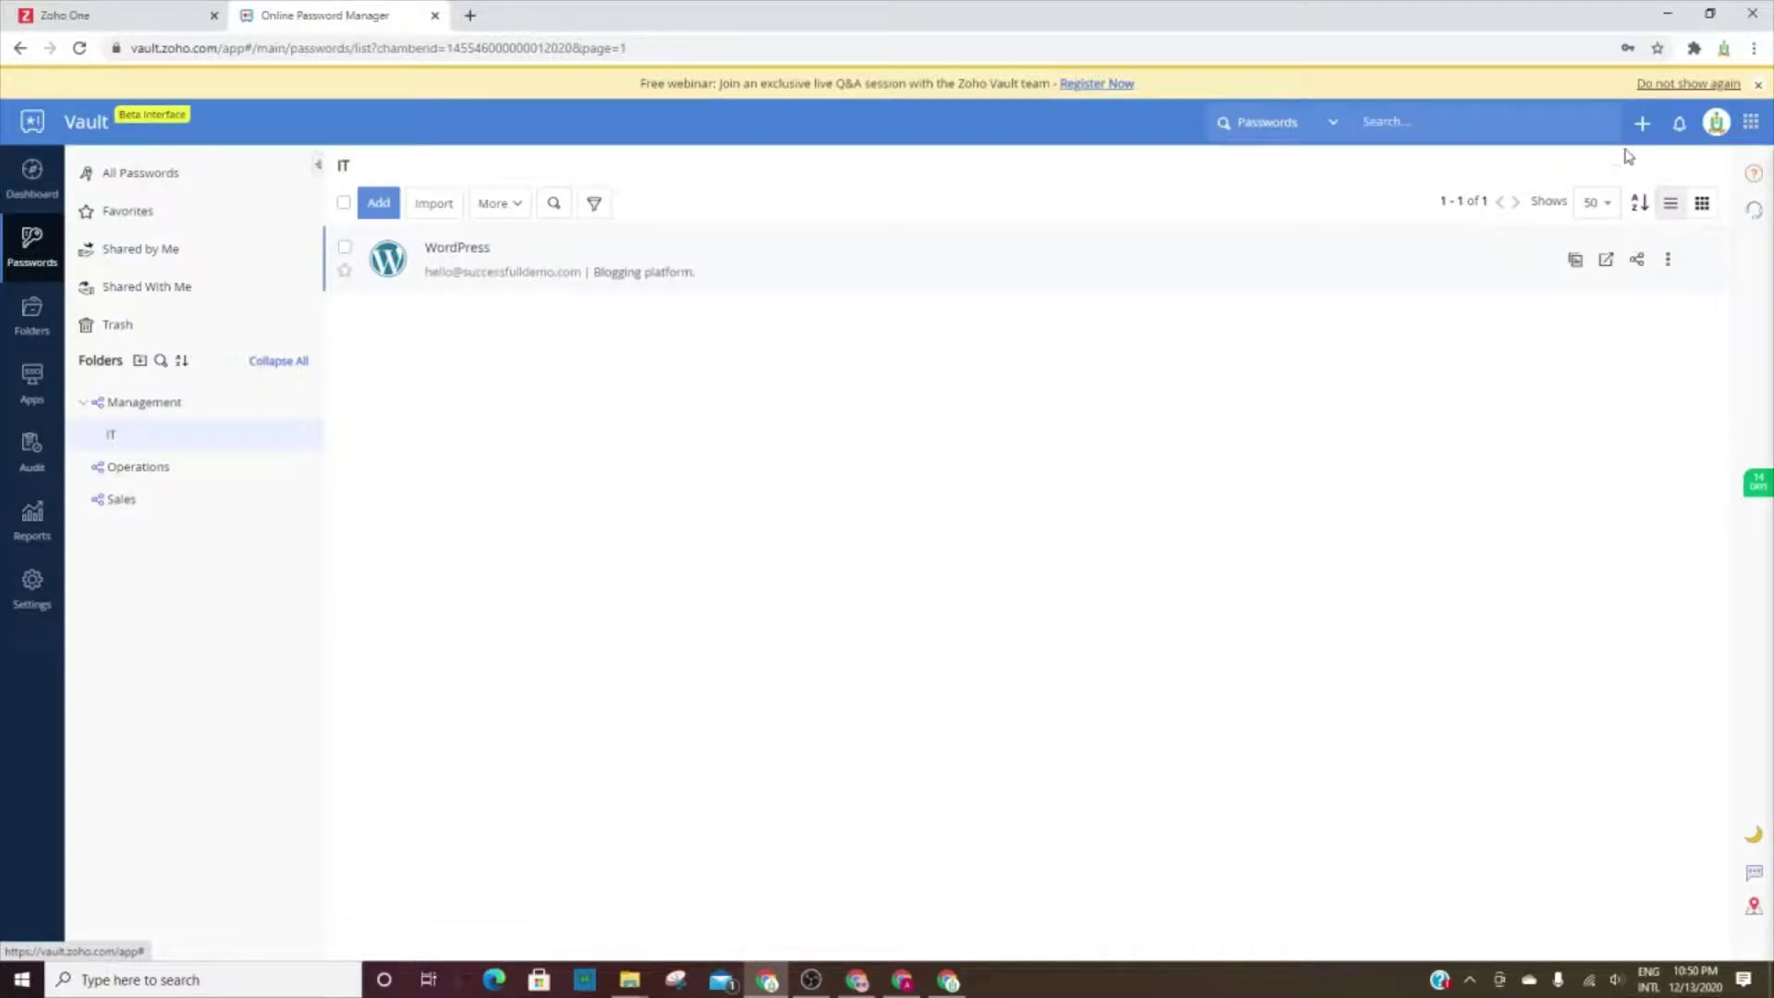
Add and save a Bluehost password entry in IT using the Bluehost name suggestion.
{"action": "left_click", "coordinate": [1641, 123]}
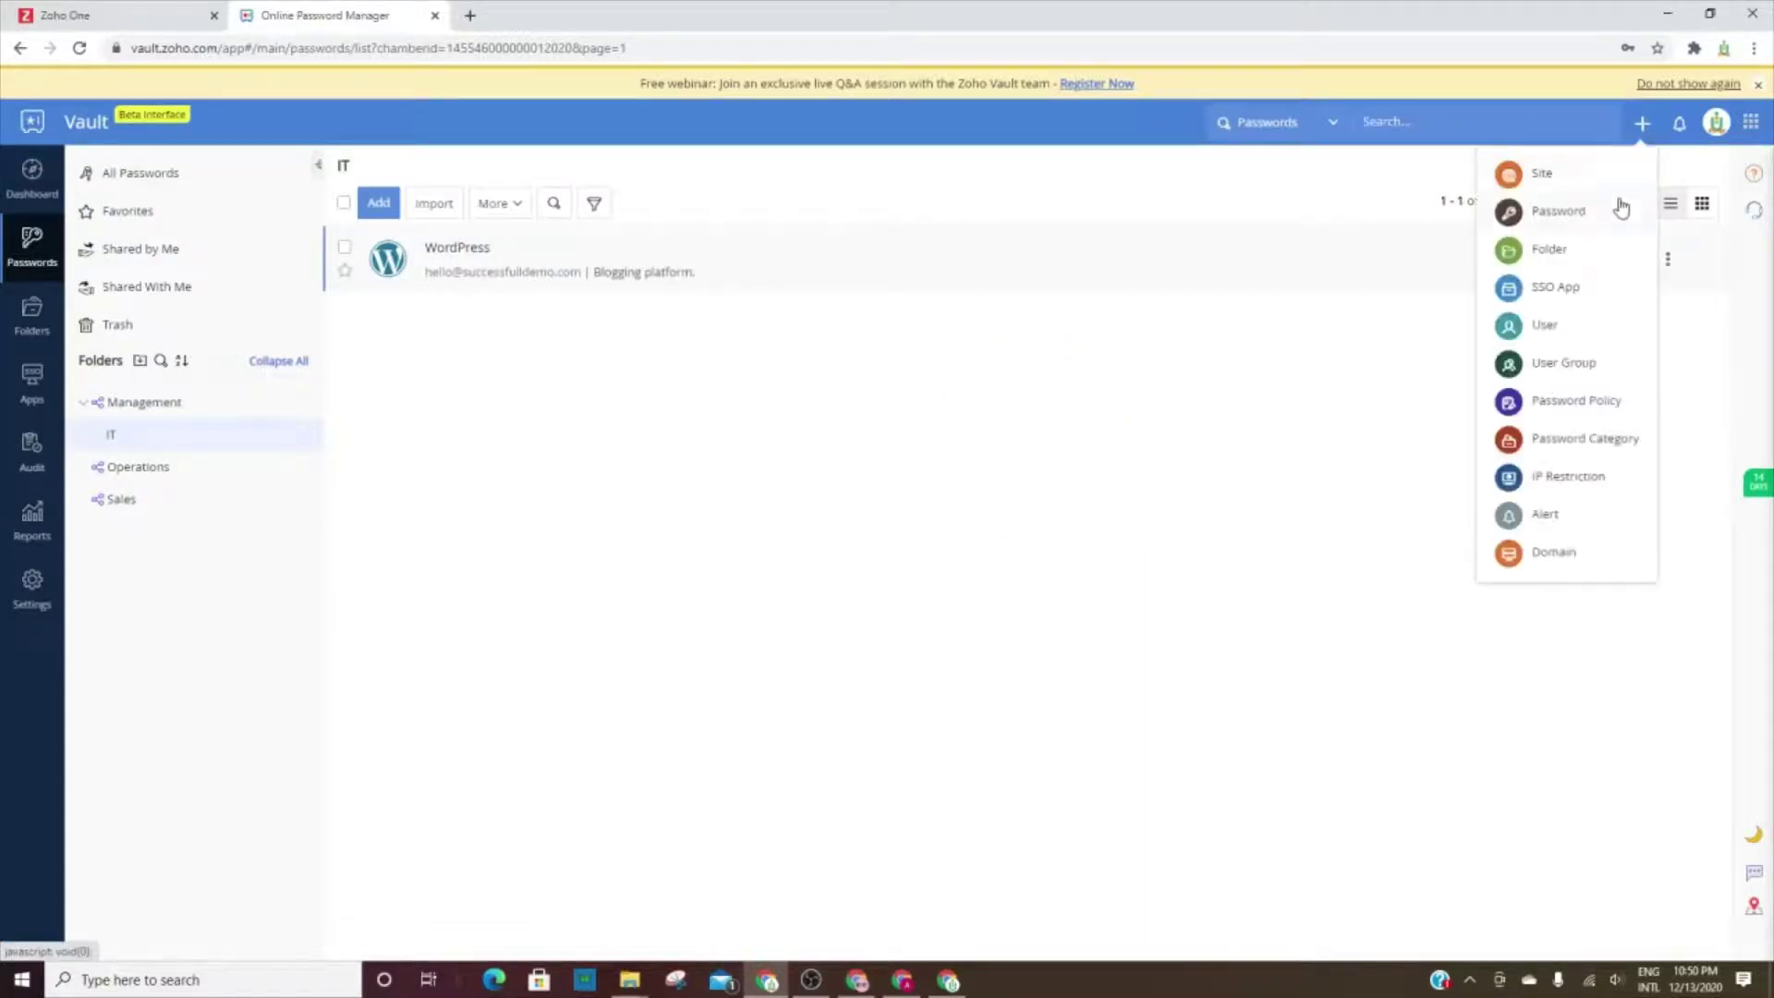
{"action": "left_click", "coordinate": [1564, 209]}
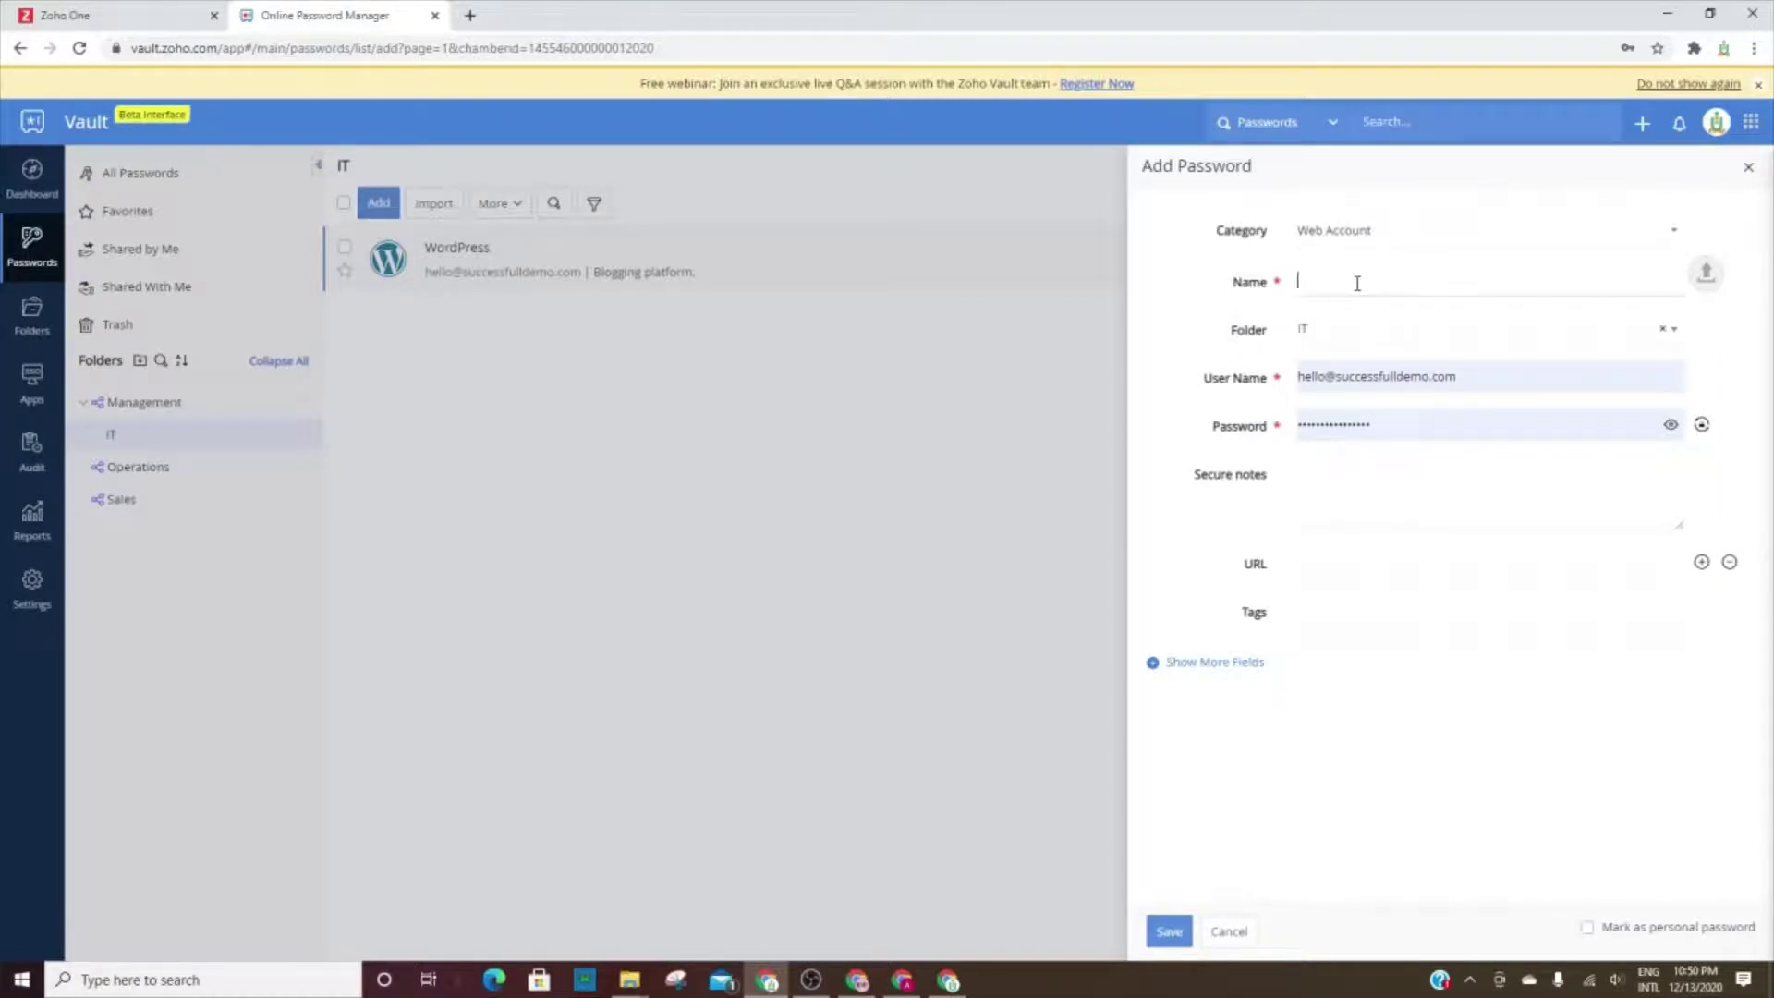
{"action": "type", "text": "lue"}
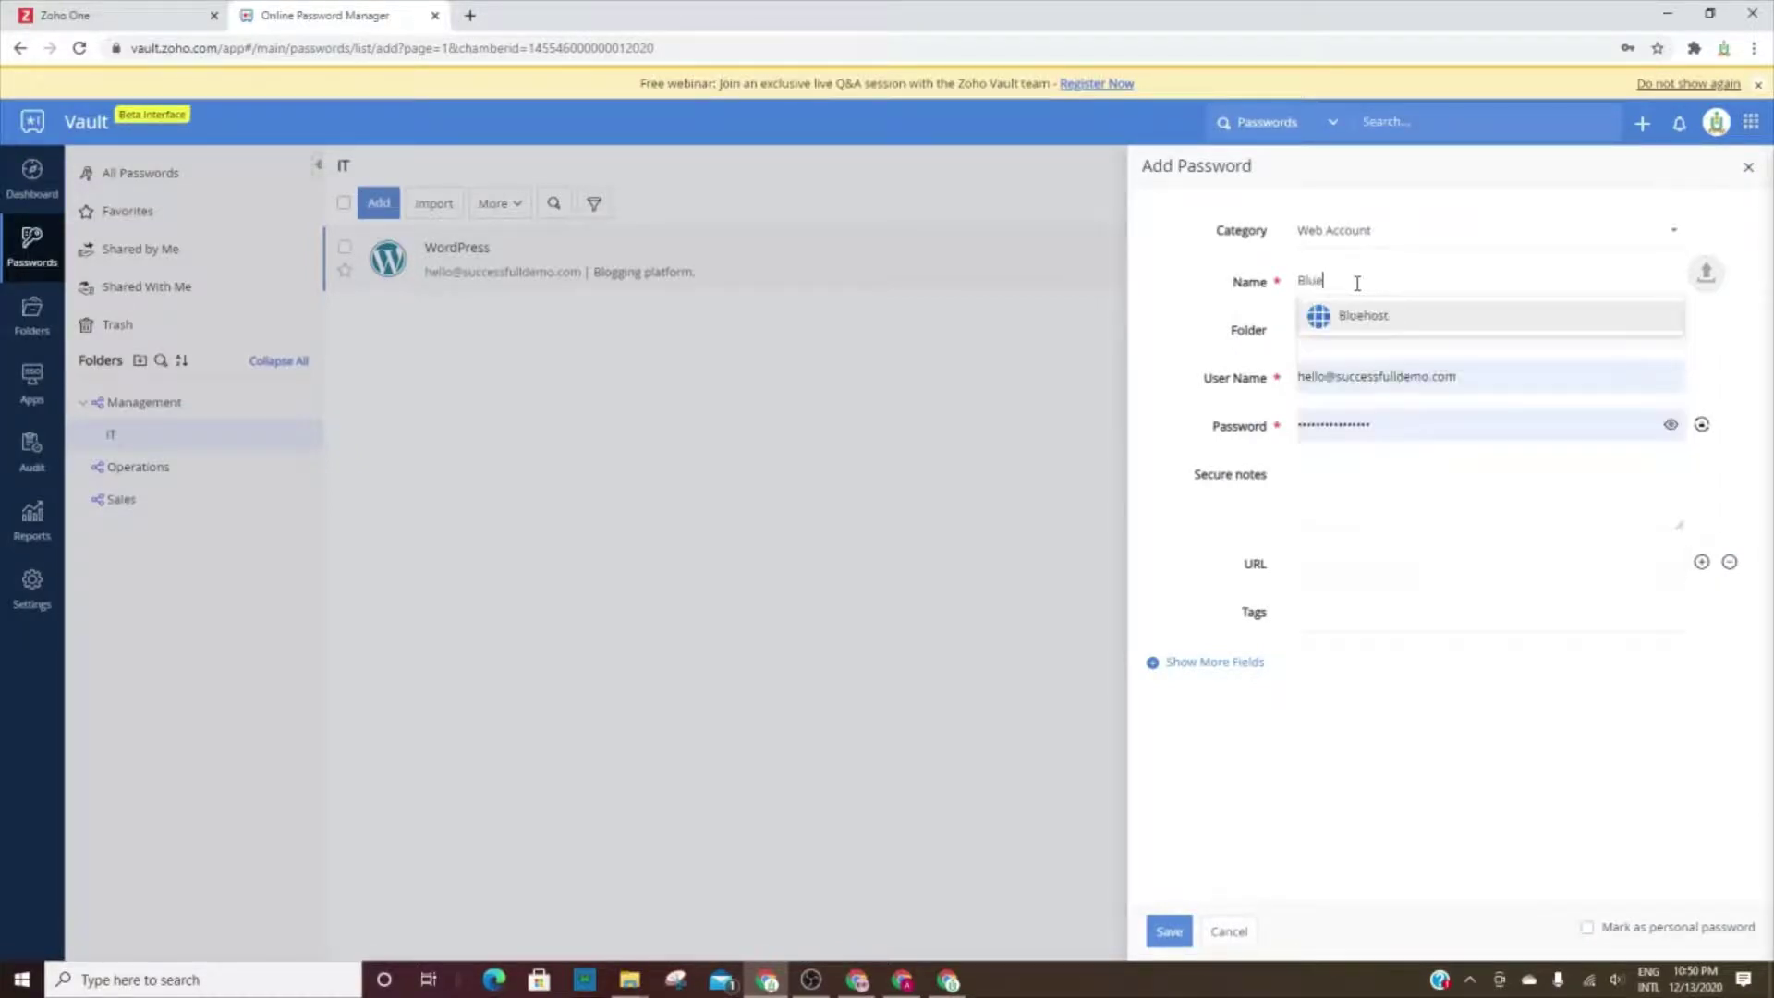
{"action": "left_click", "coordinate": [1386, 323]}
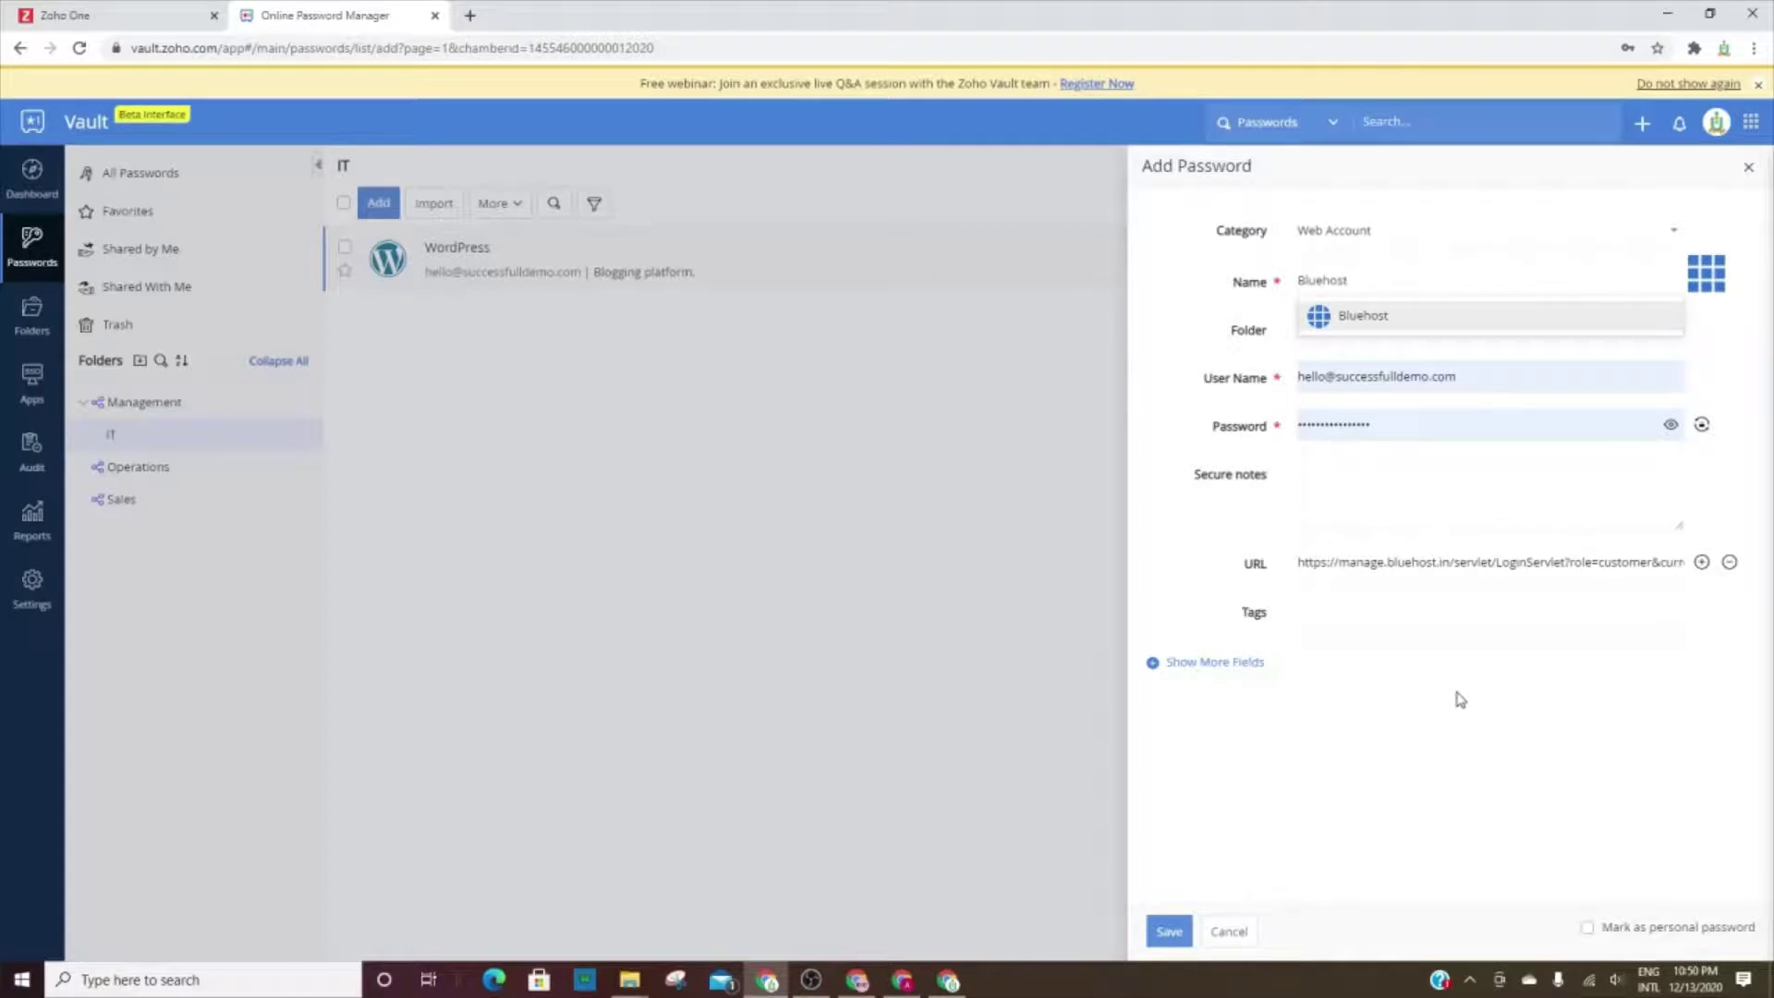
{"action": "left_click", "coordinate": [1447, 485]}
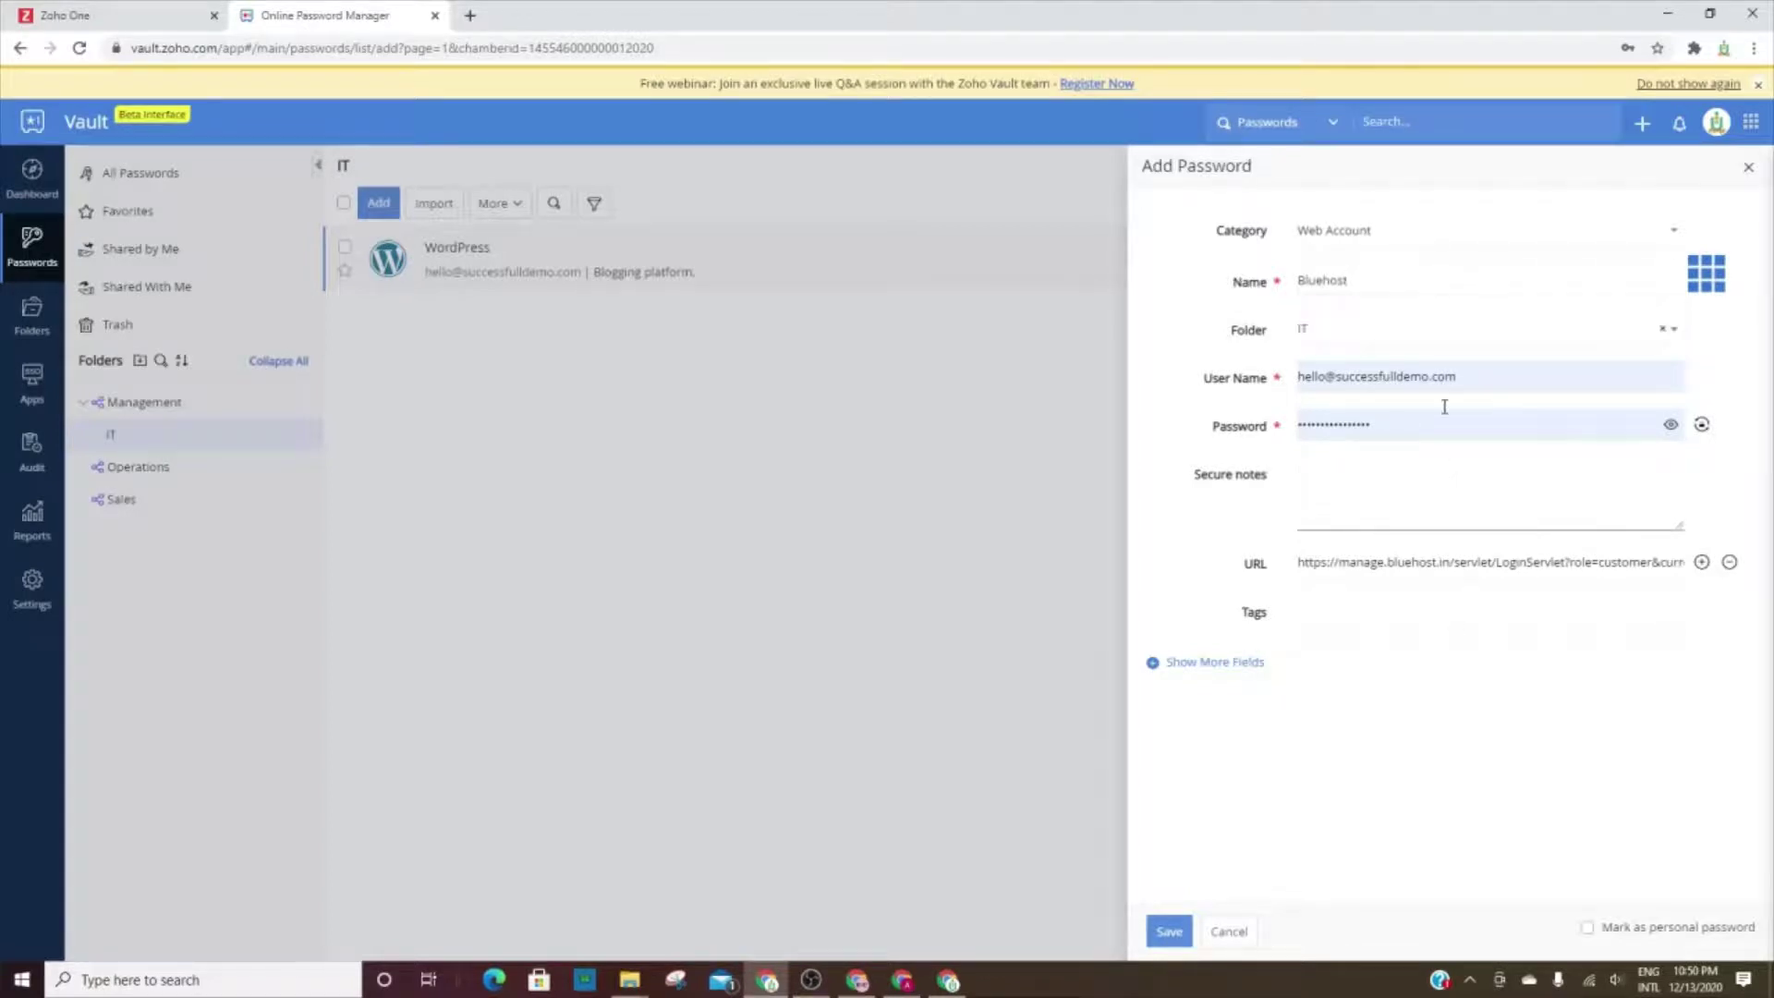
{"action": "left_click", "coordinate": [1353, 277]}
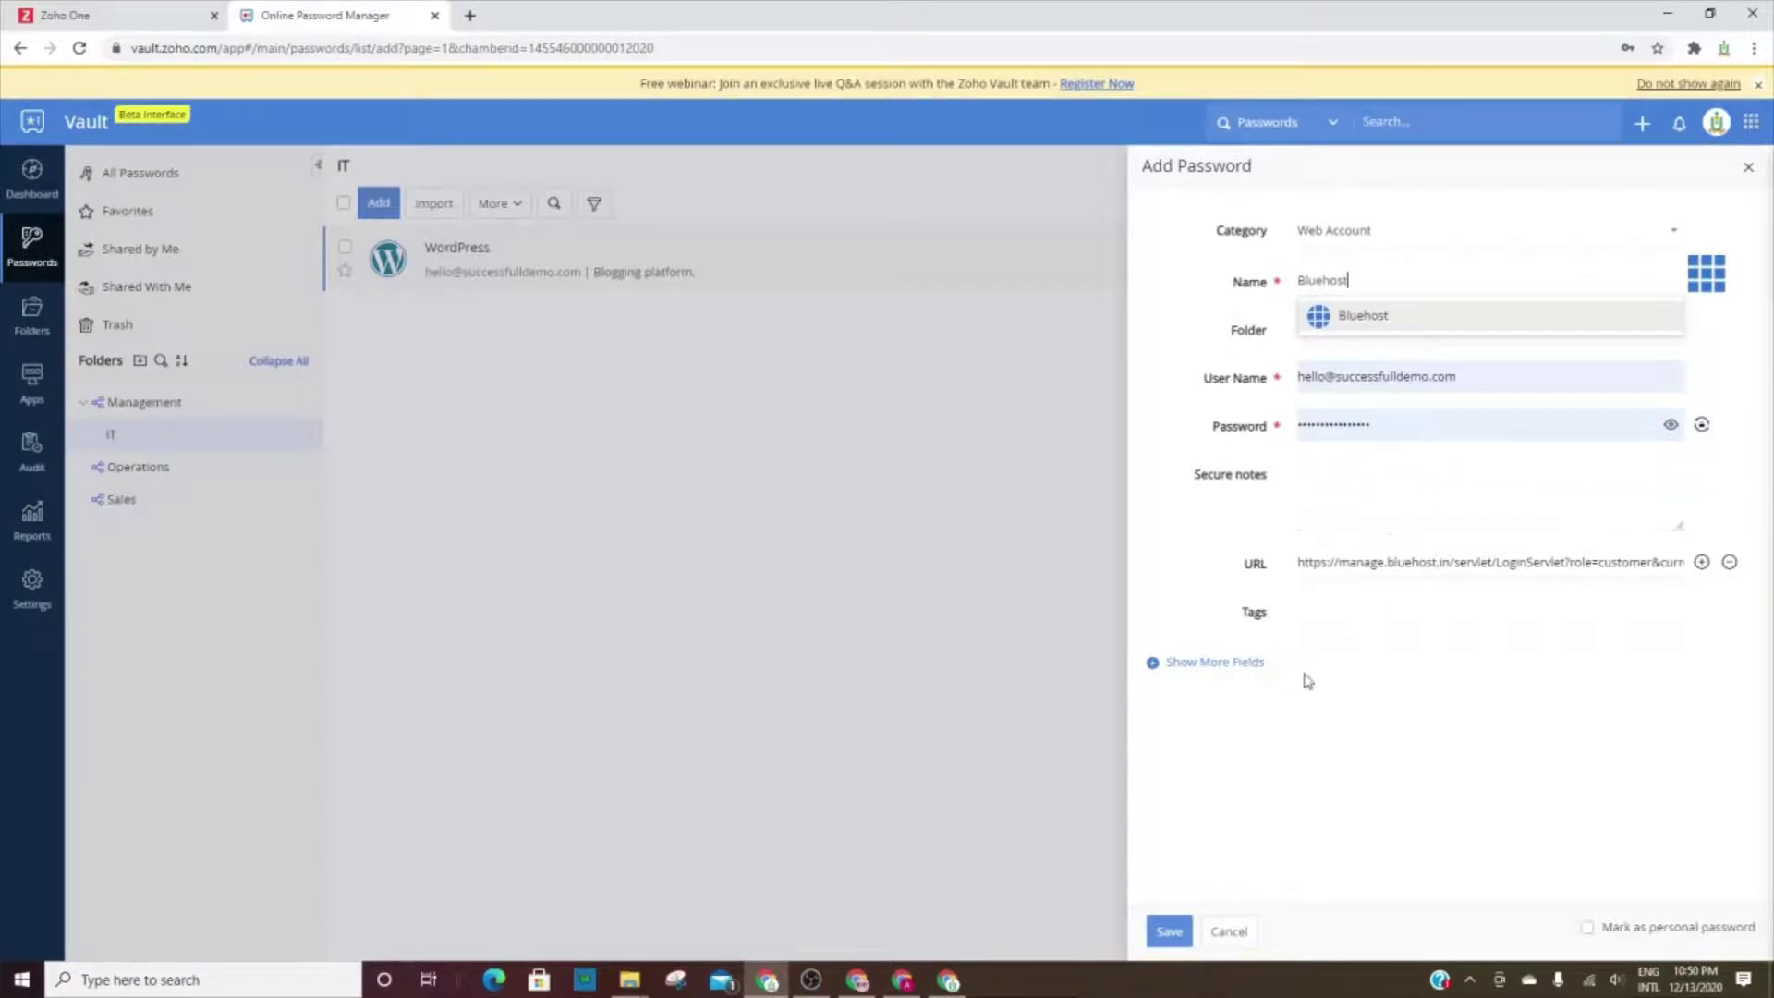
{"action": "left_click", "coordinate": [1168, 930]}
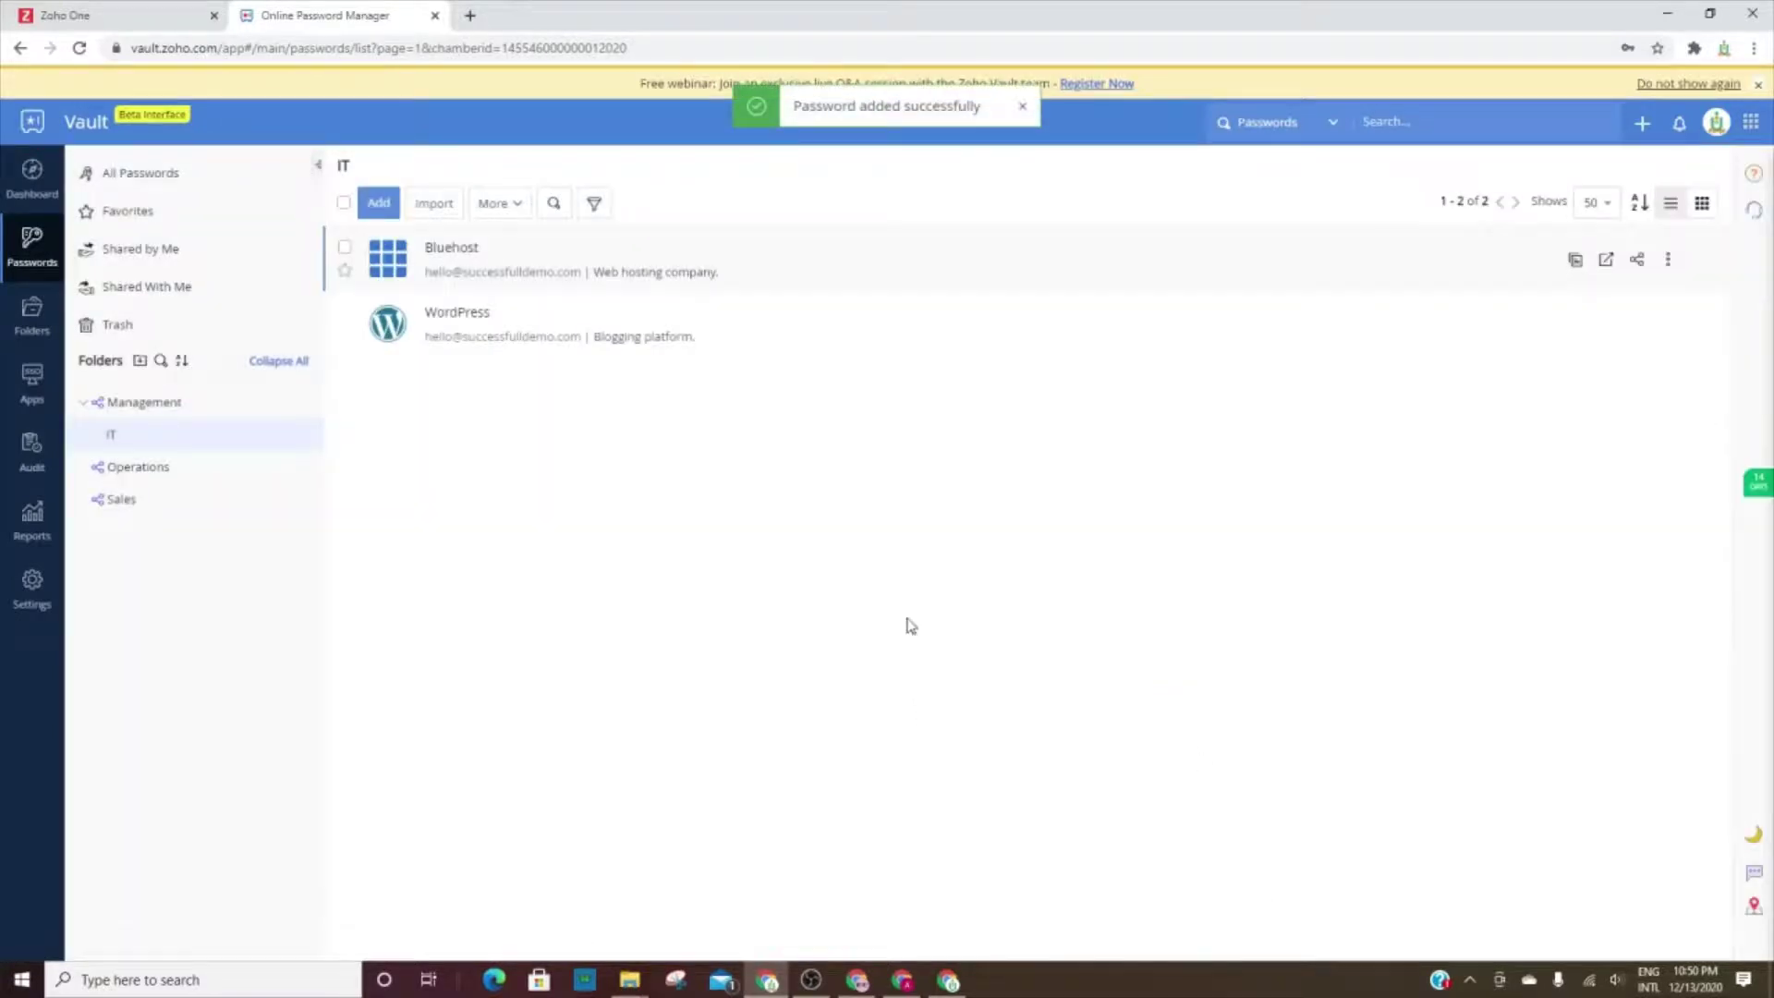
Share the Bluehost password with the last listed user at One-Click login only access.
{"action": "left_click", "coordinate": [1636, 265]}
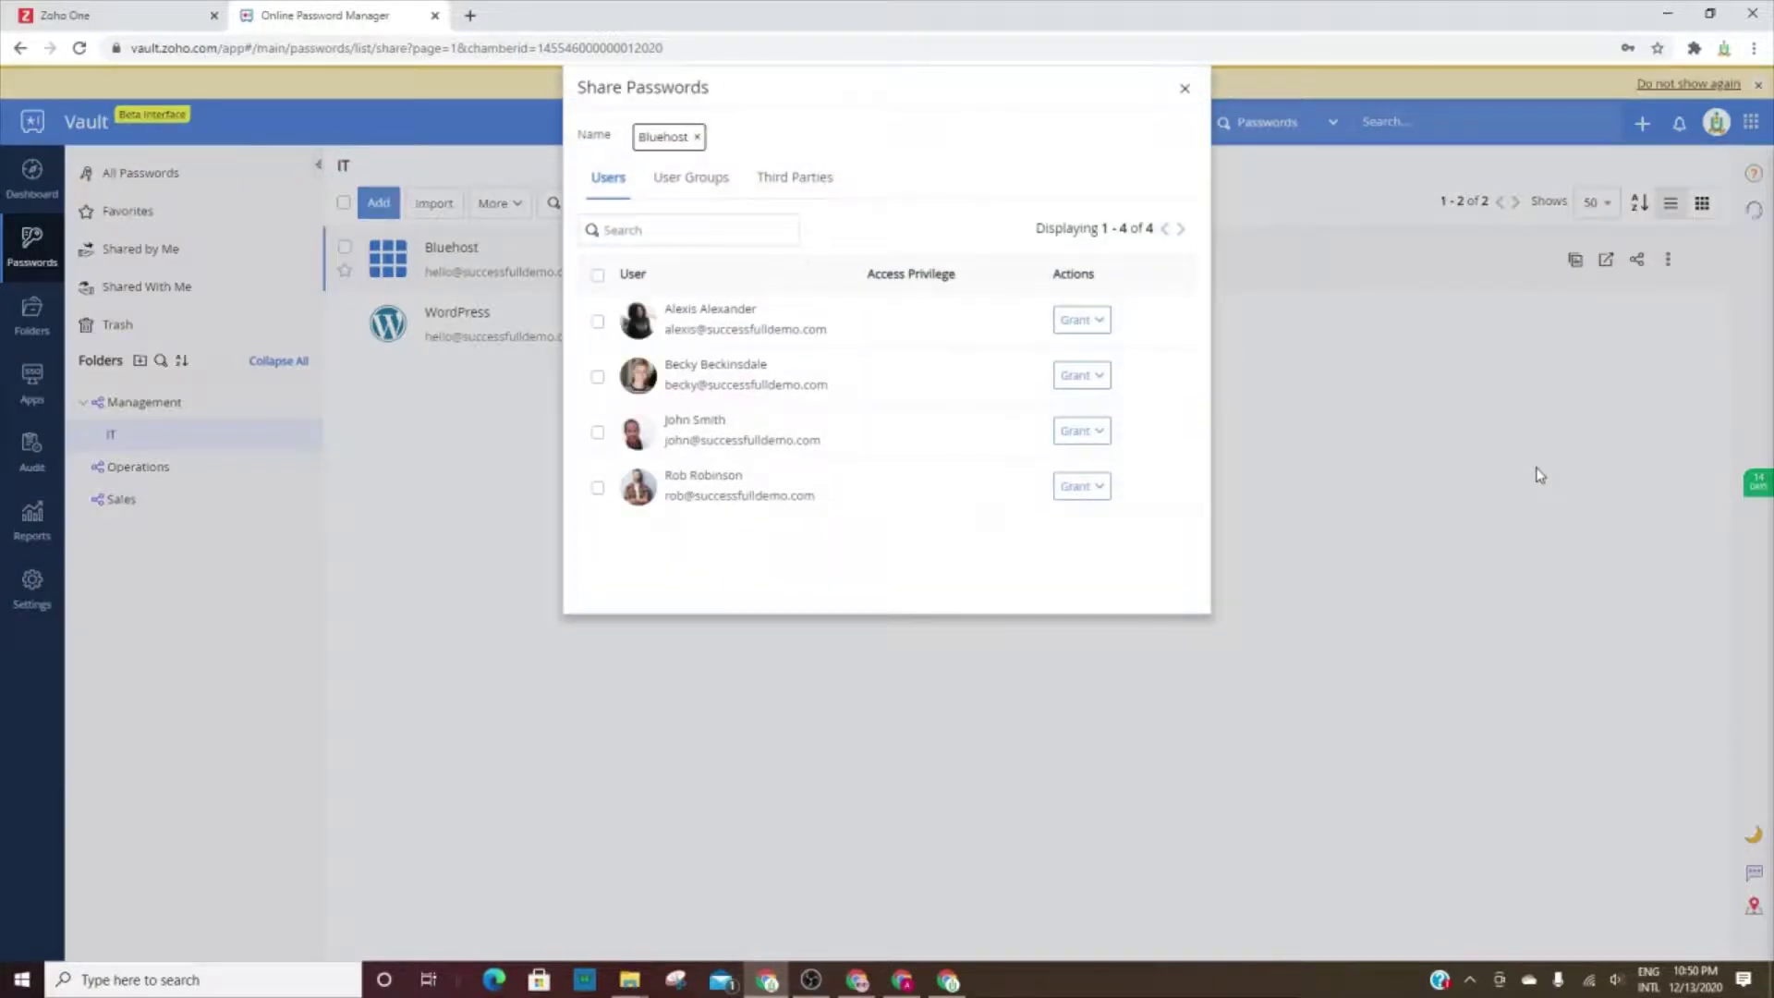
{"action": "left_click", "coordinate": [667, 179]}
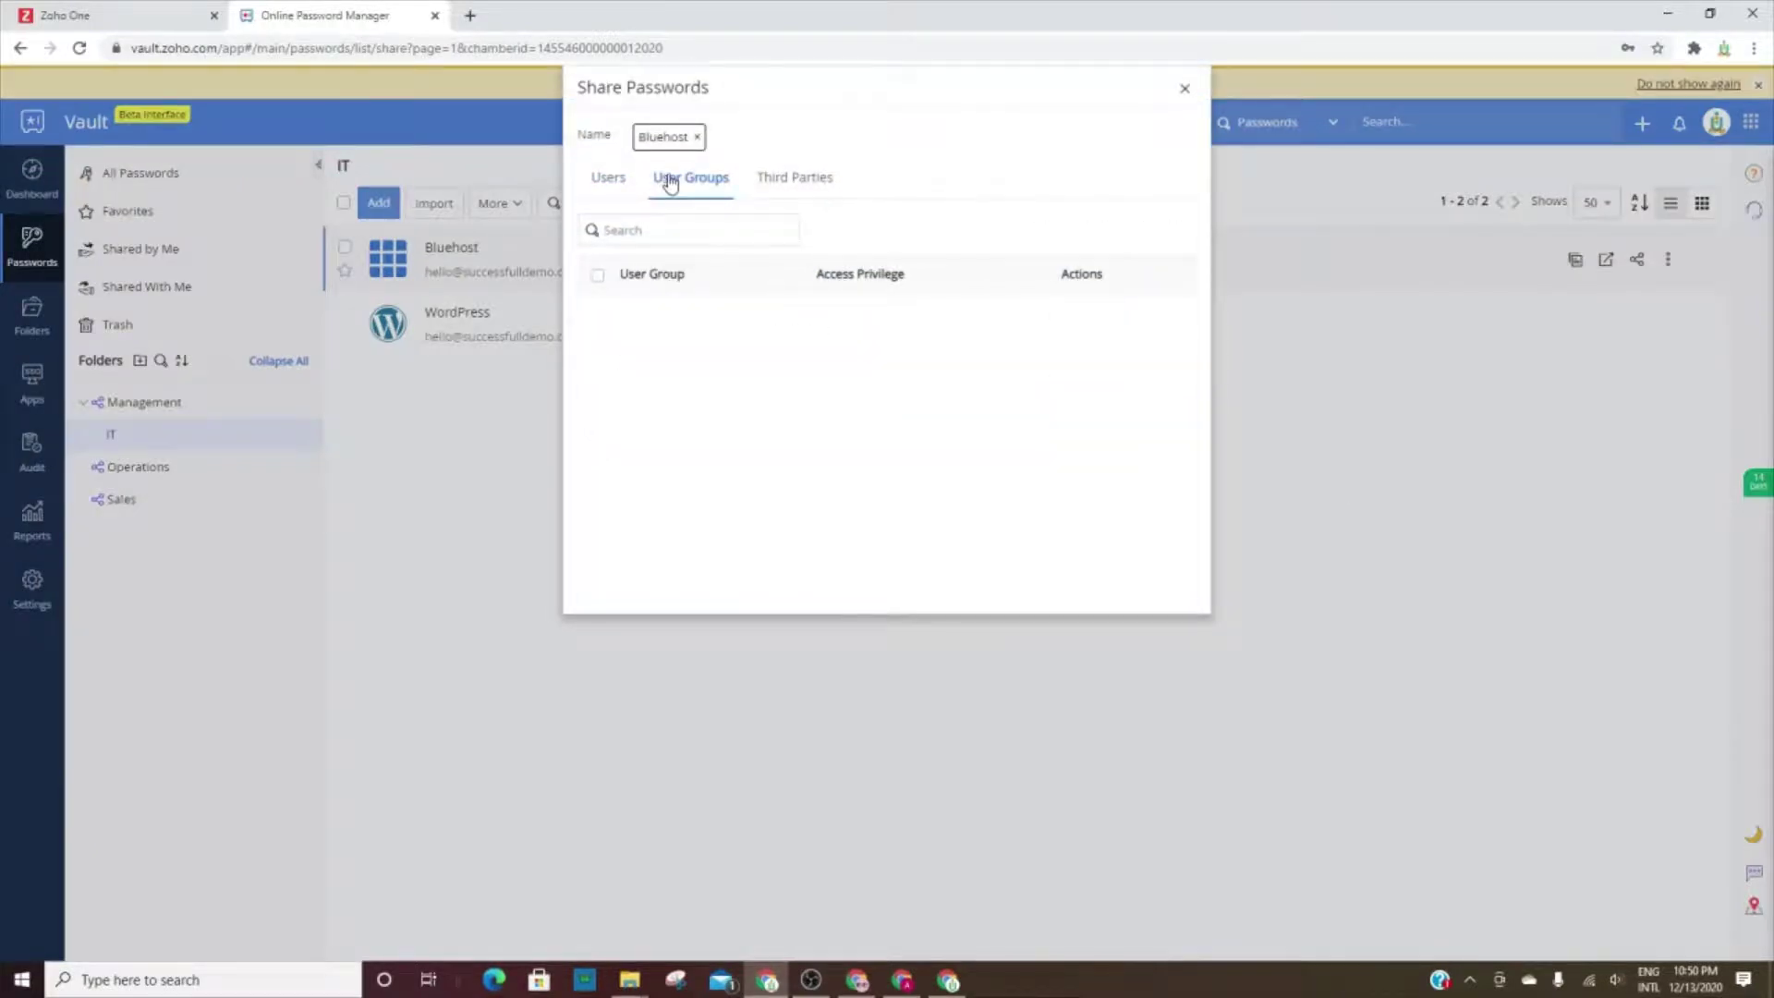
{"action": "left_click", "coordinate": [608, 179]}
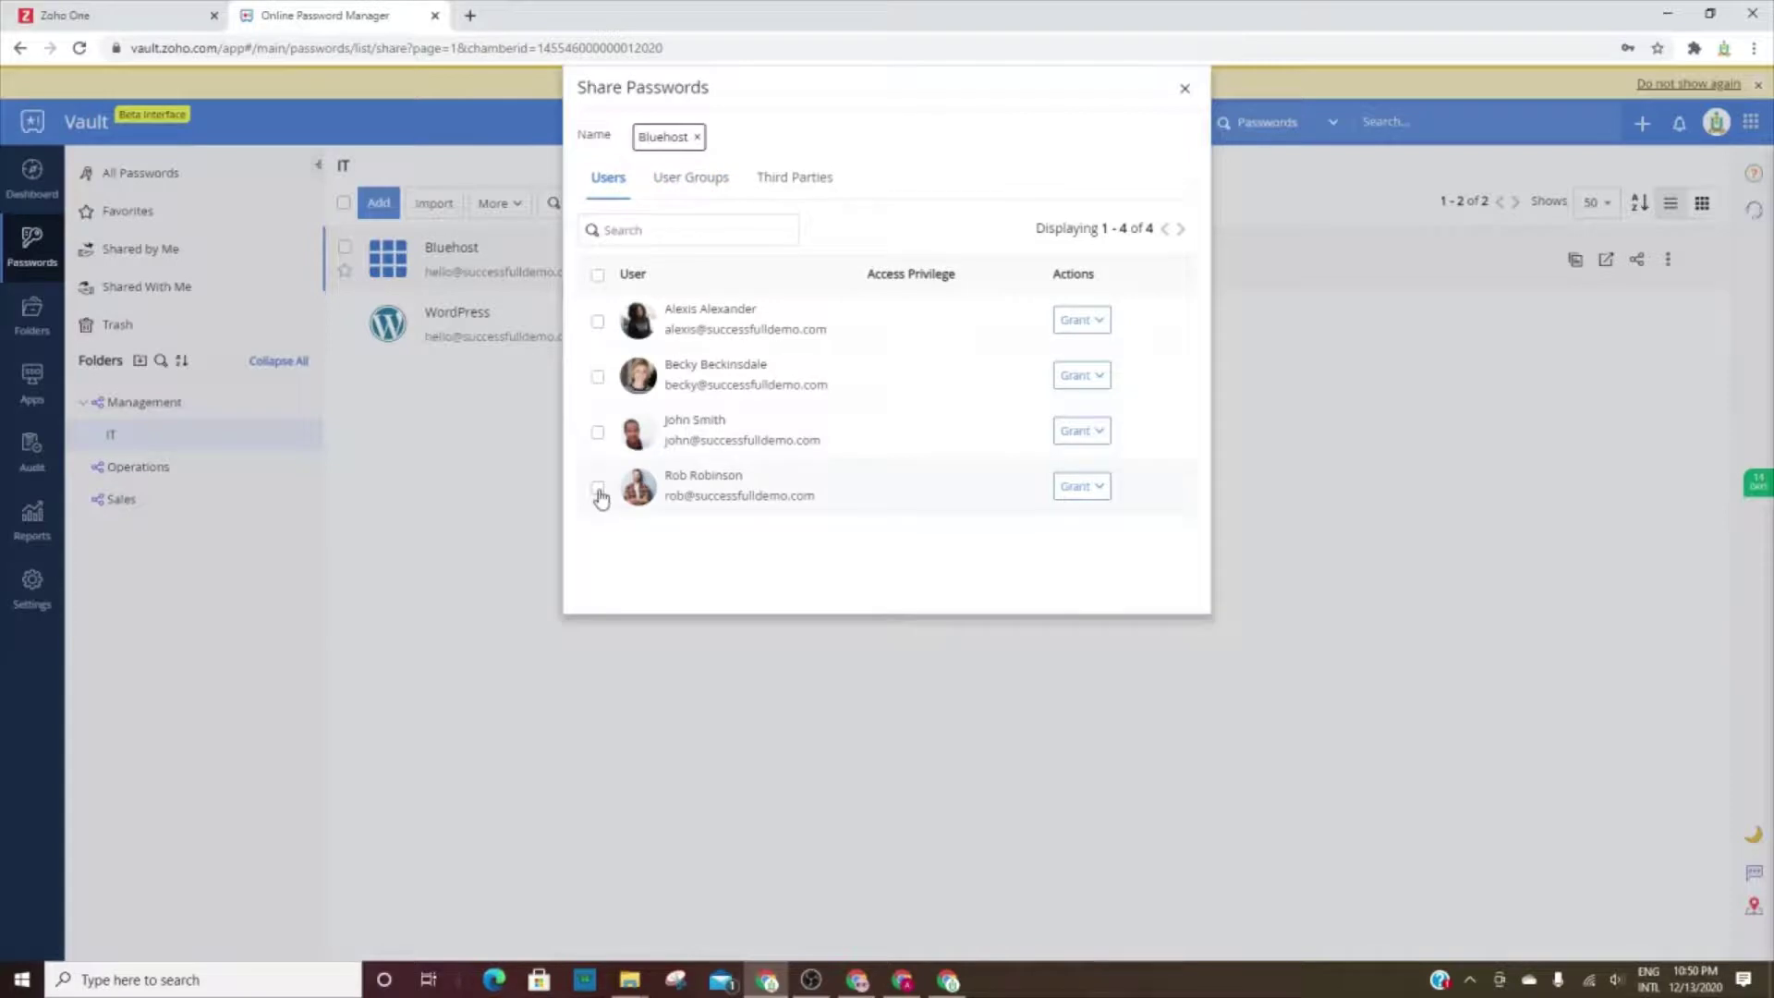
{"action": "left_click", "coordinate": [598, 487]}
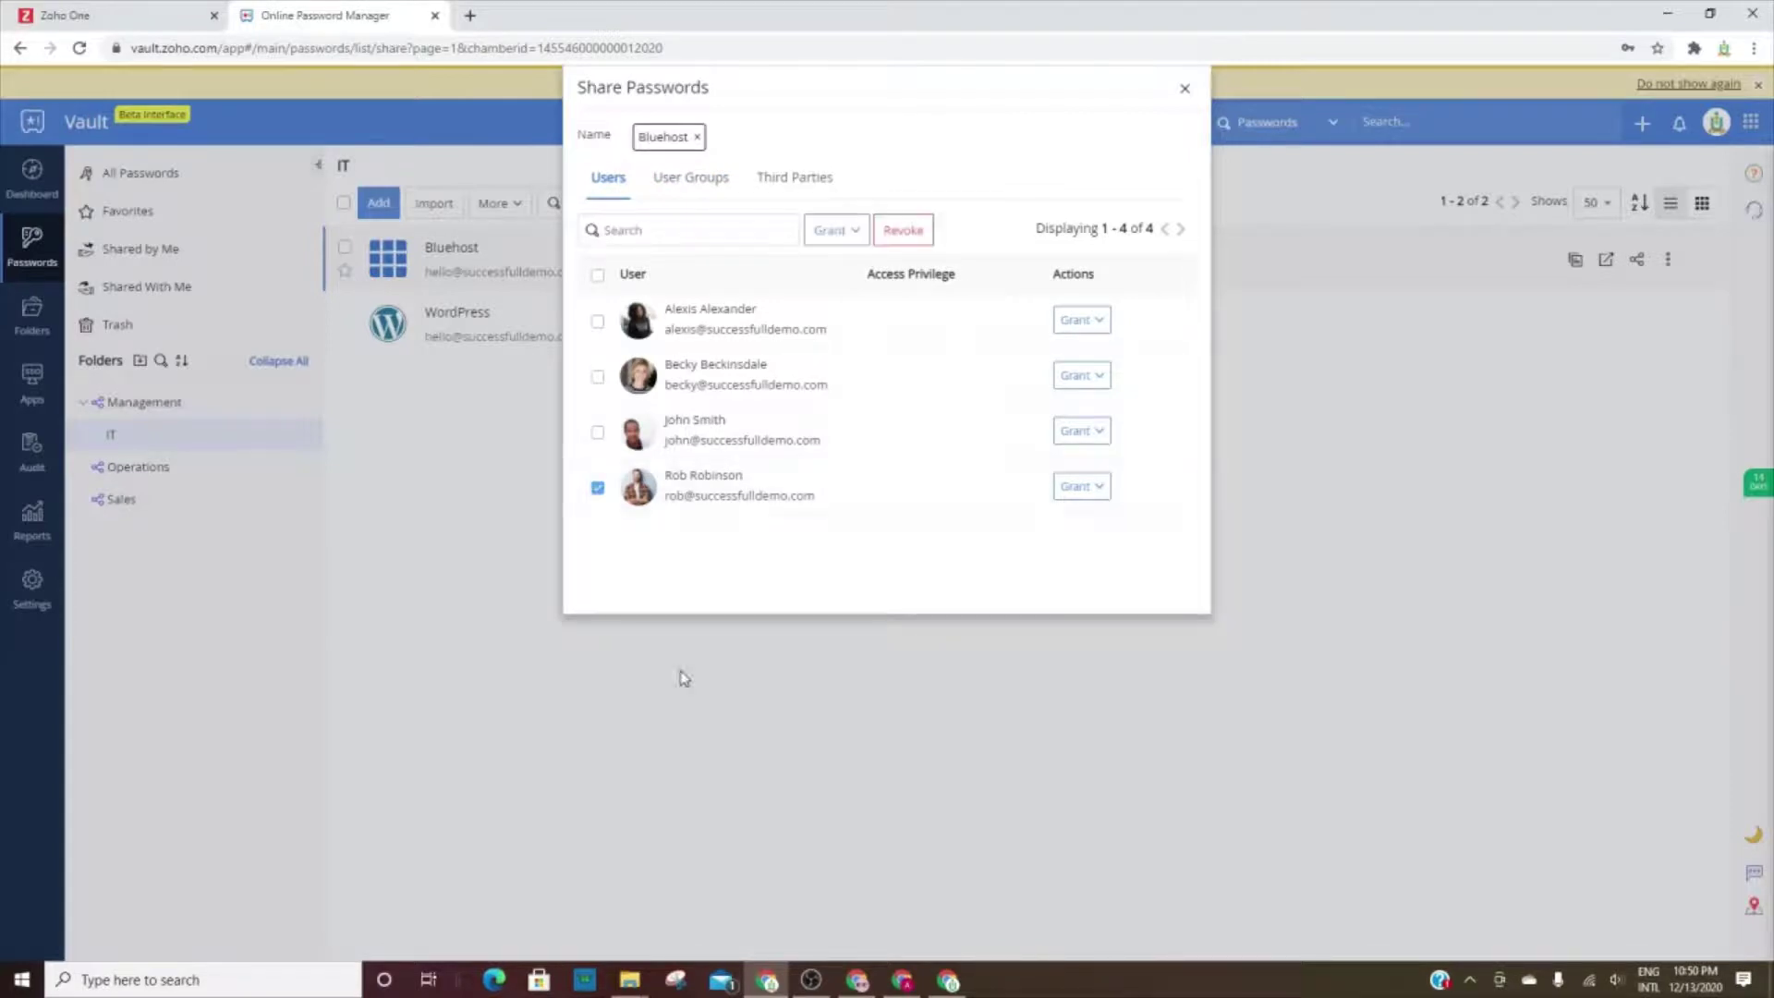
{"action": "left_click", "coordinate": [837, 234]}
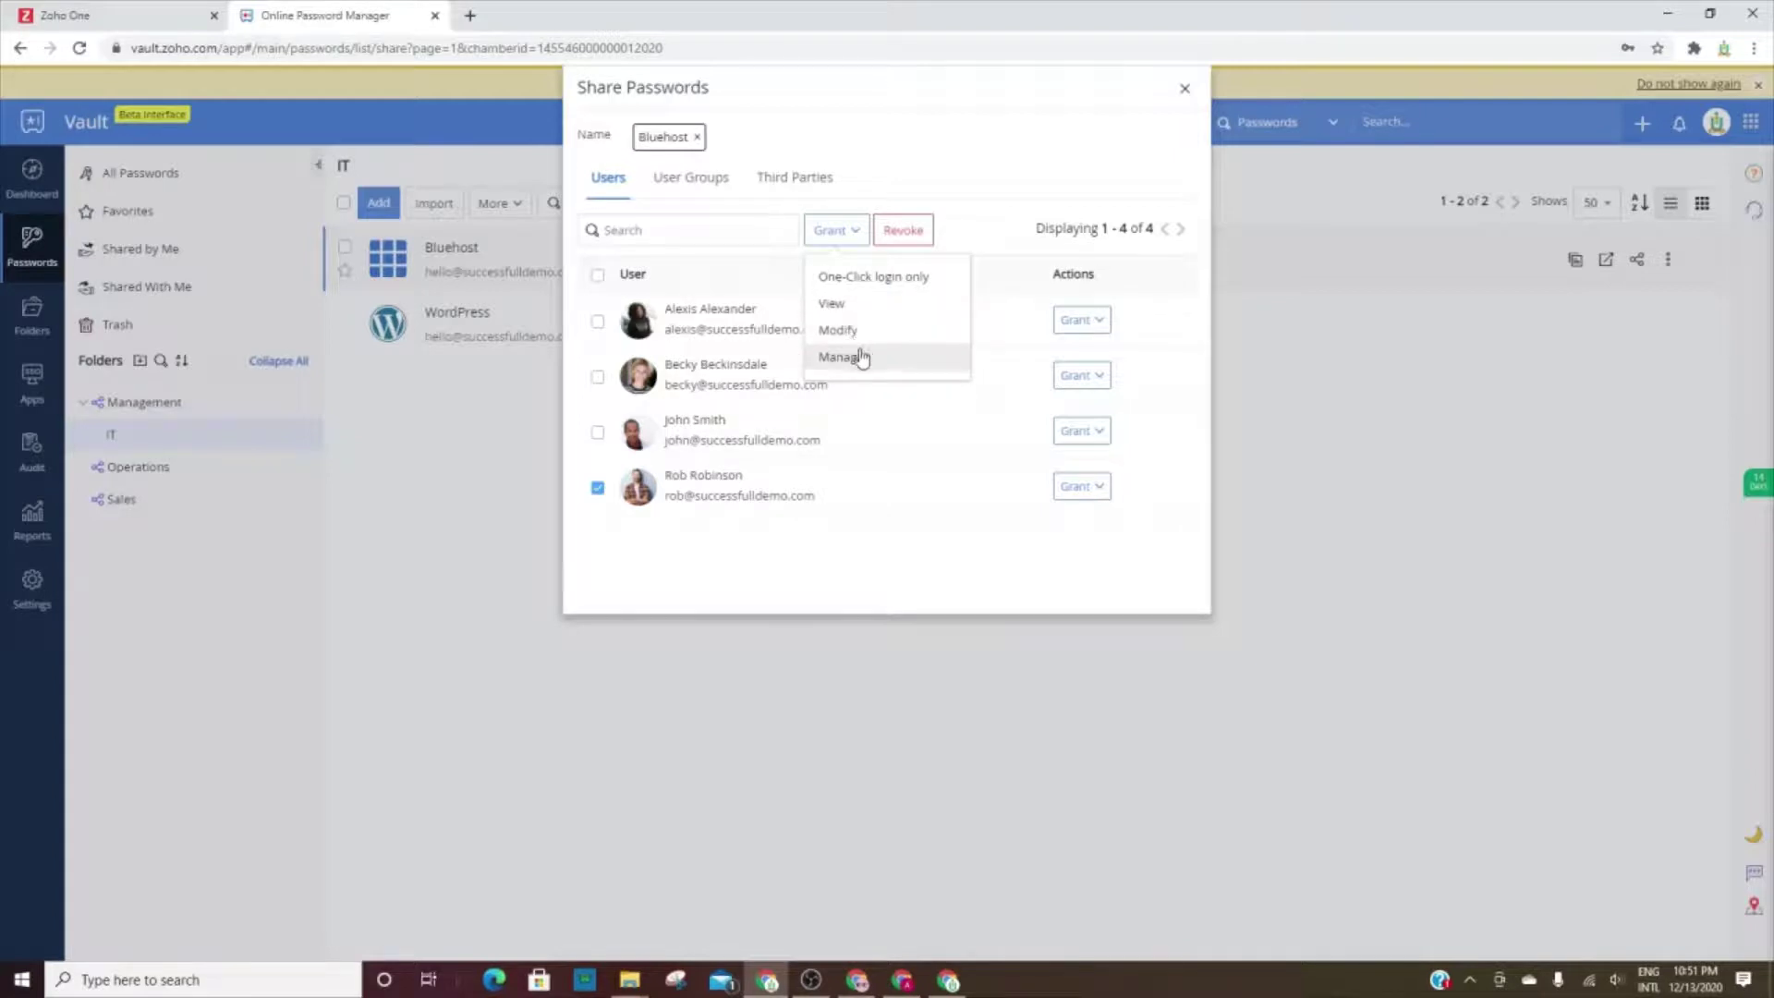
{"action": "left_click", "coordinate": [846, 277]}
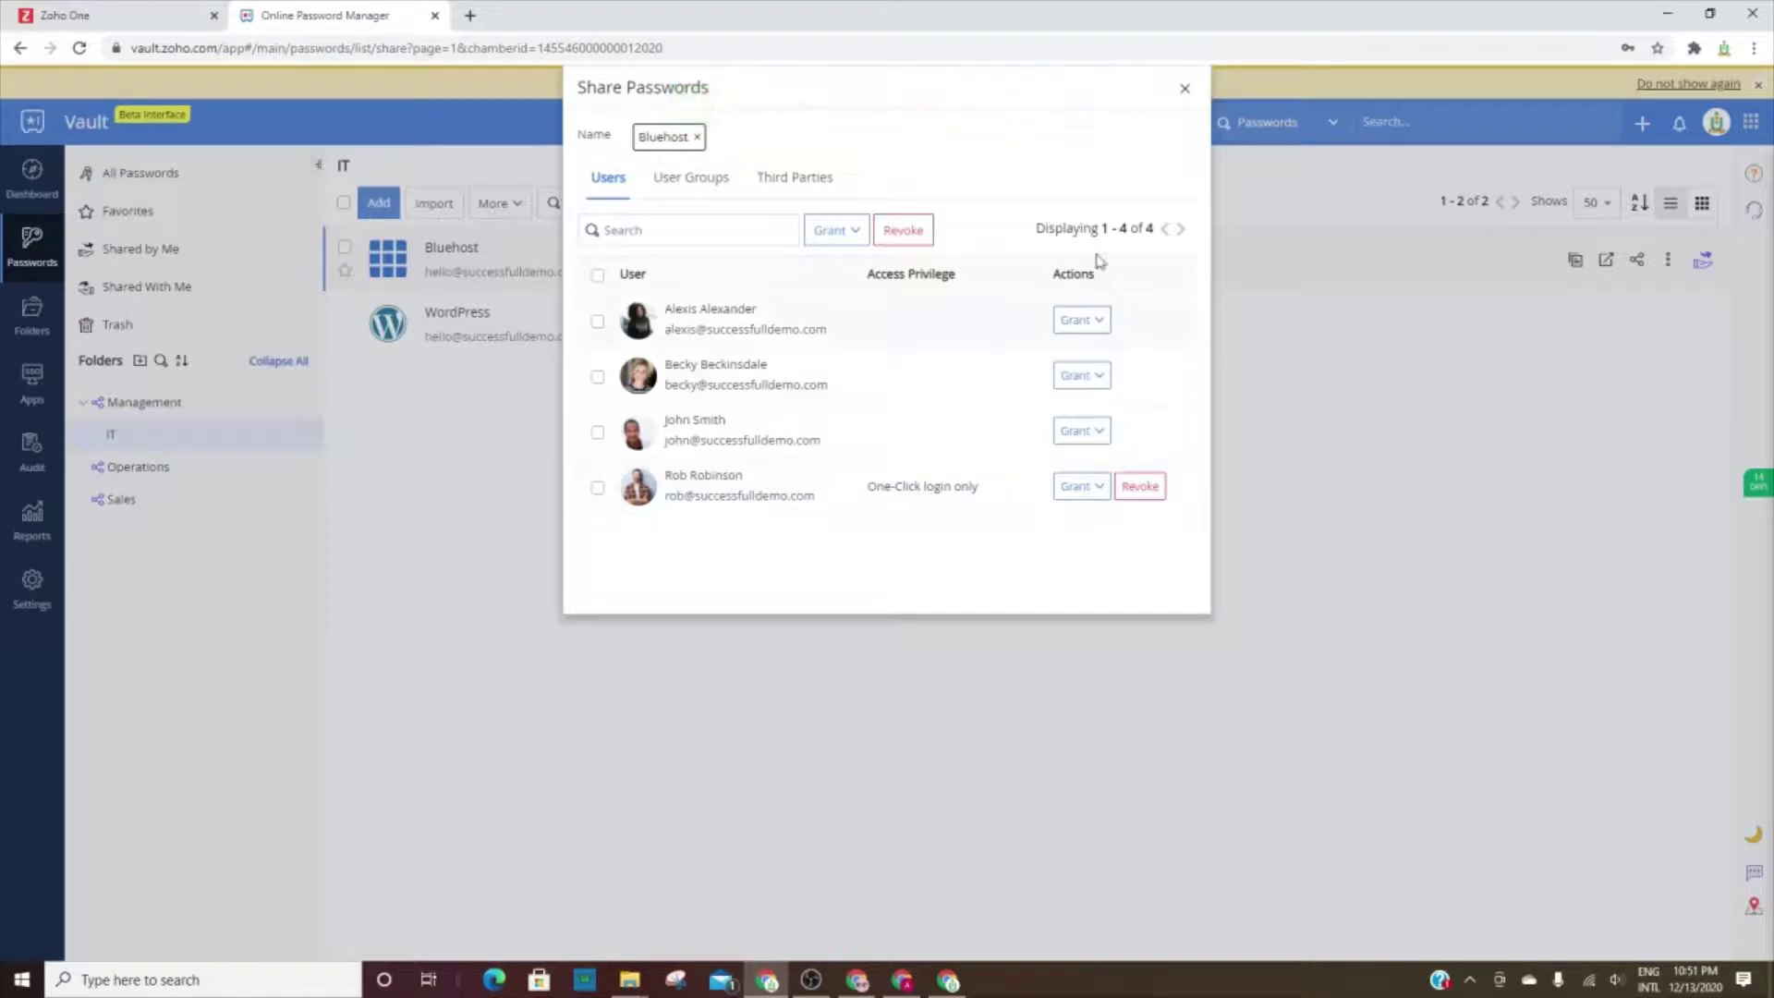
{"action": "left_click", "coordinate": [1185, 88]}
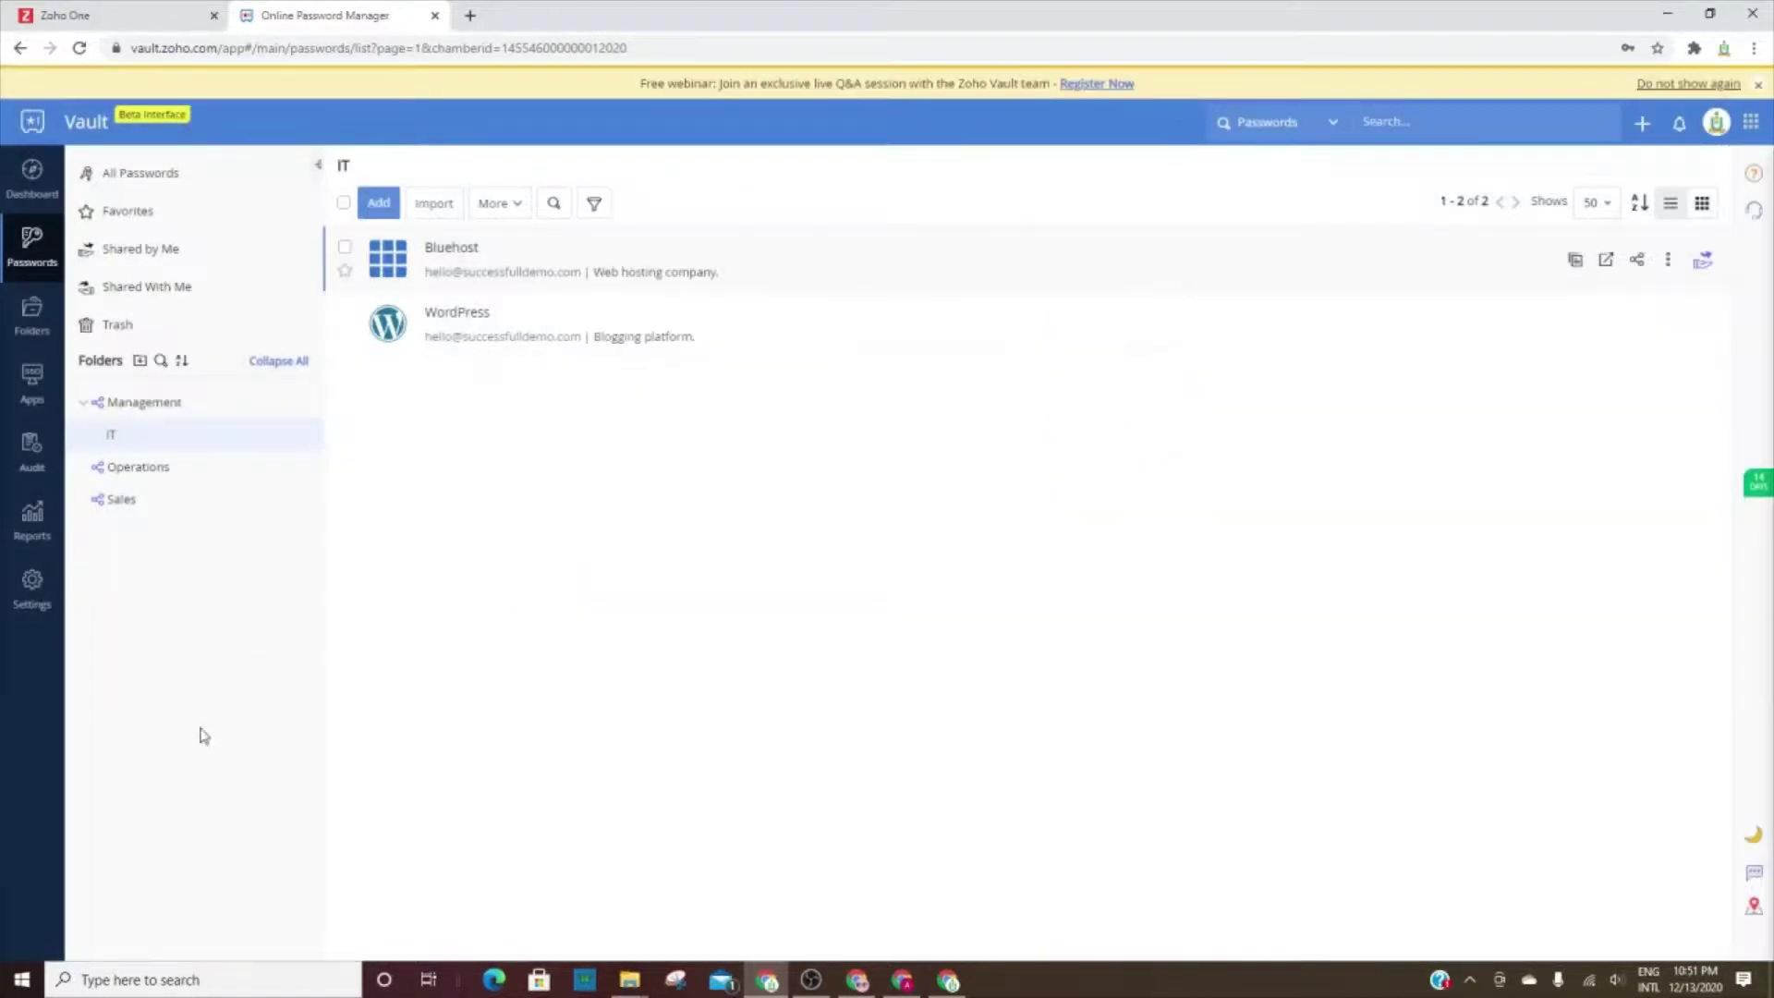
Check the Favorites and Shared by Me lists, then view Folders and Management's sharing details.
{"action": "left_click", "coordinate": [130, 212]}
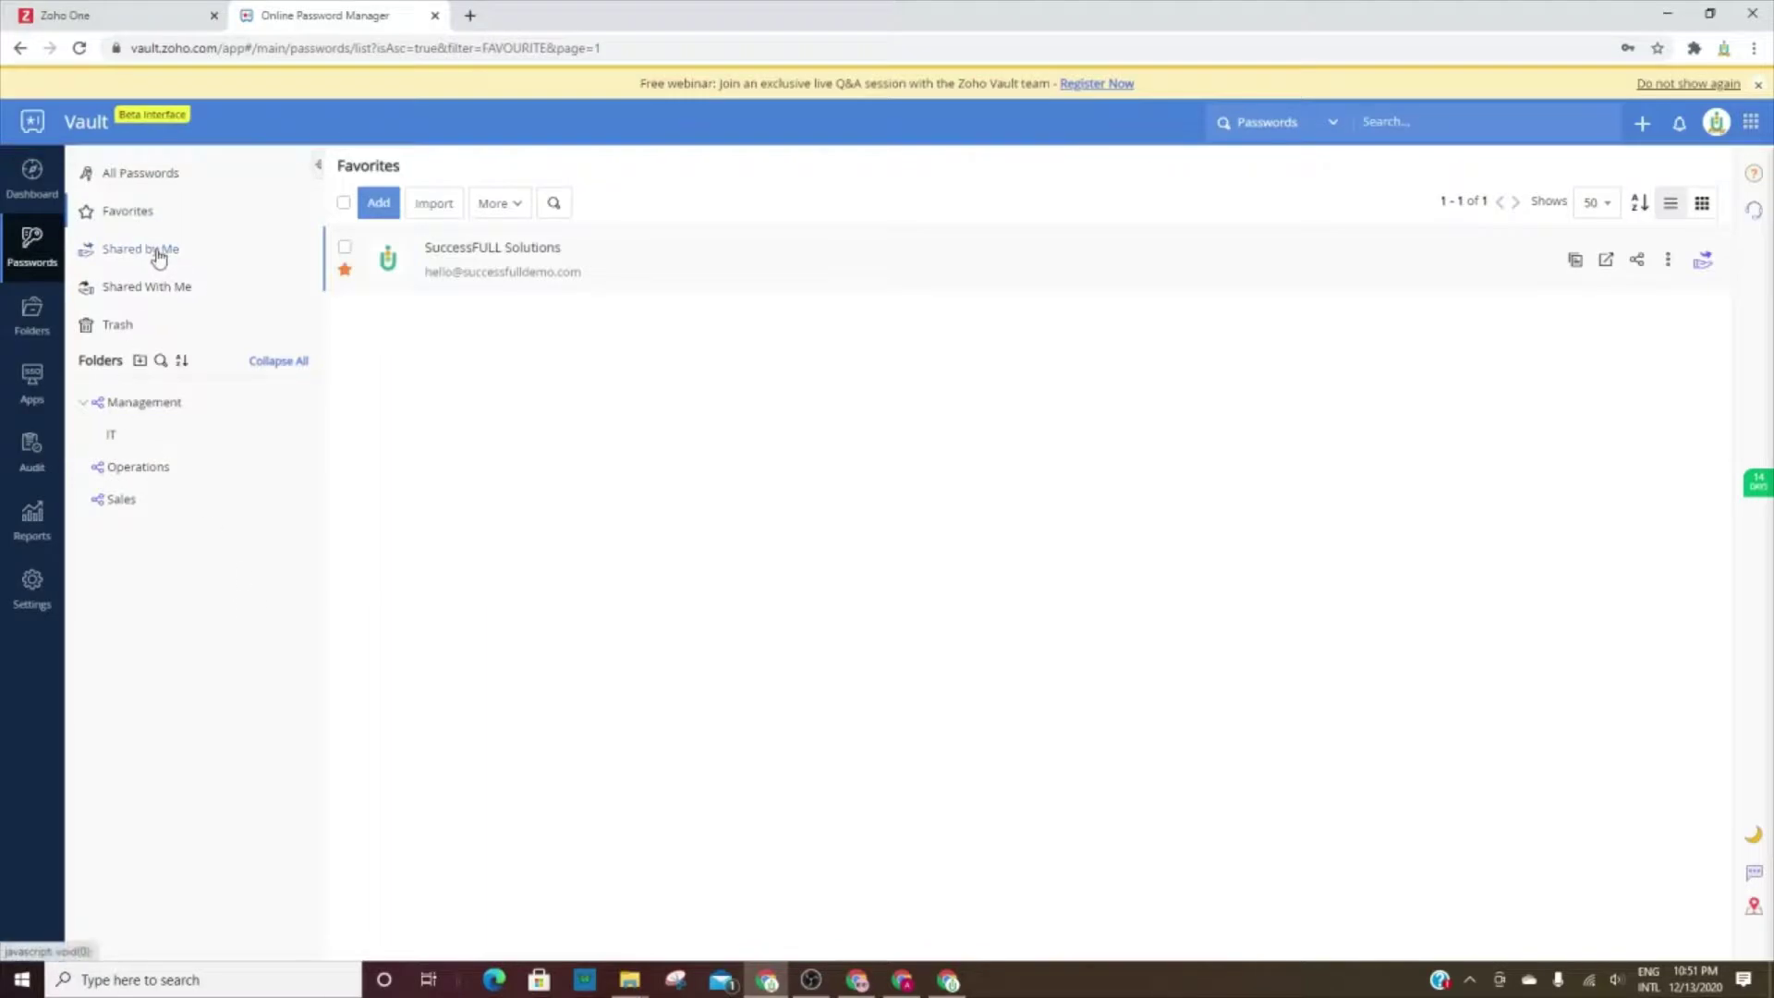
{"action": "left_click", "coordinate": [148, 249]}
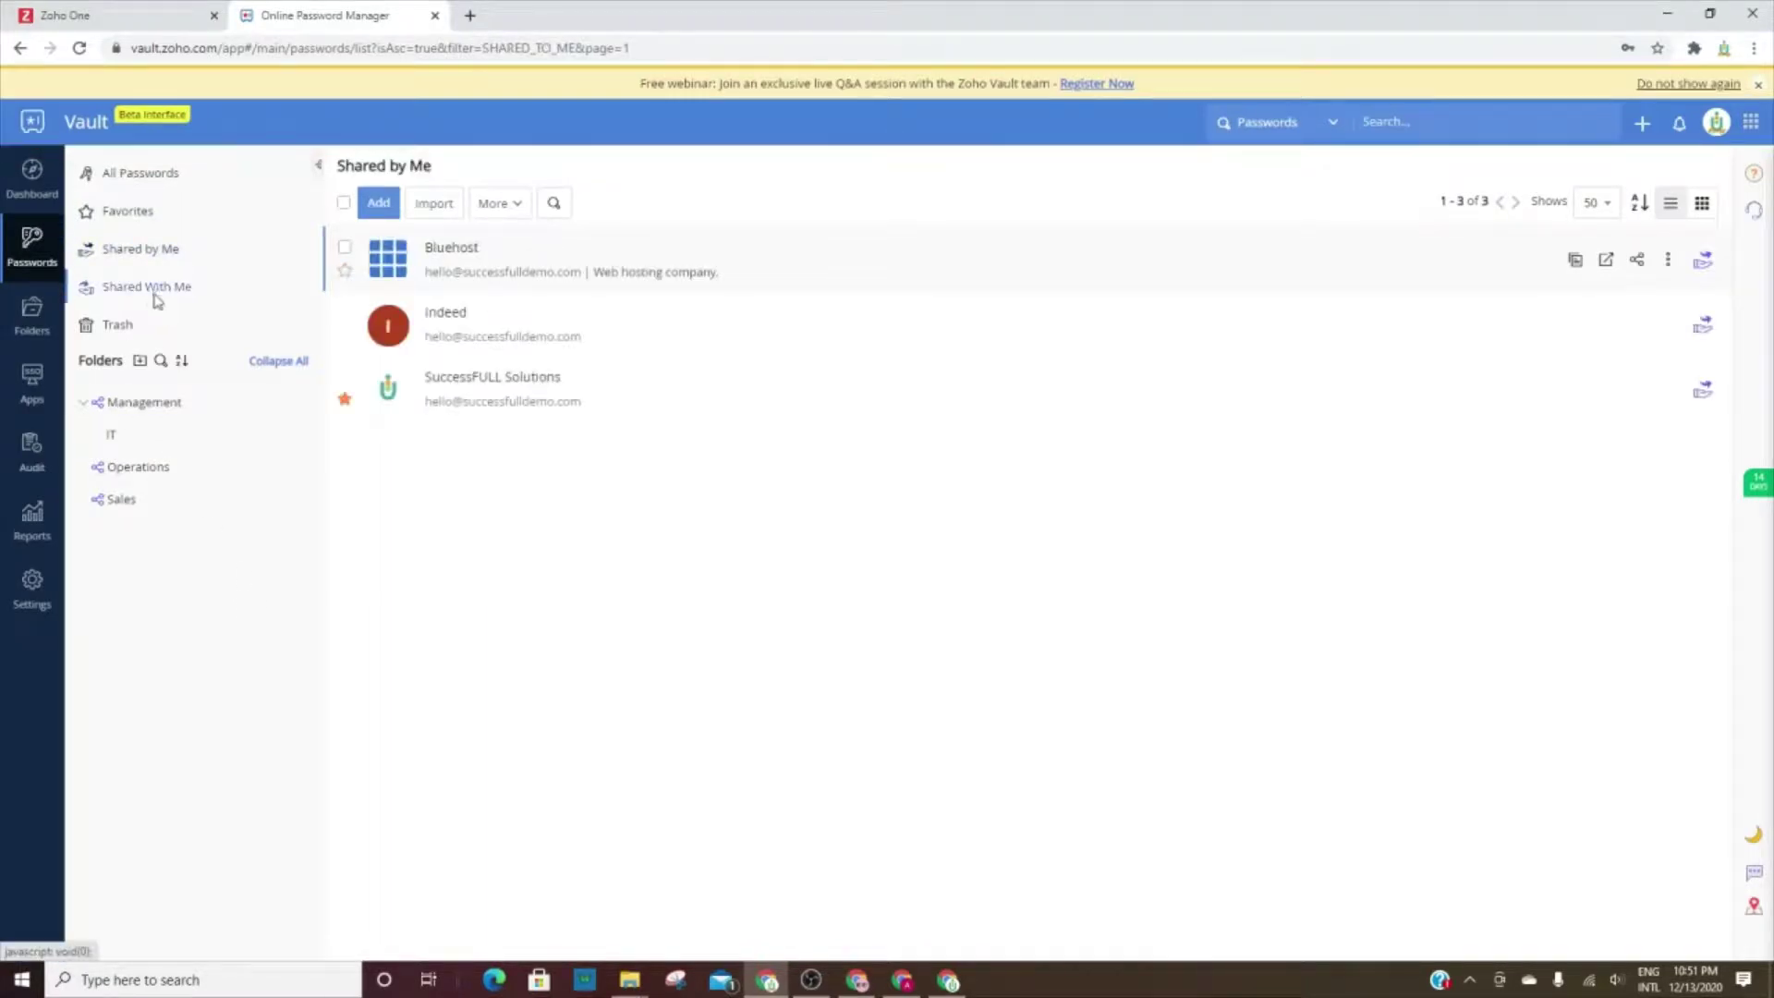
{"action": "left_click", "coordinate": [35, 314]}
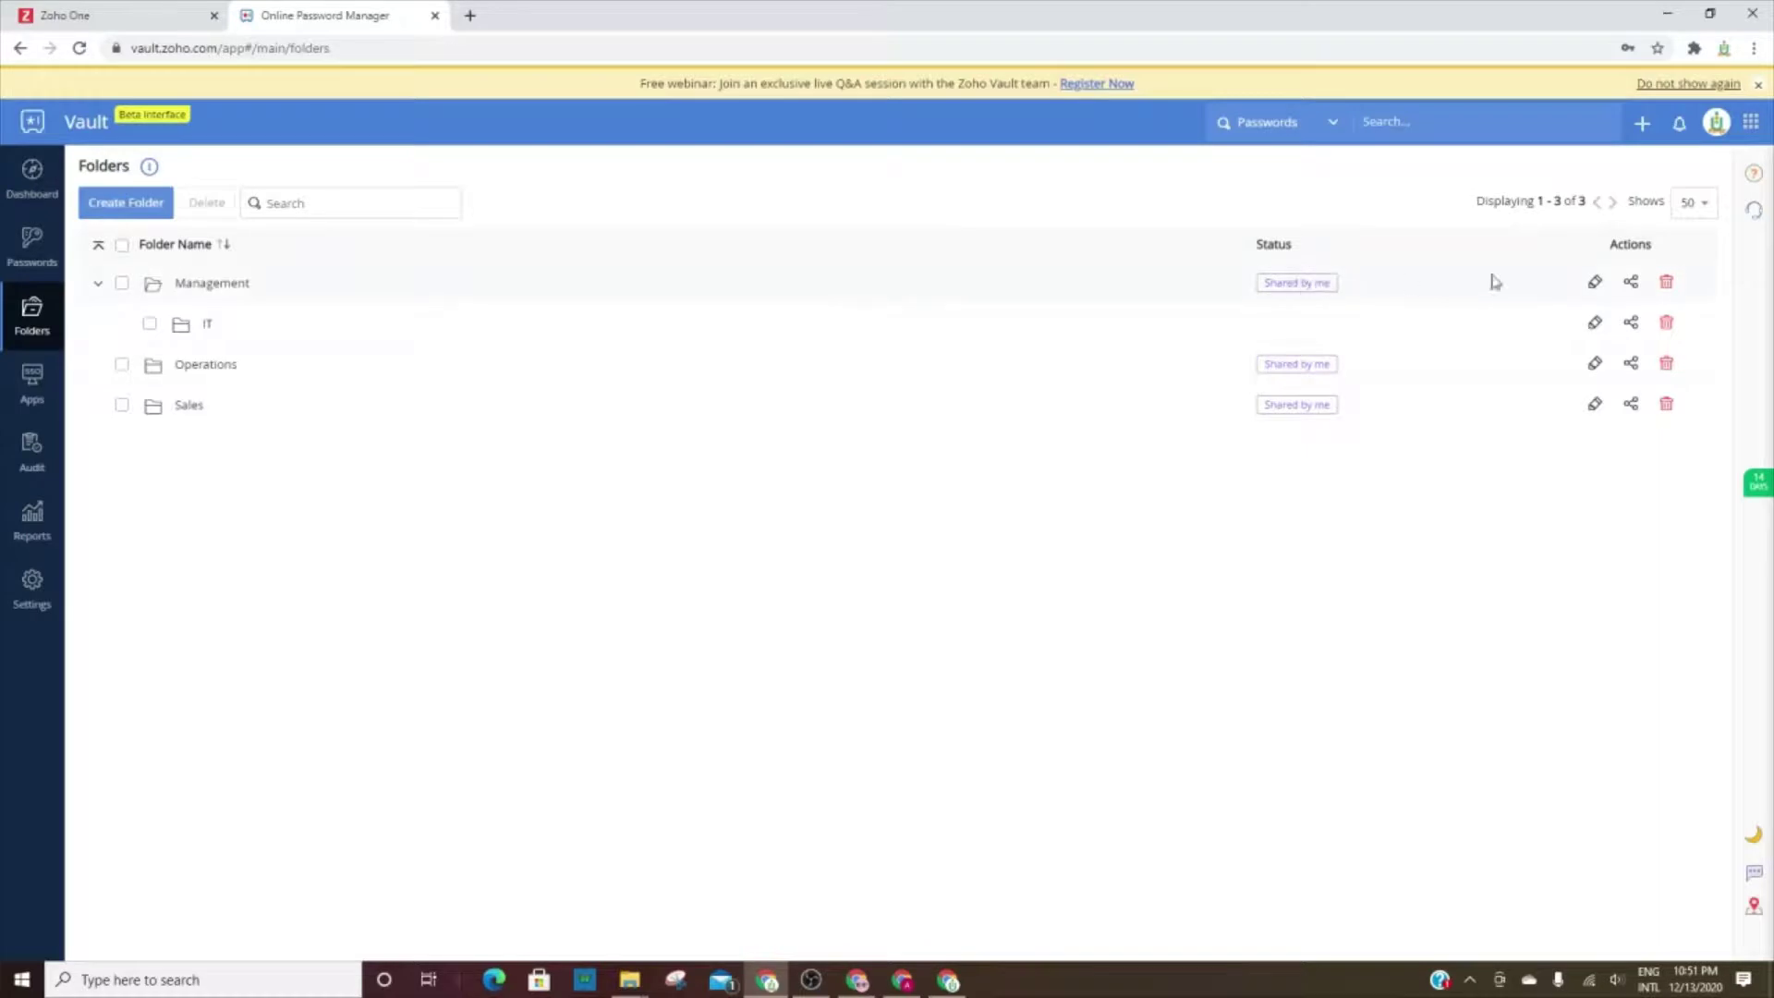
{"action": "left_click", "coordinate": [1321, 288]}
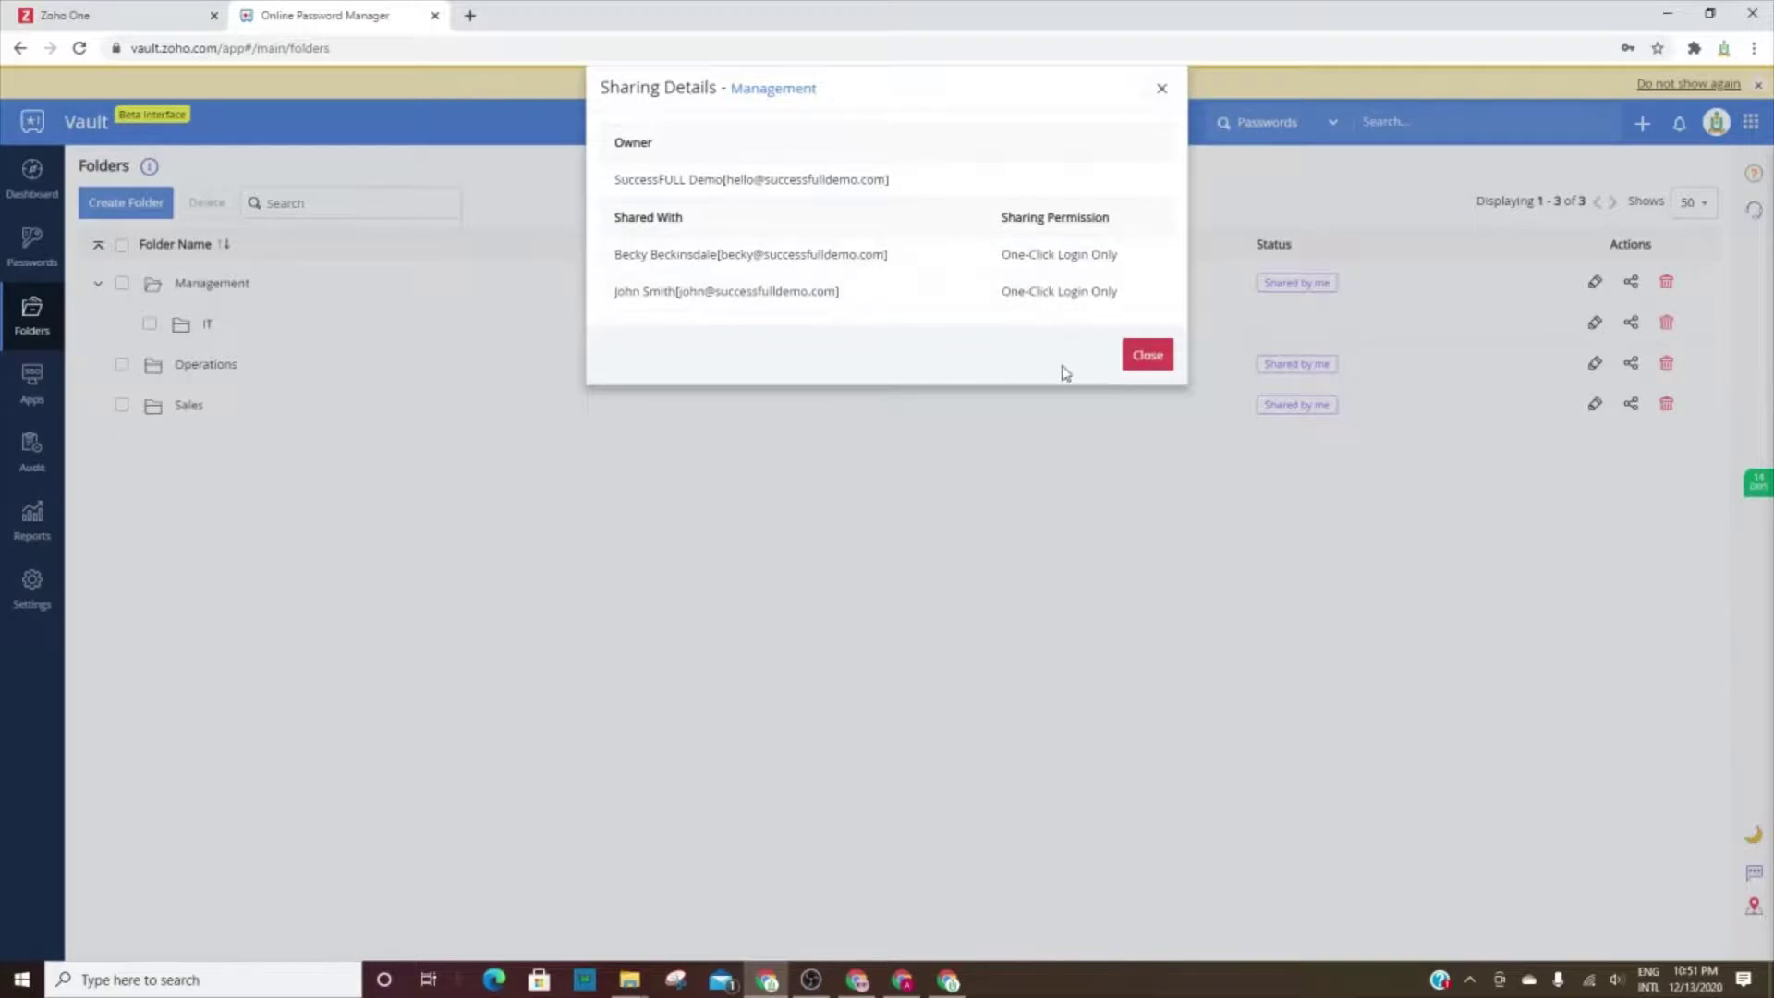
{"action": "left_click", "coordinate": [1160, 89]}
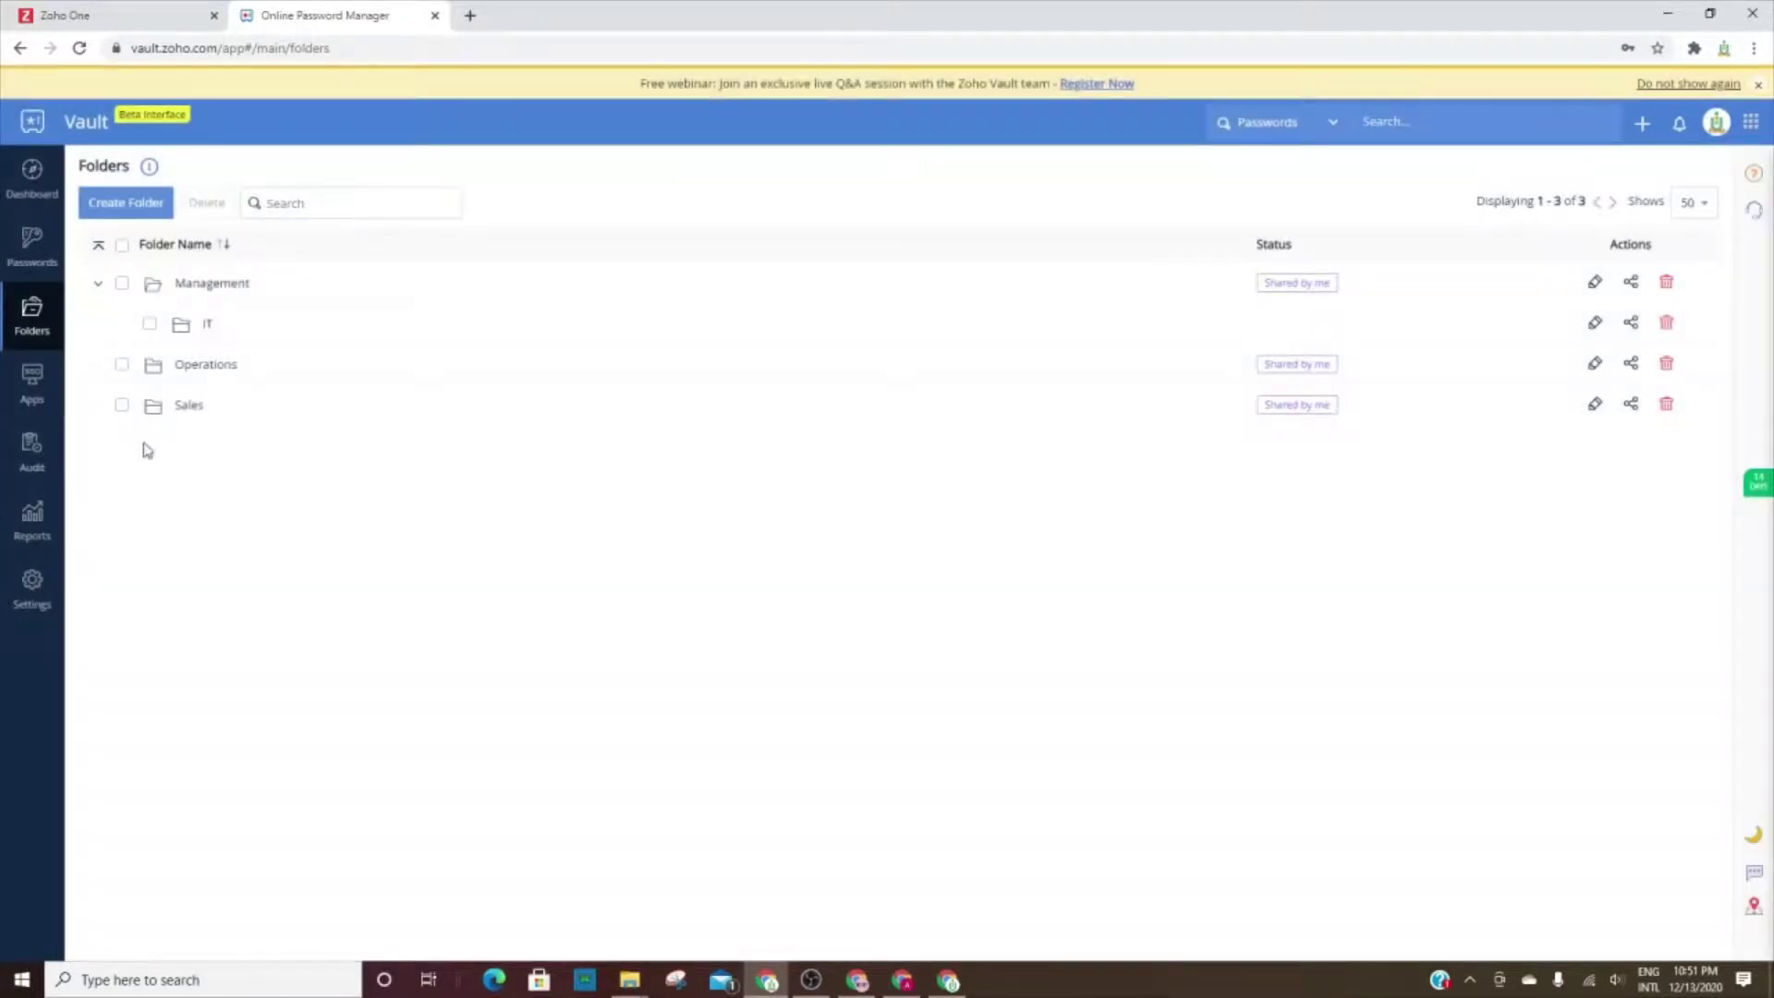
In Manage Apps, browse the supported-app catalogue and open GoToWebinar's edit form without saving.
{"action": "left_click", "coordinate": [33, 379]}
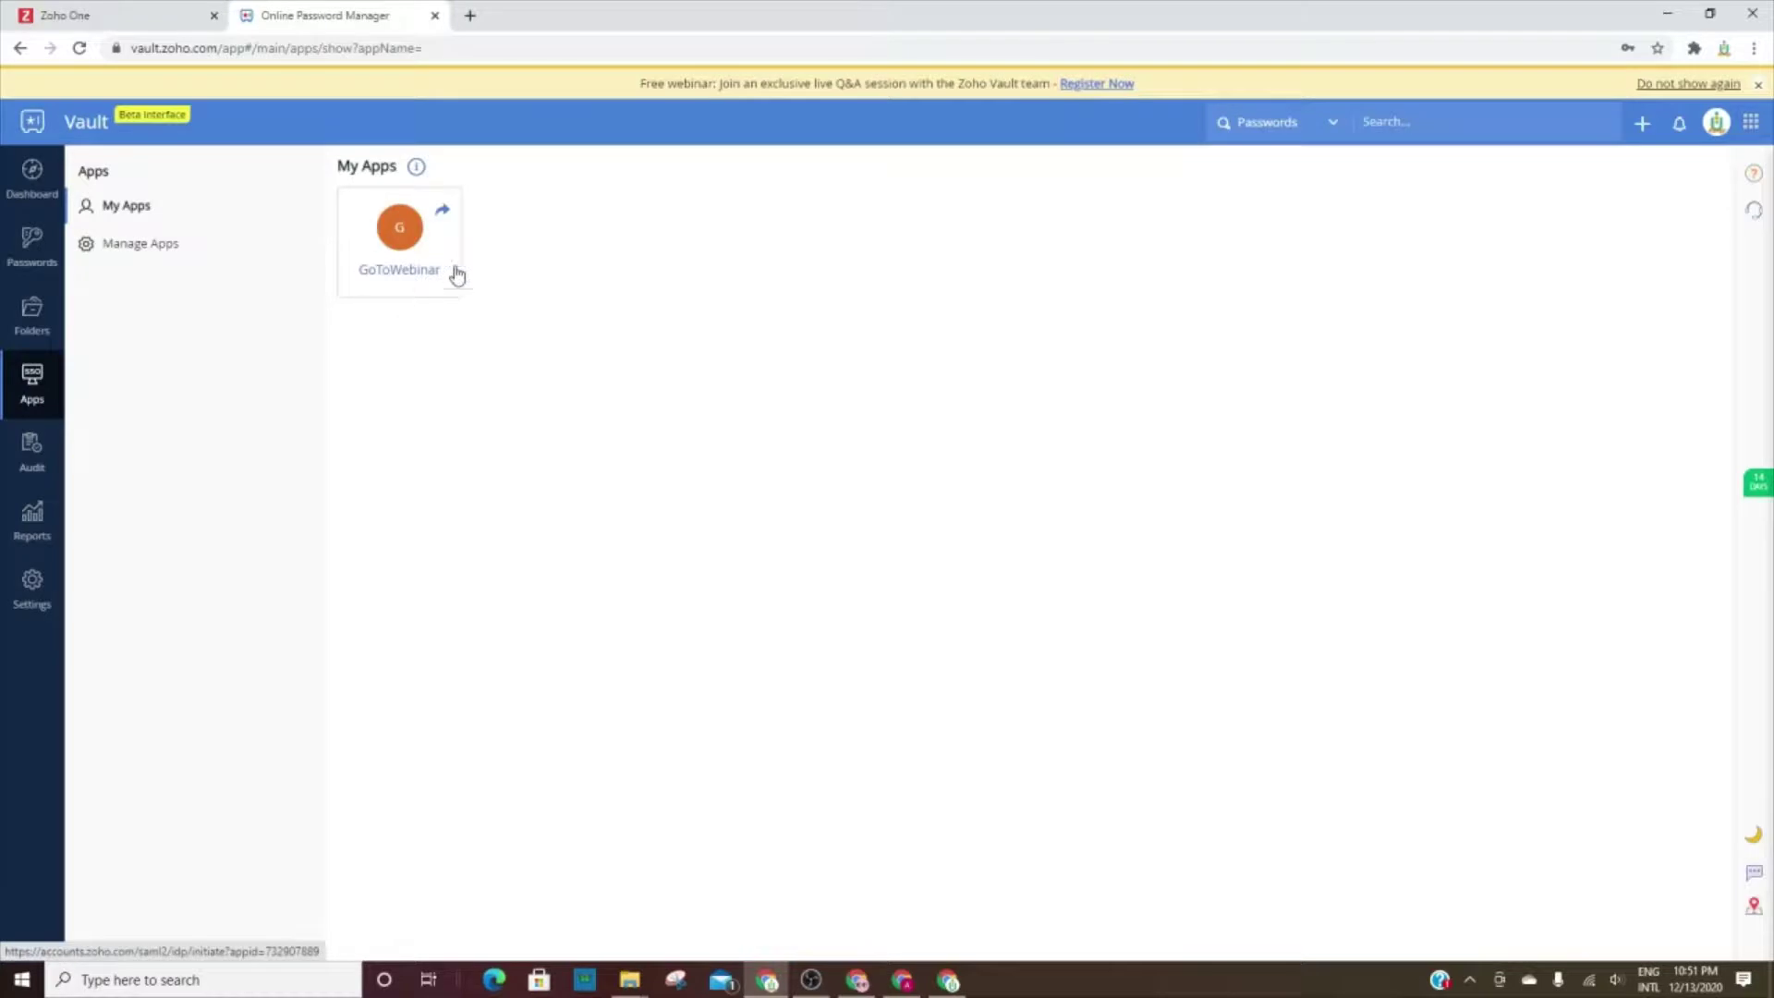
{"action": "left_click", "coordinate": [159, 245]}
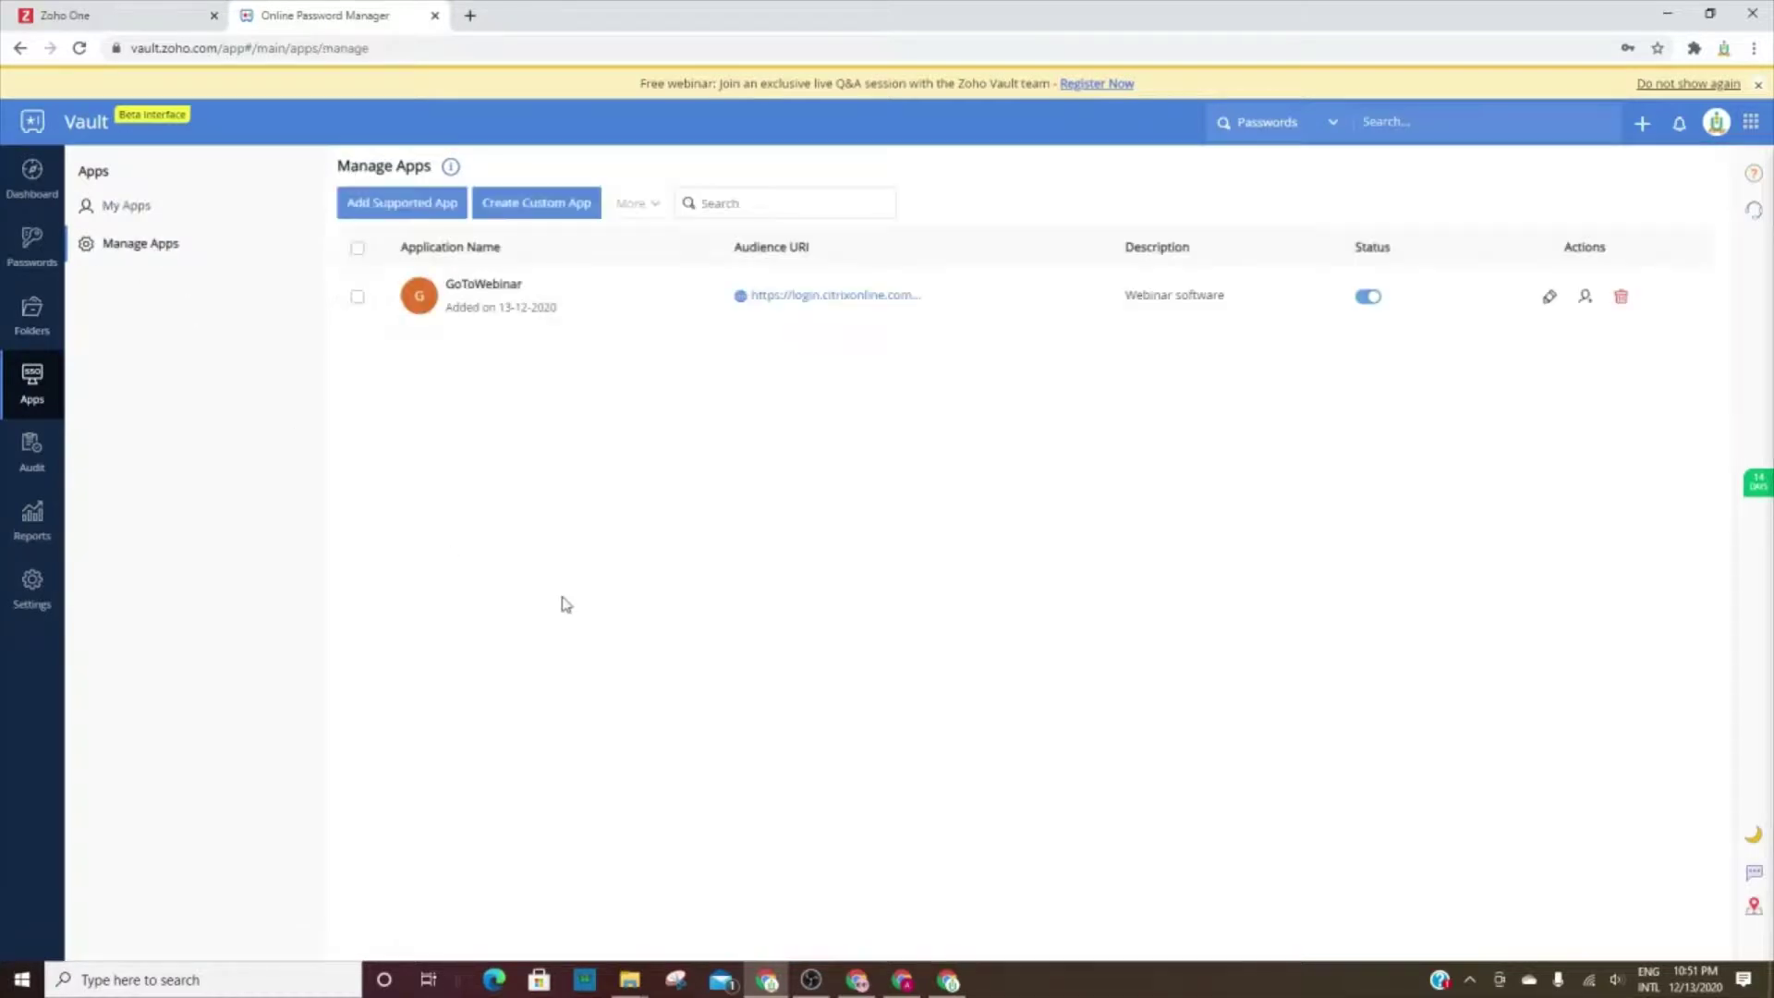
{"action": "left_click", "coordinate": [405, 205]}
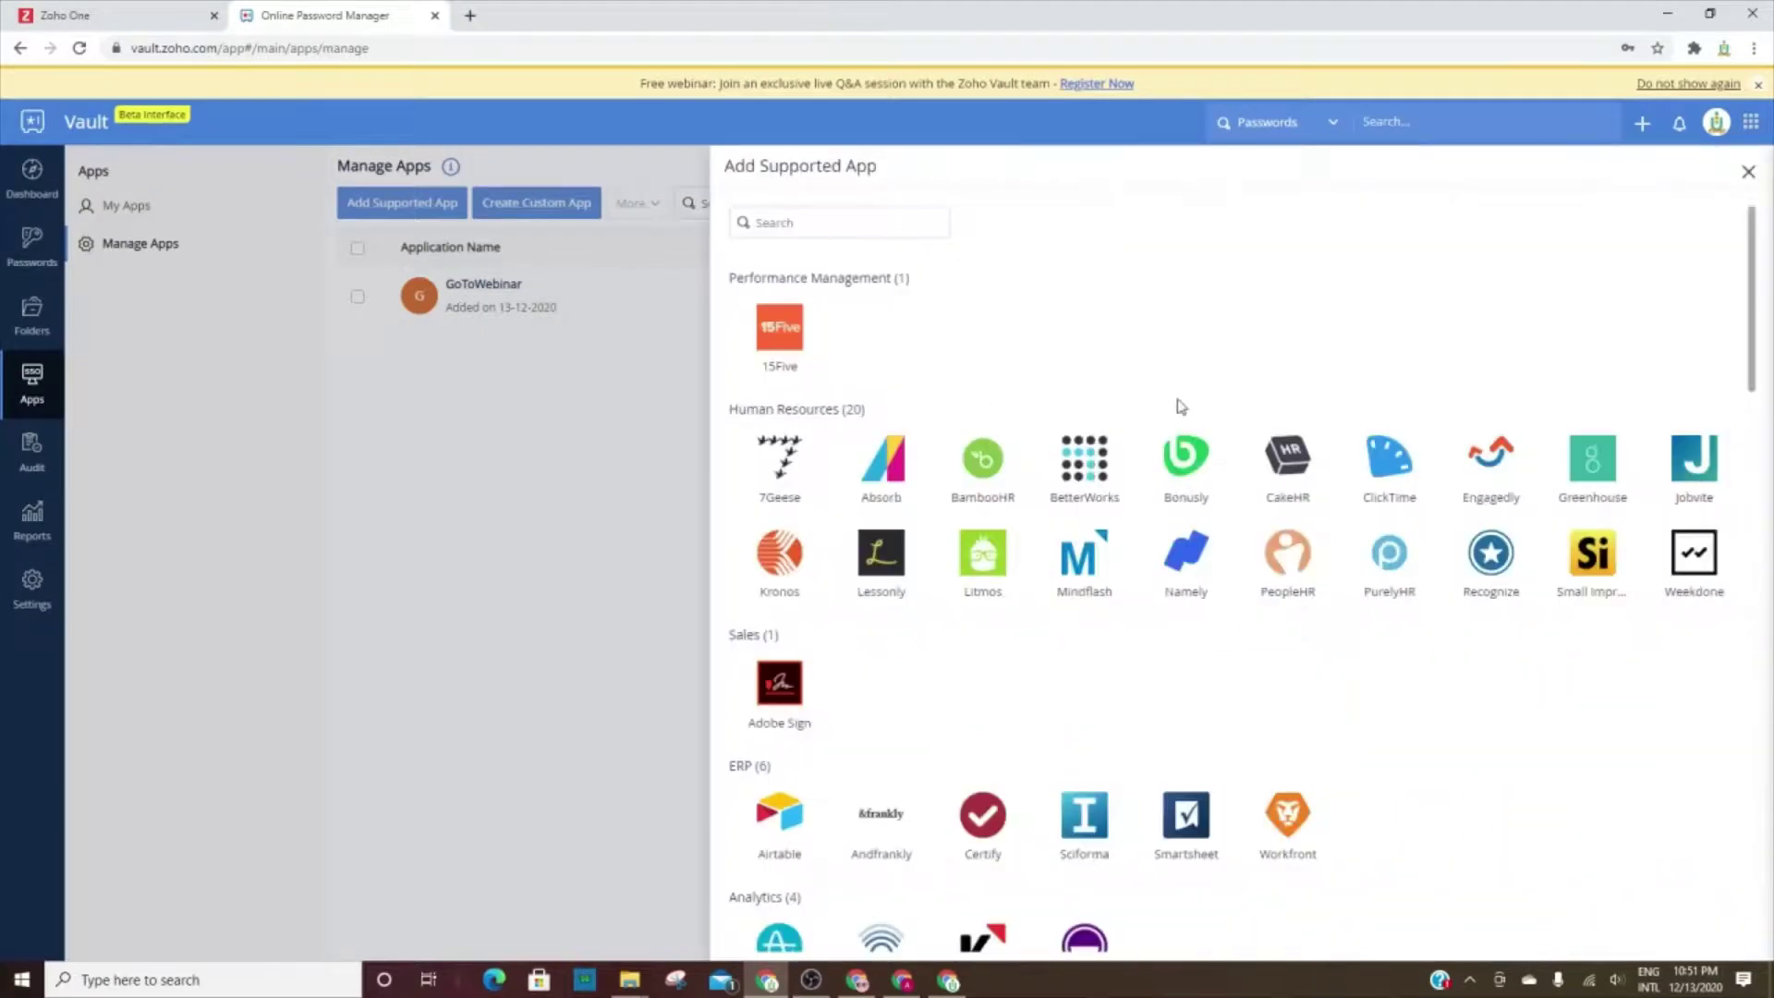
{"action": "scroll", "coordinate": [1341, 619], "scroll_direction": "down", "scroll_amount": 5}
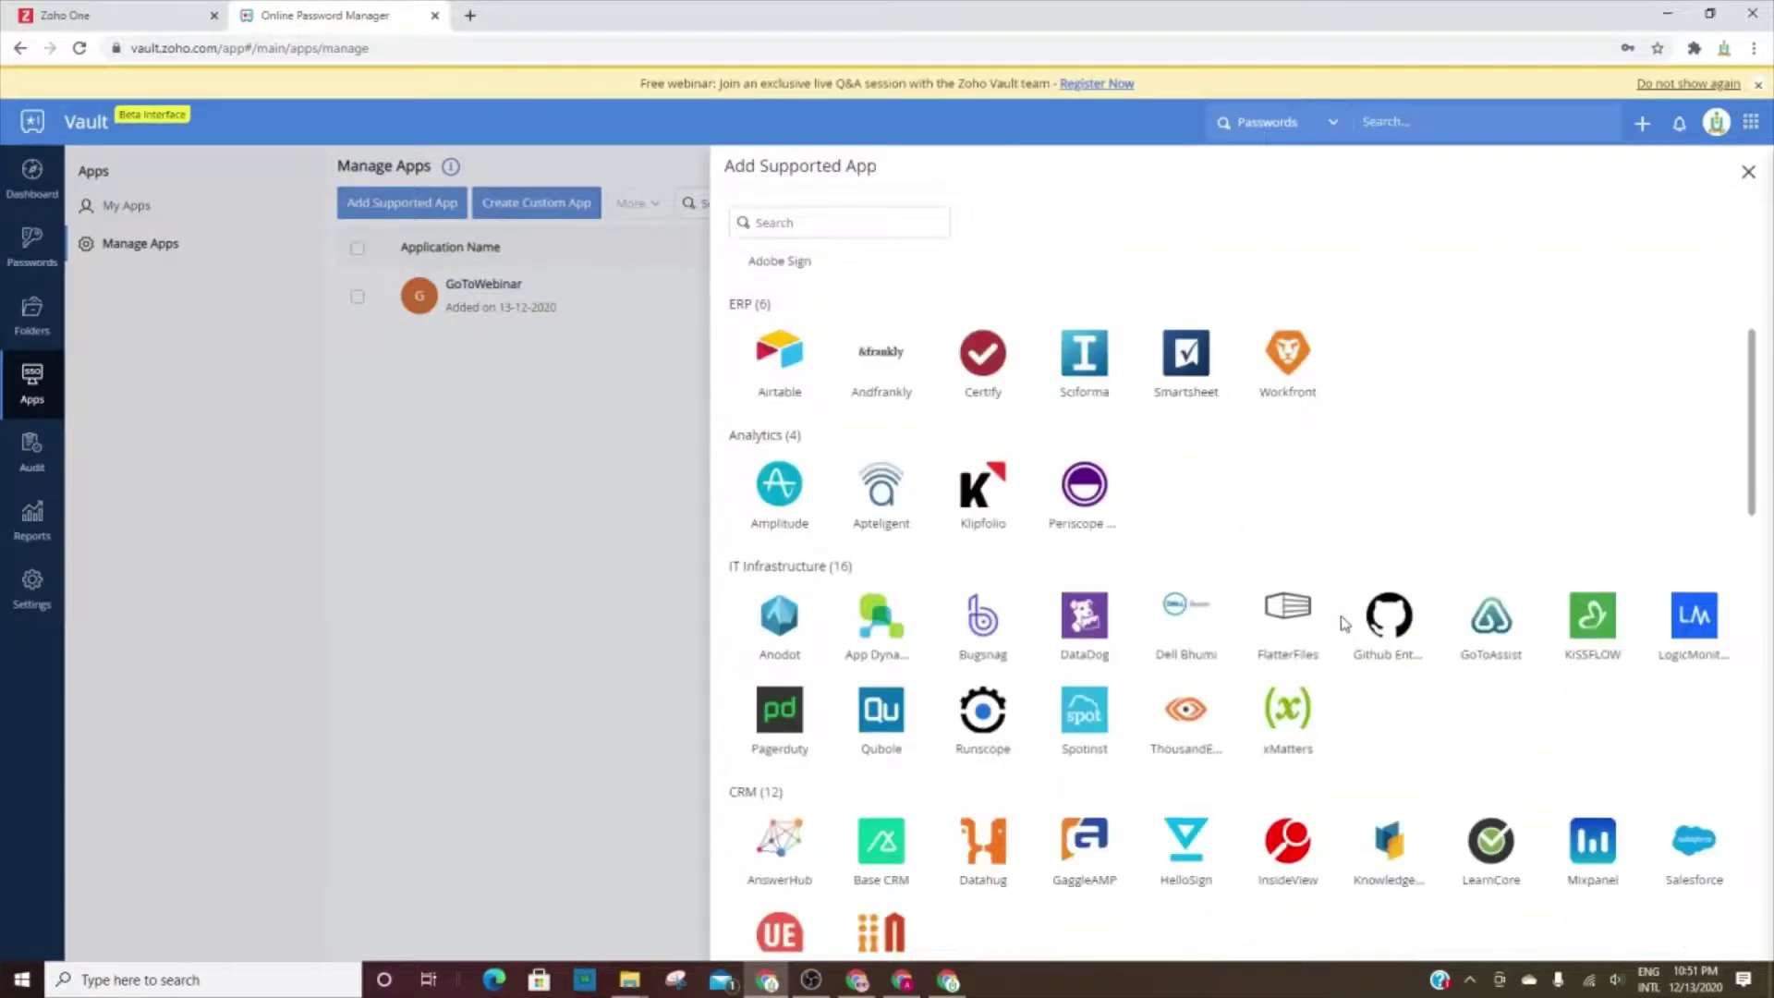
{"action": "scroll", "coordinate": [1344, 623], "scroll_direction": "down", "scroll_amount": 12}
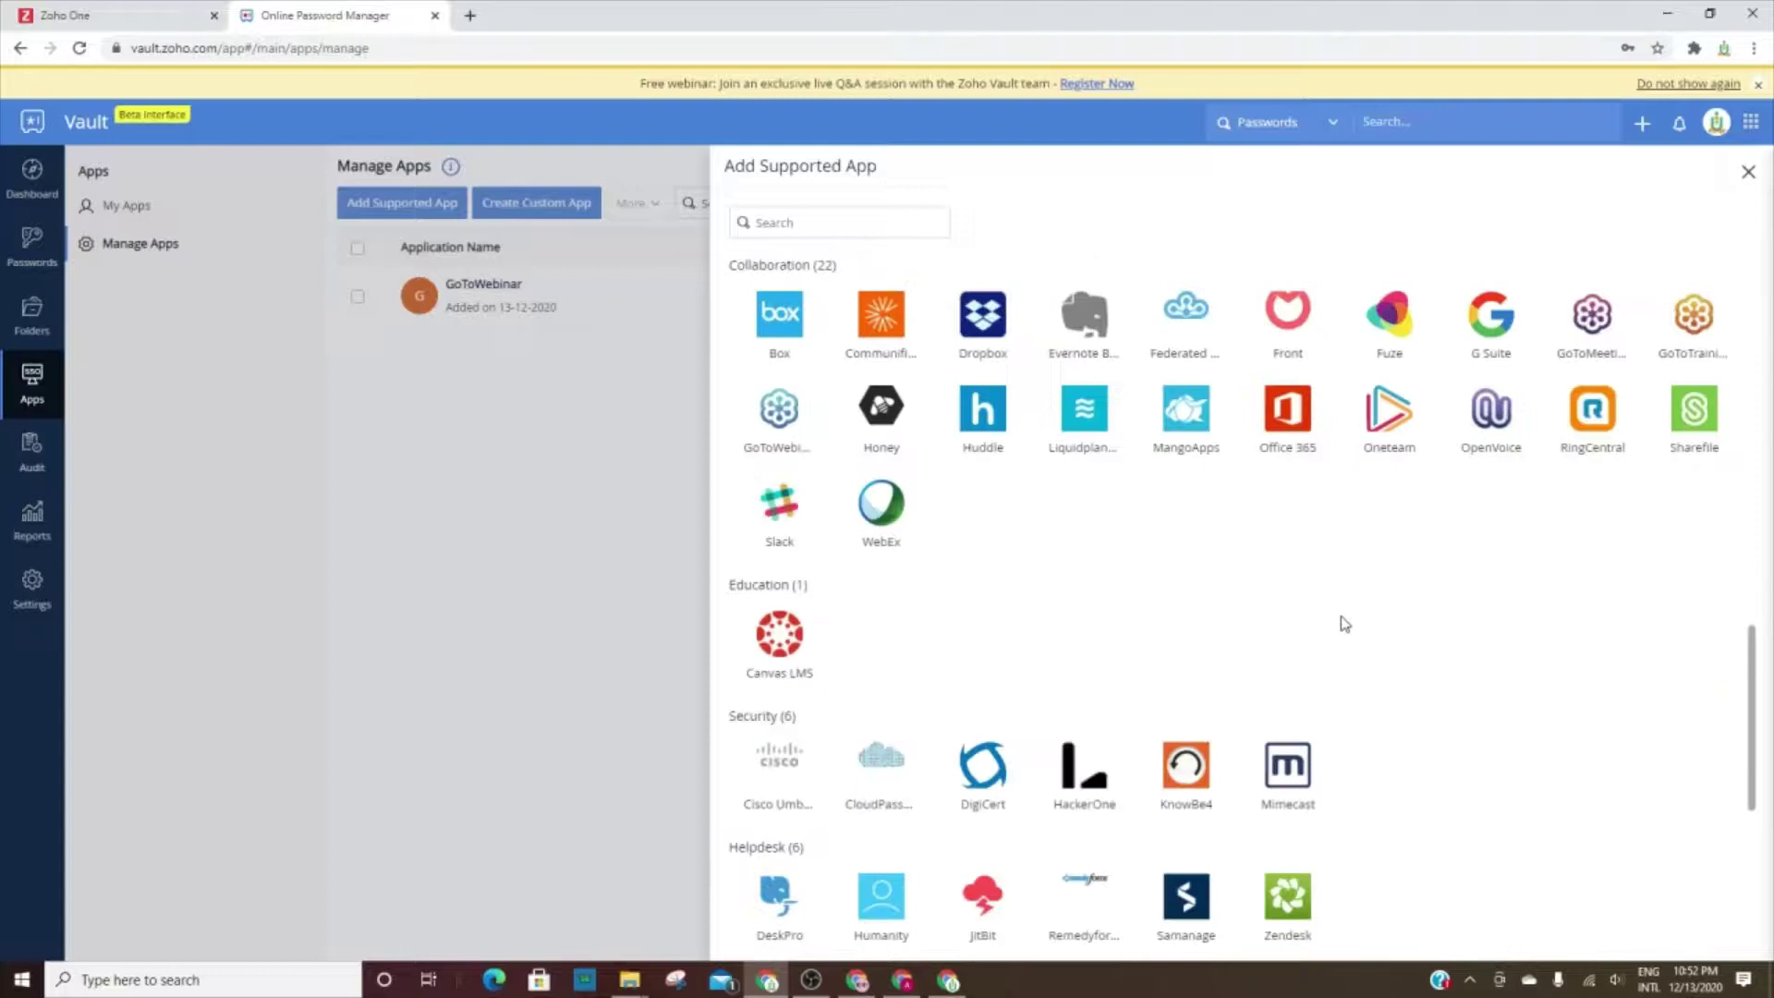
{"action": "left_click", "coordinate": [1749, 173]}
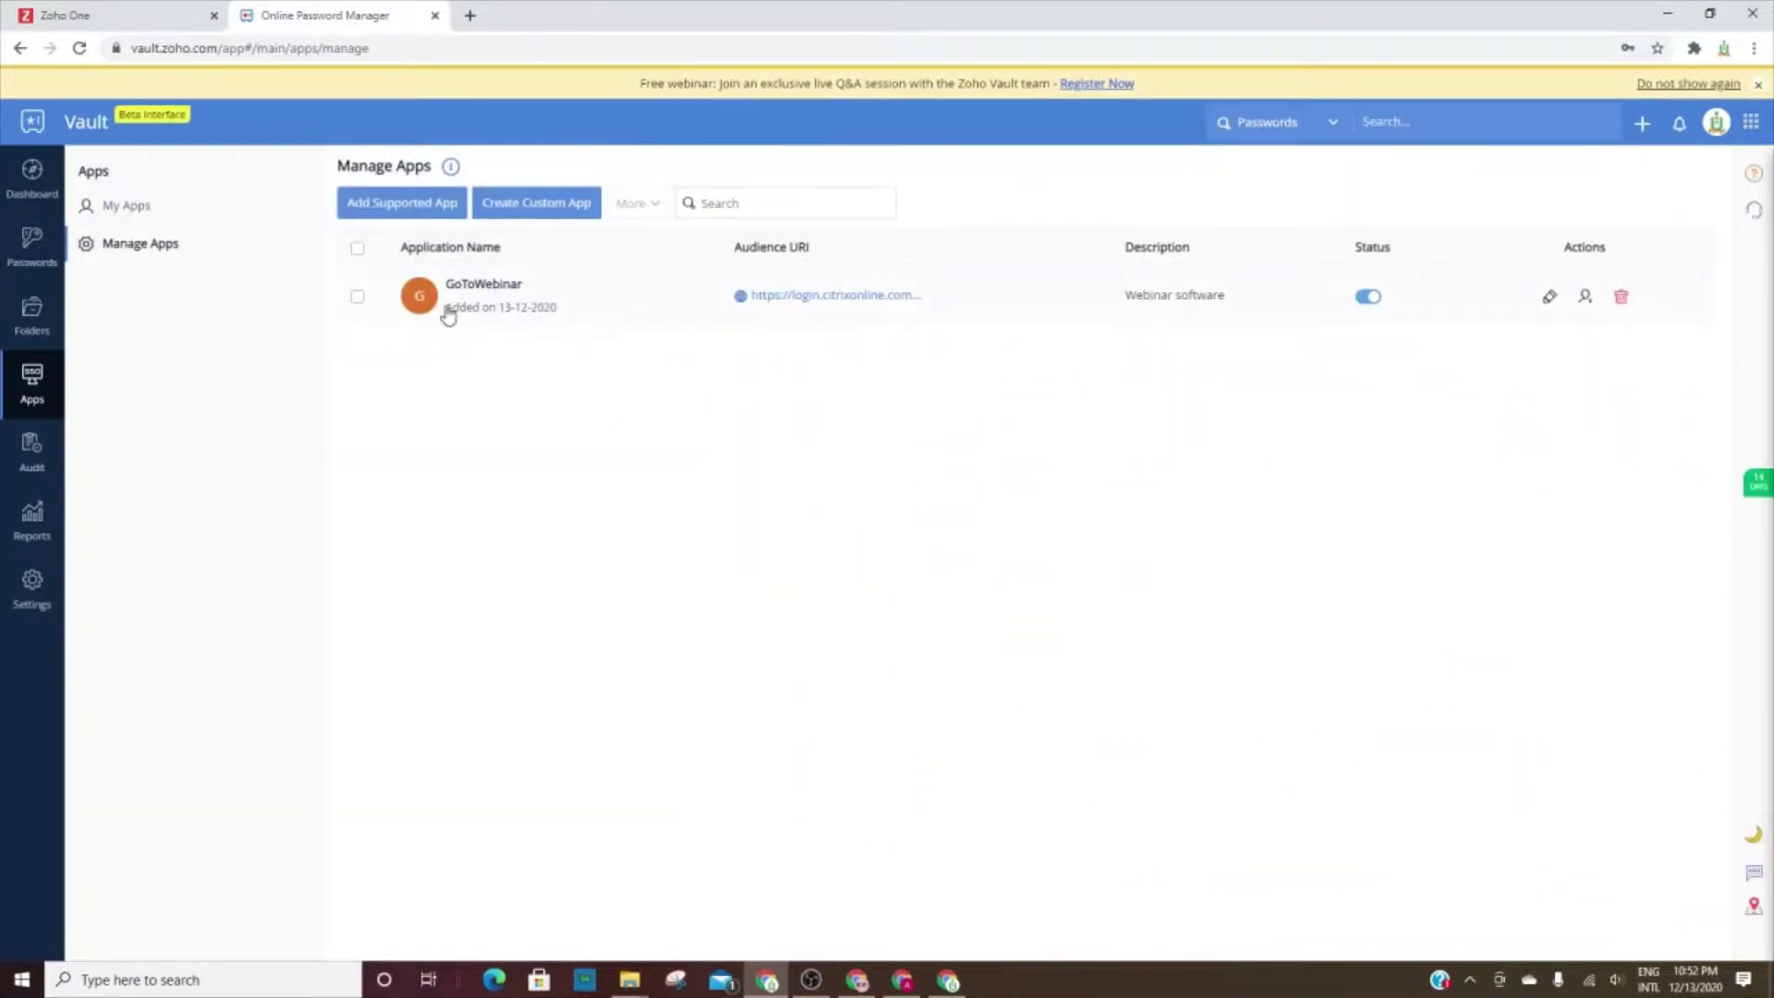
{"action": "left_click", "coordinate": [1550, 296]}
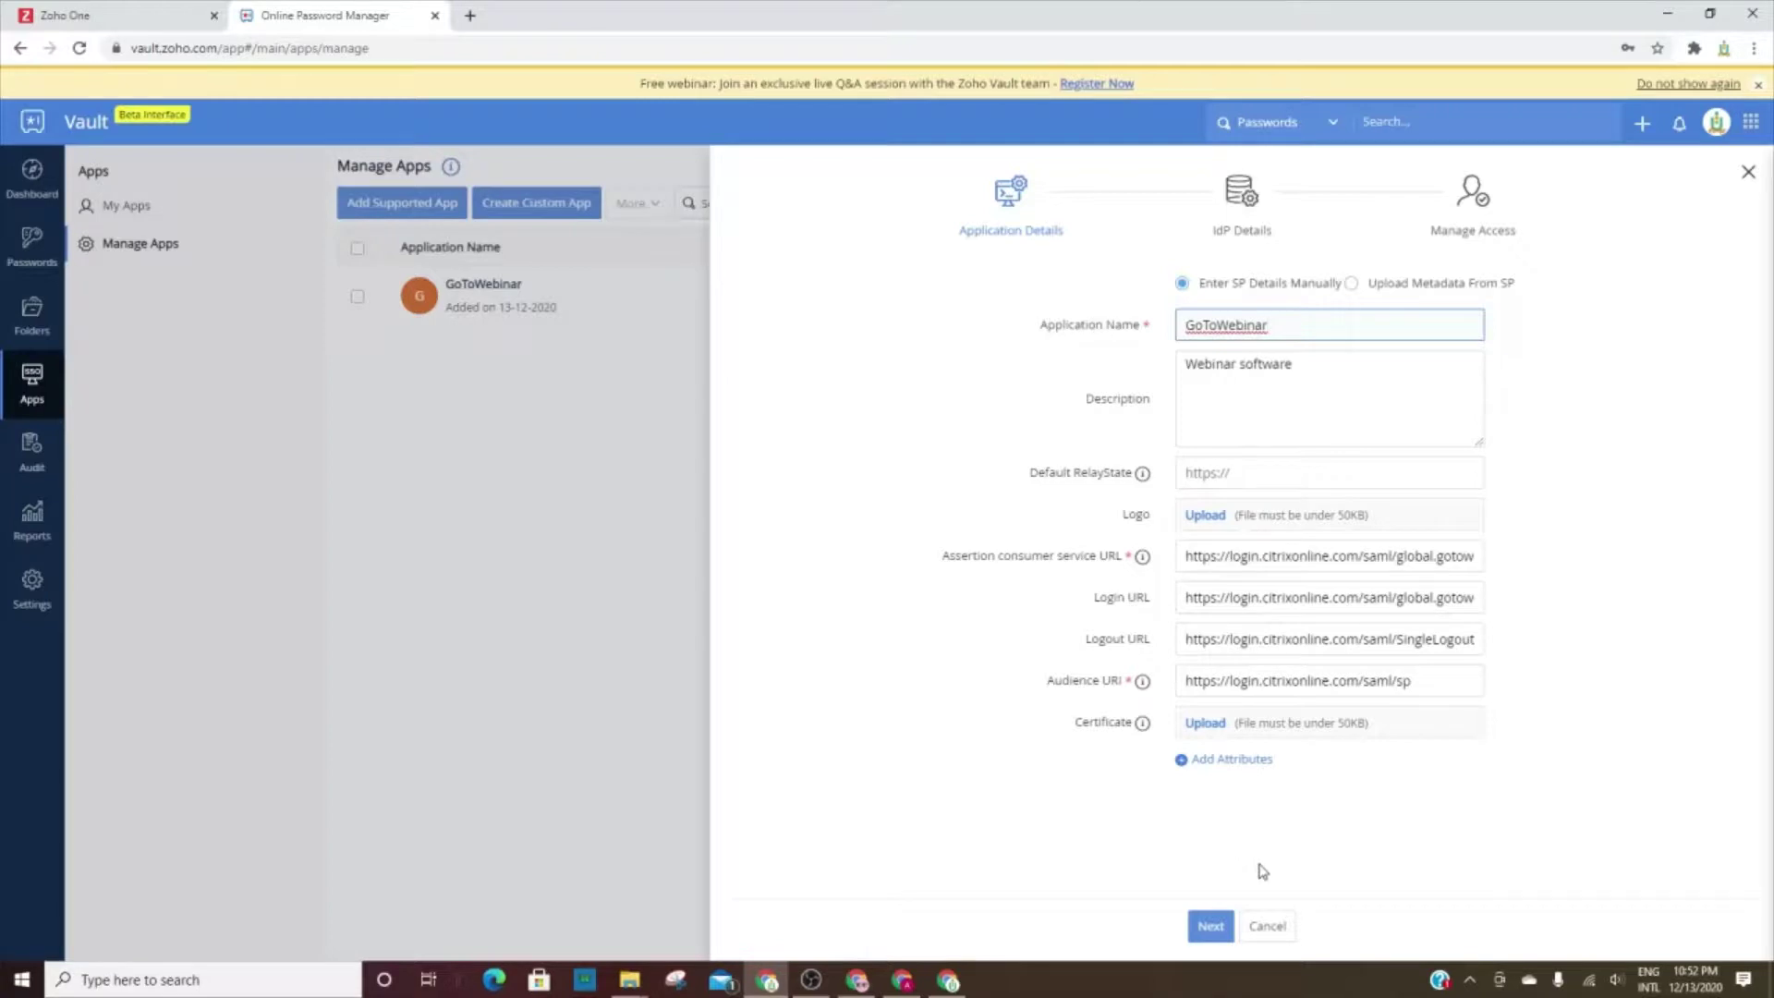
{"action": "left_click", "coordinate": [1268, 926]}
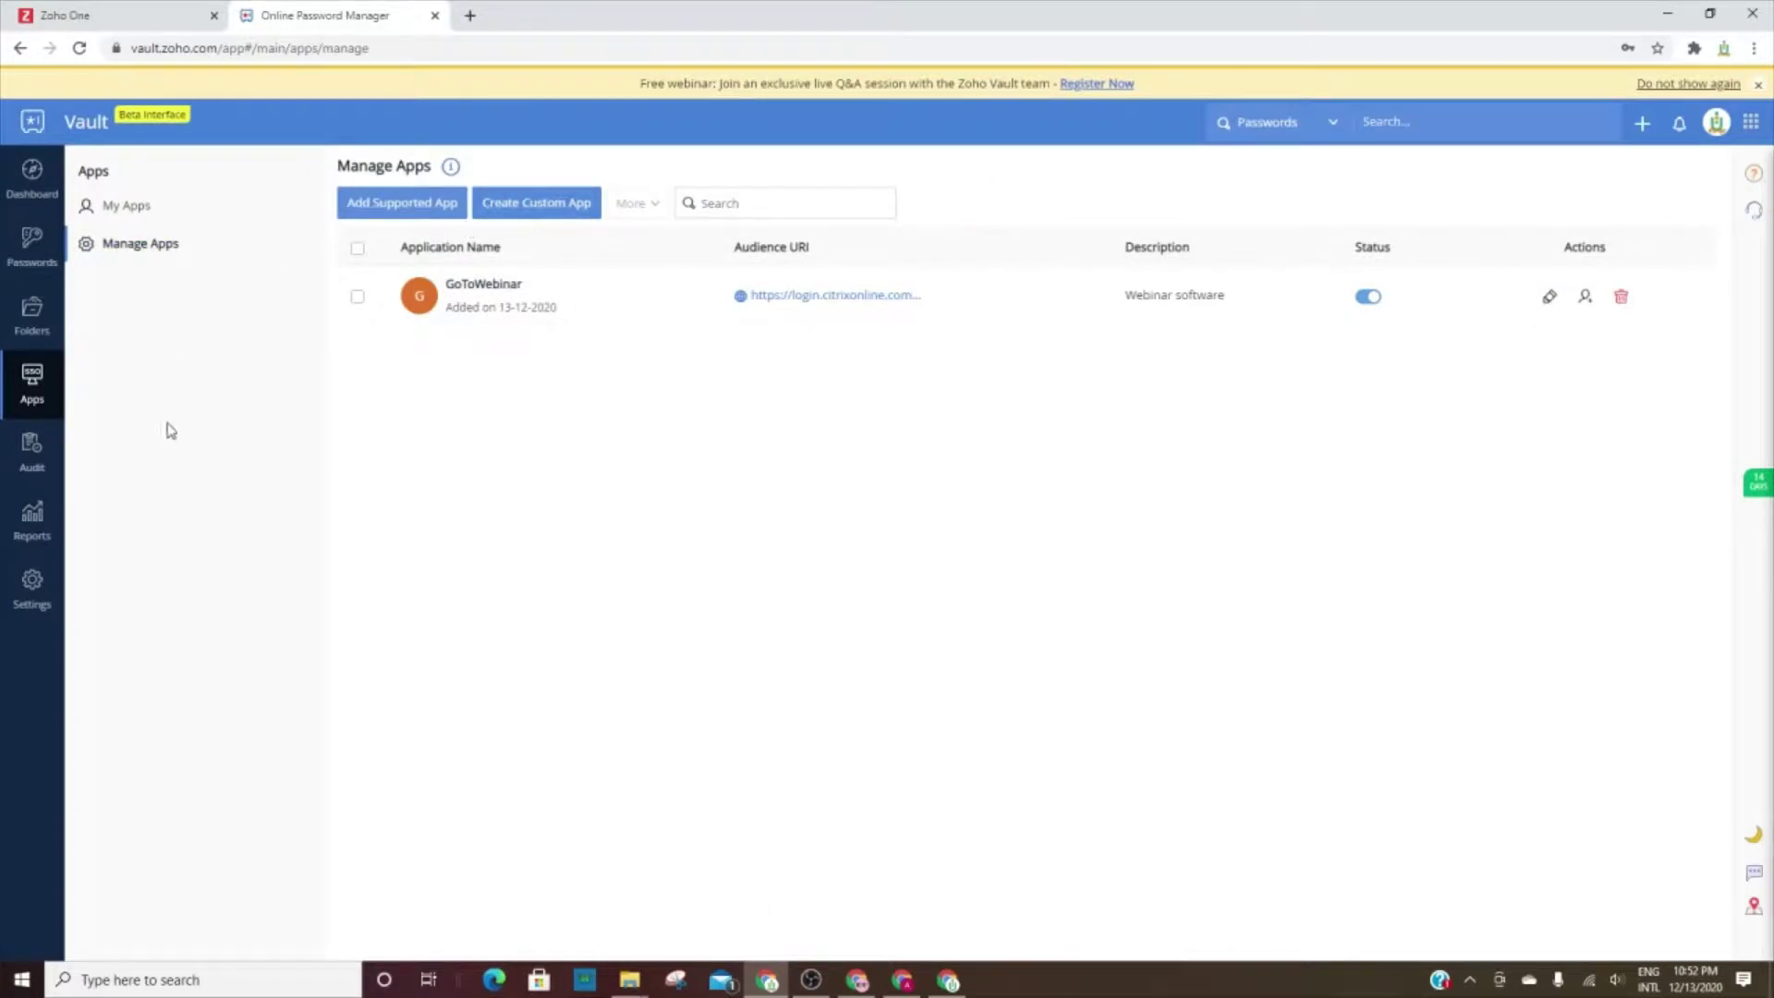
Review the Audit and Super audit logs, then open the User Access report.
{"action": "left_click", "coordinate": [31, 448]}
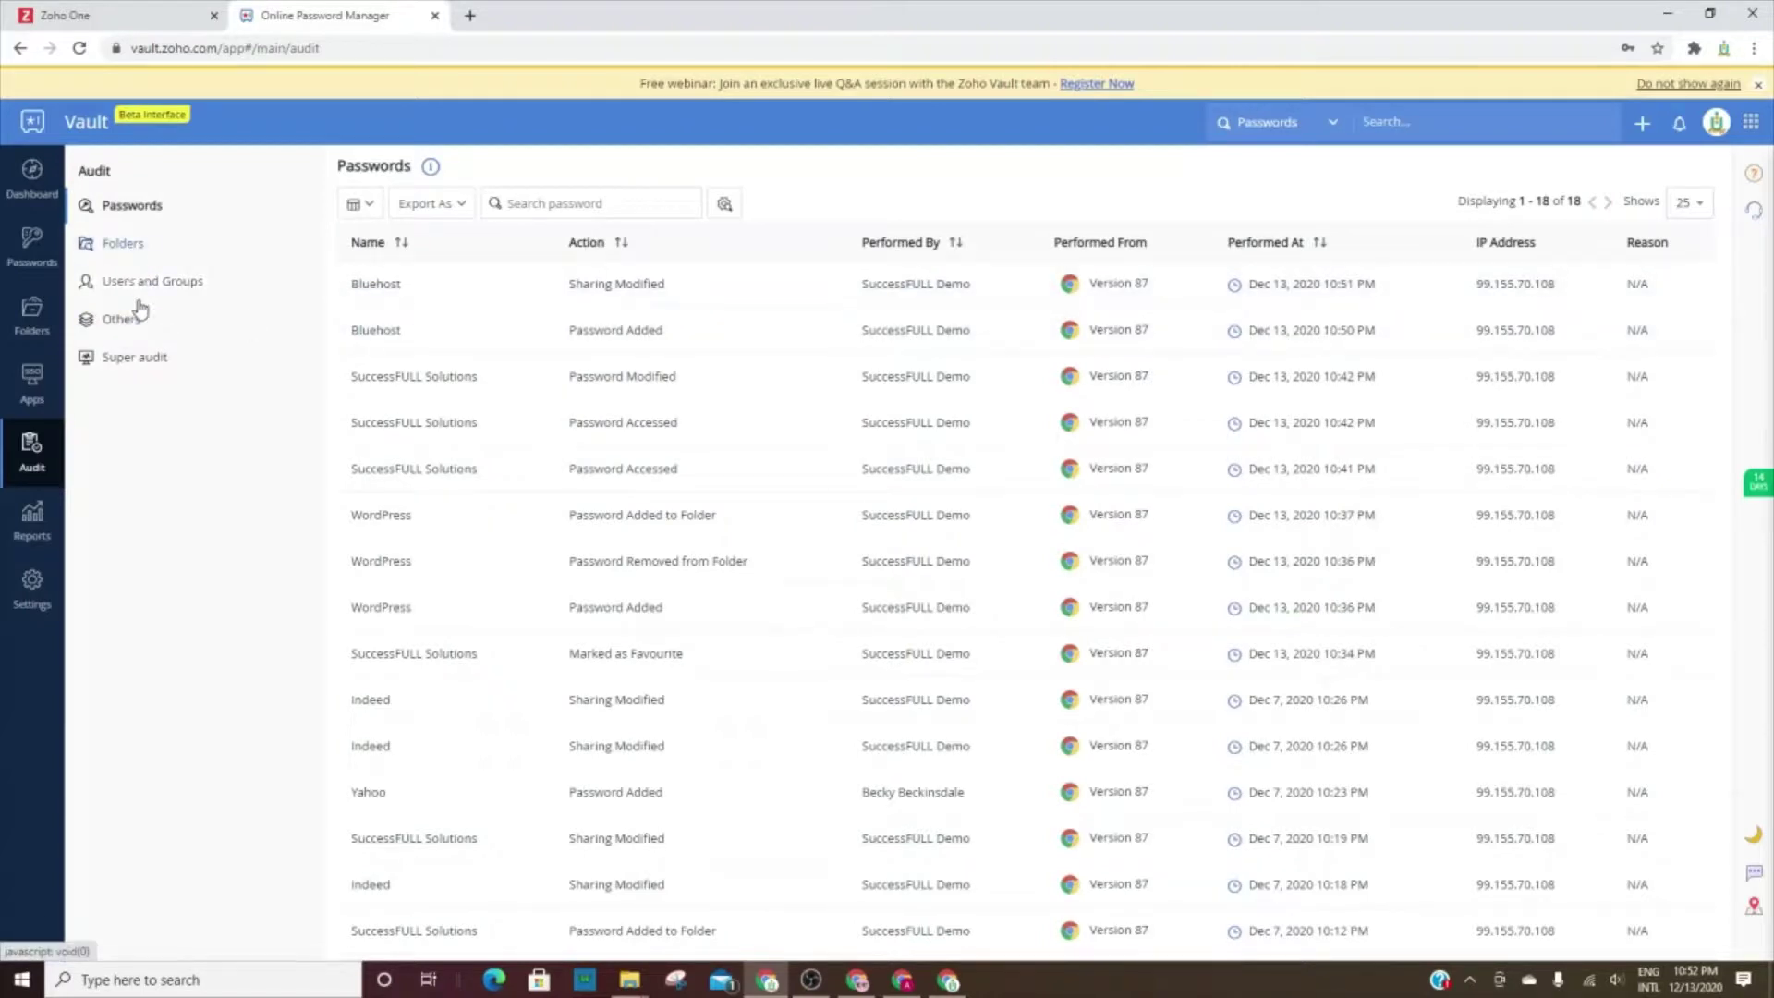
{"action": "left_click", "coordinate": [104, 364]}
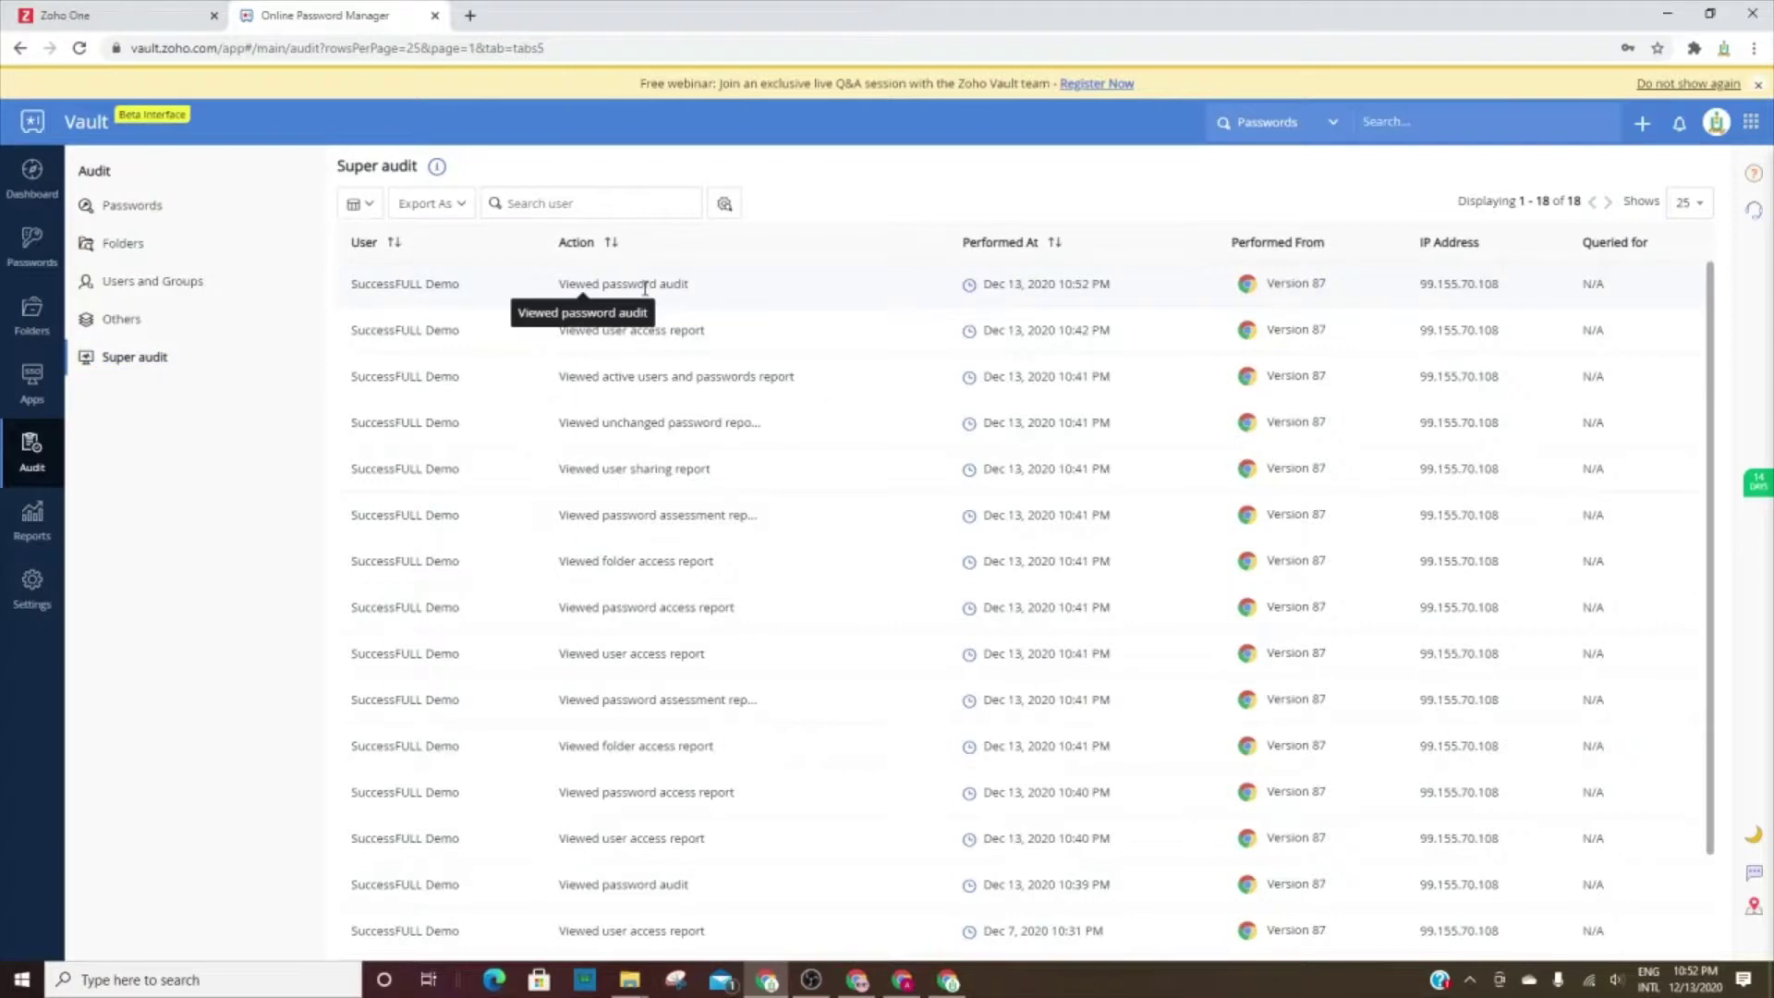
{"action": "left_click", "coordinate": [33, 519]}
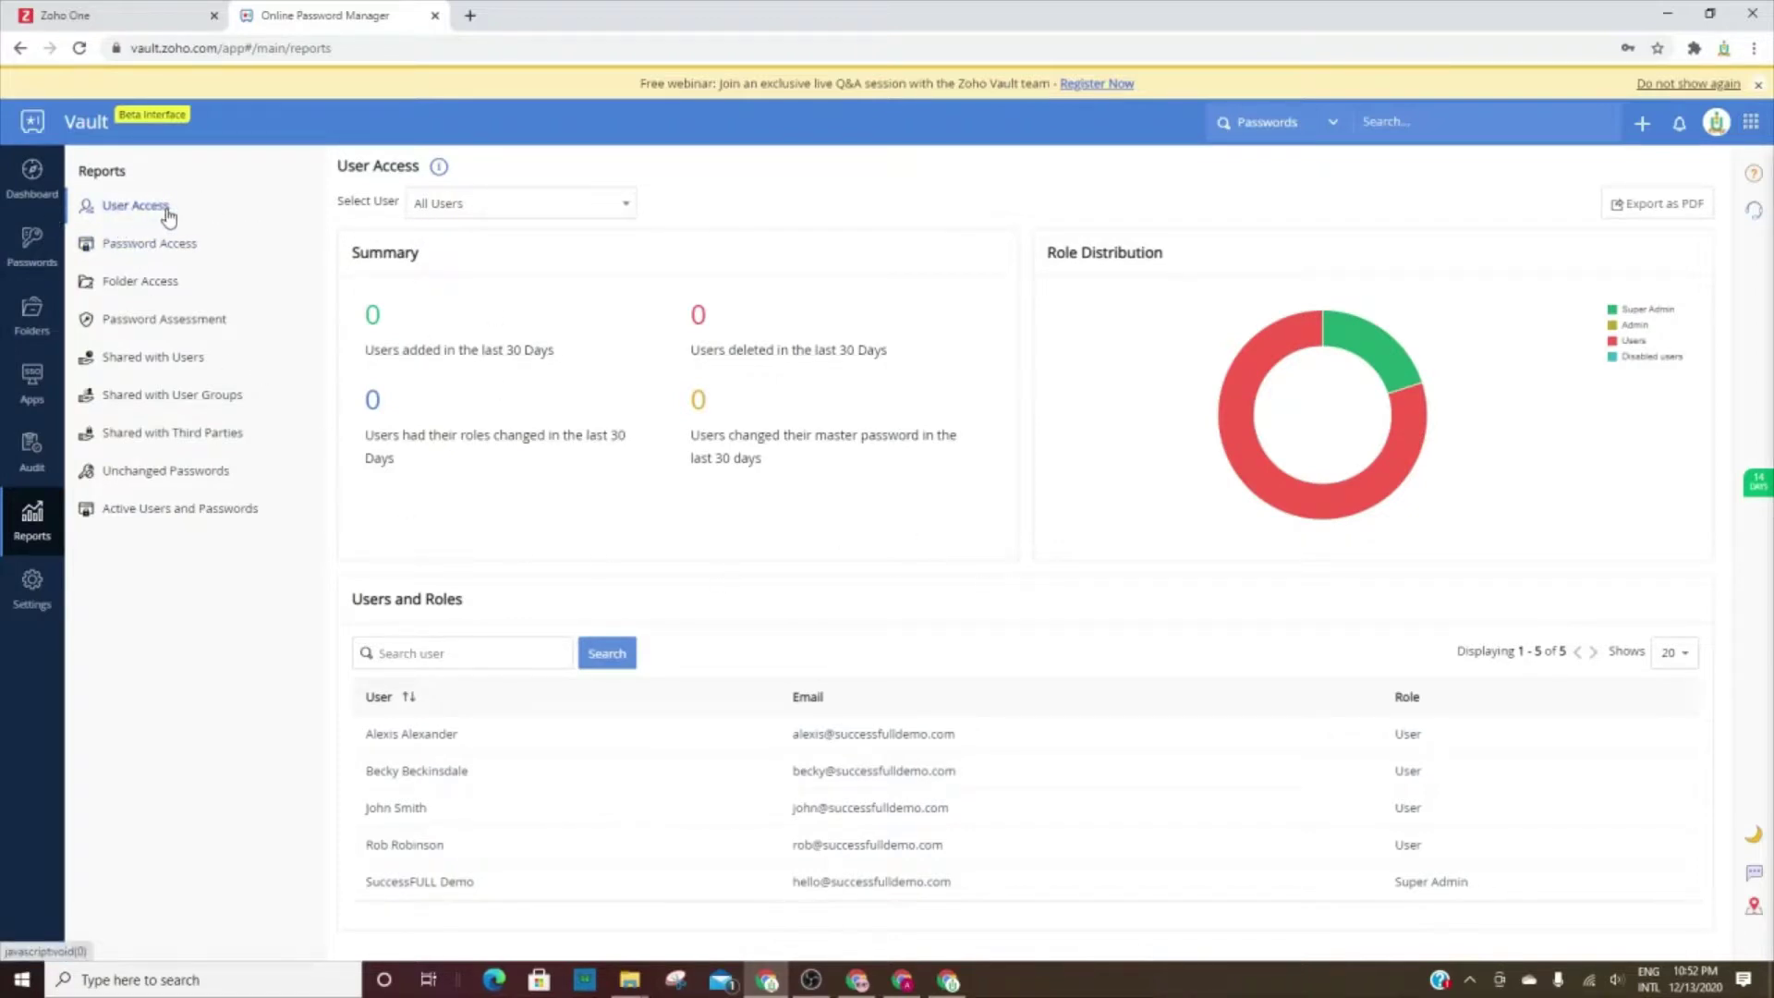
View the Password Access, Folder Access, Password Assessment and Shared with Users reports, then Settings.
{"action": "left_click", "coordinate": [119, 249]}
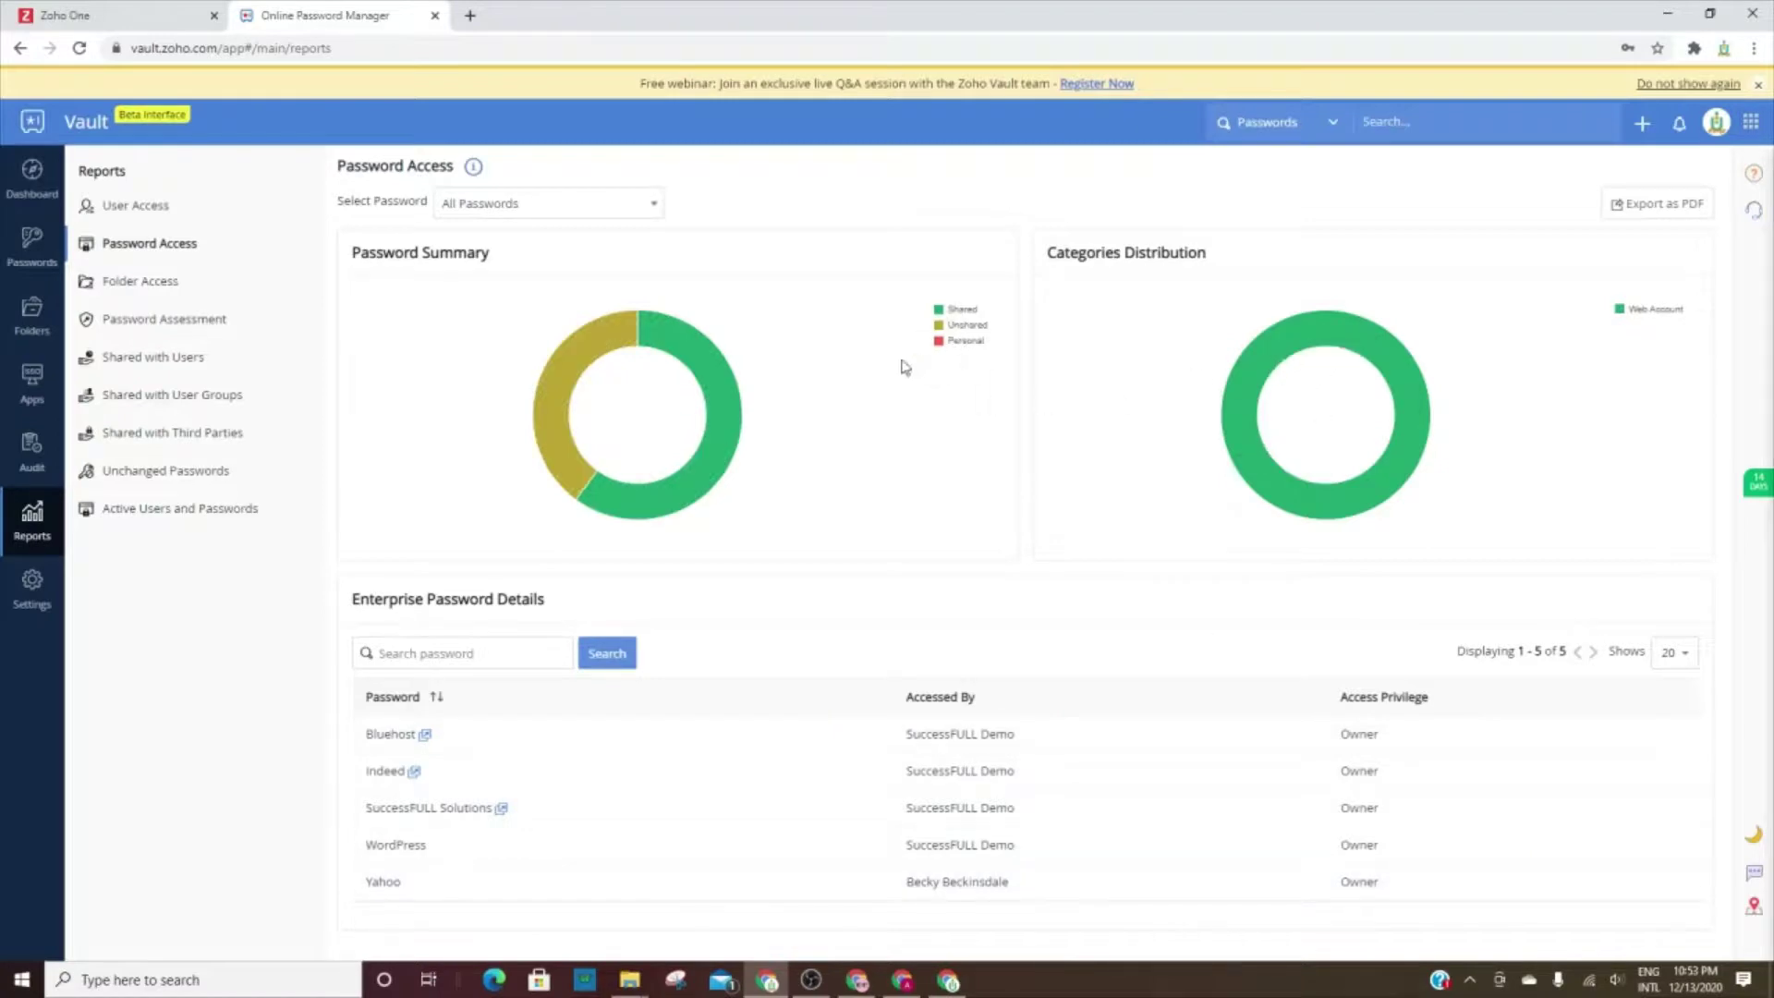
{"action": "left_click", "coordinate": [125, 285]}
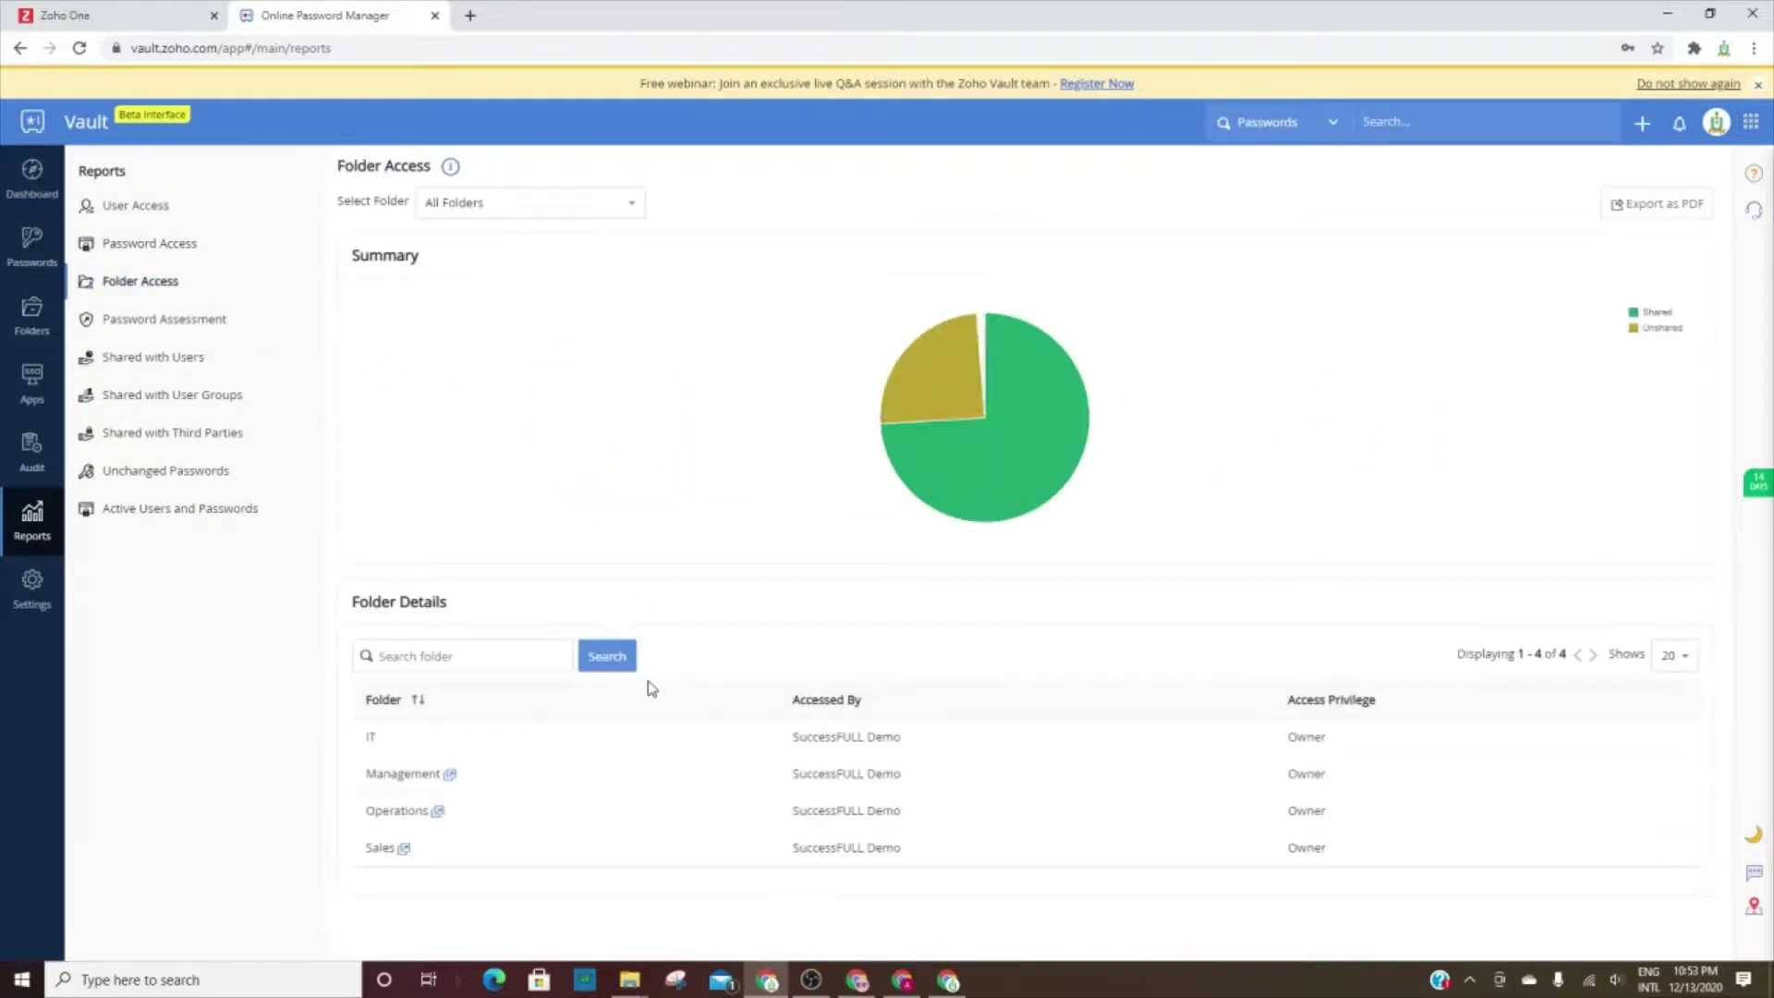
{"action": "left_click", "coordinate": [150, 323]}
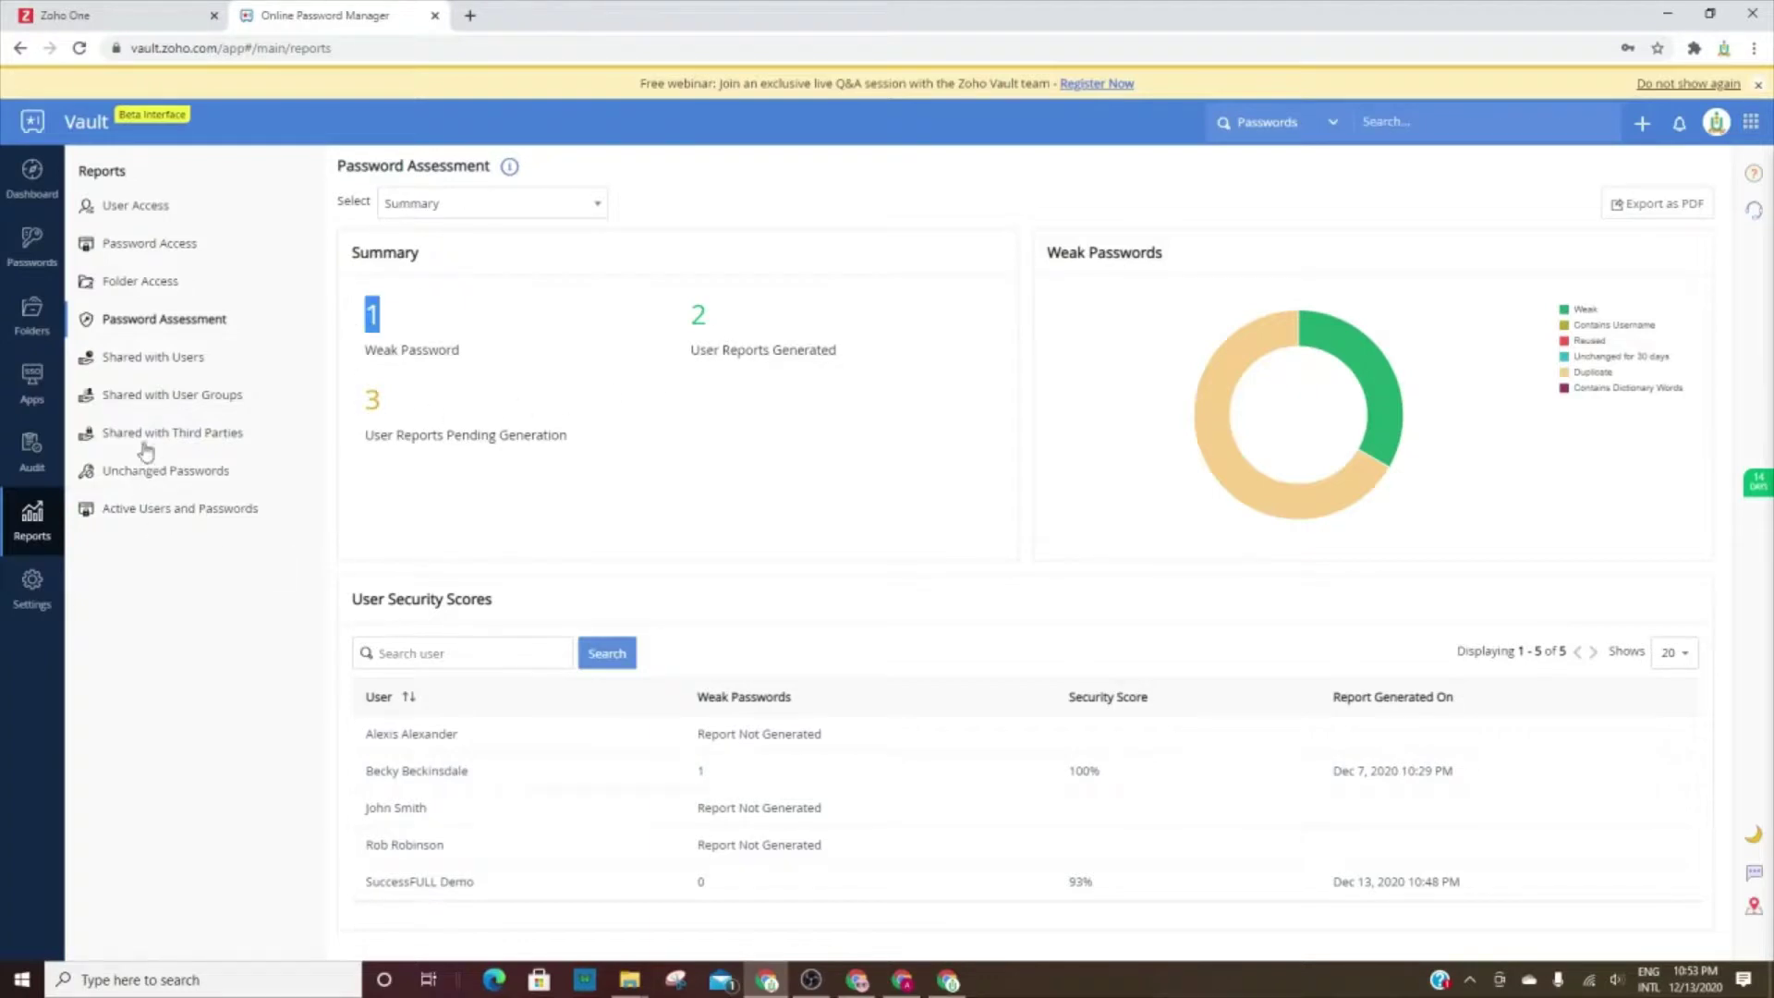
{"action": "left_click", "coordinate": [155, 359]}
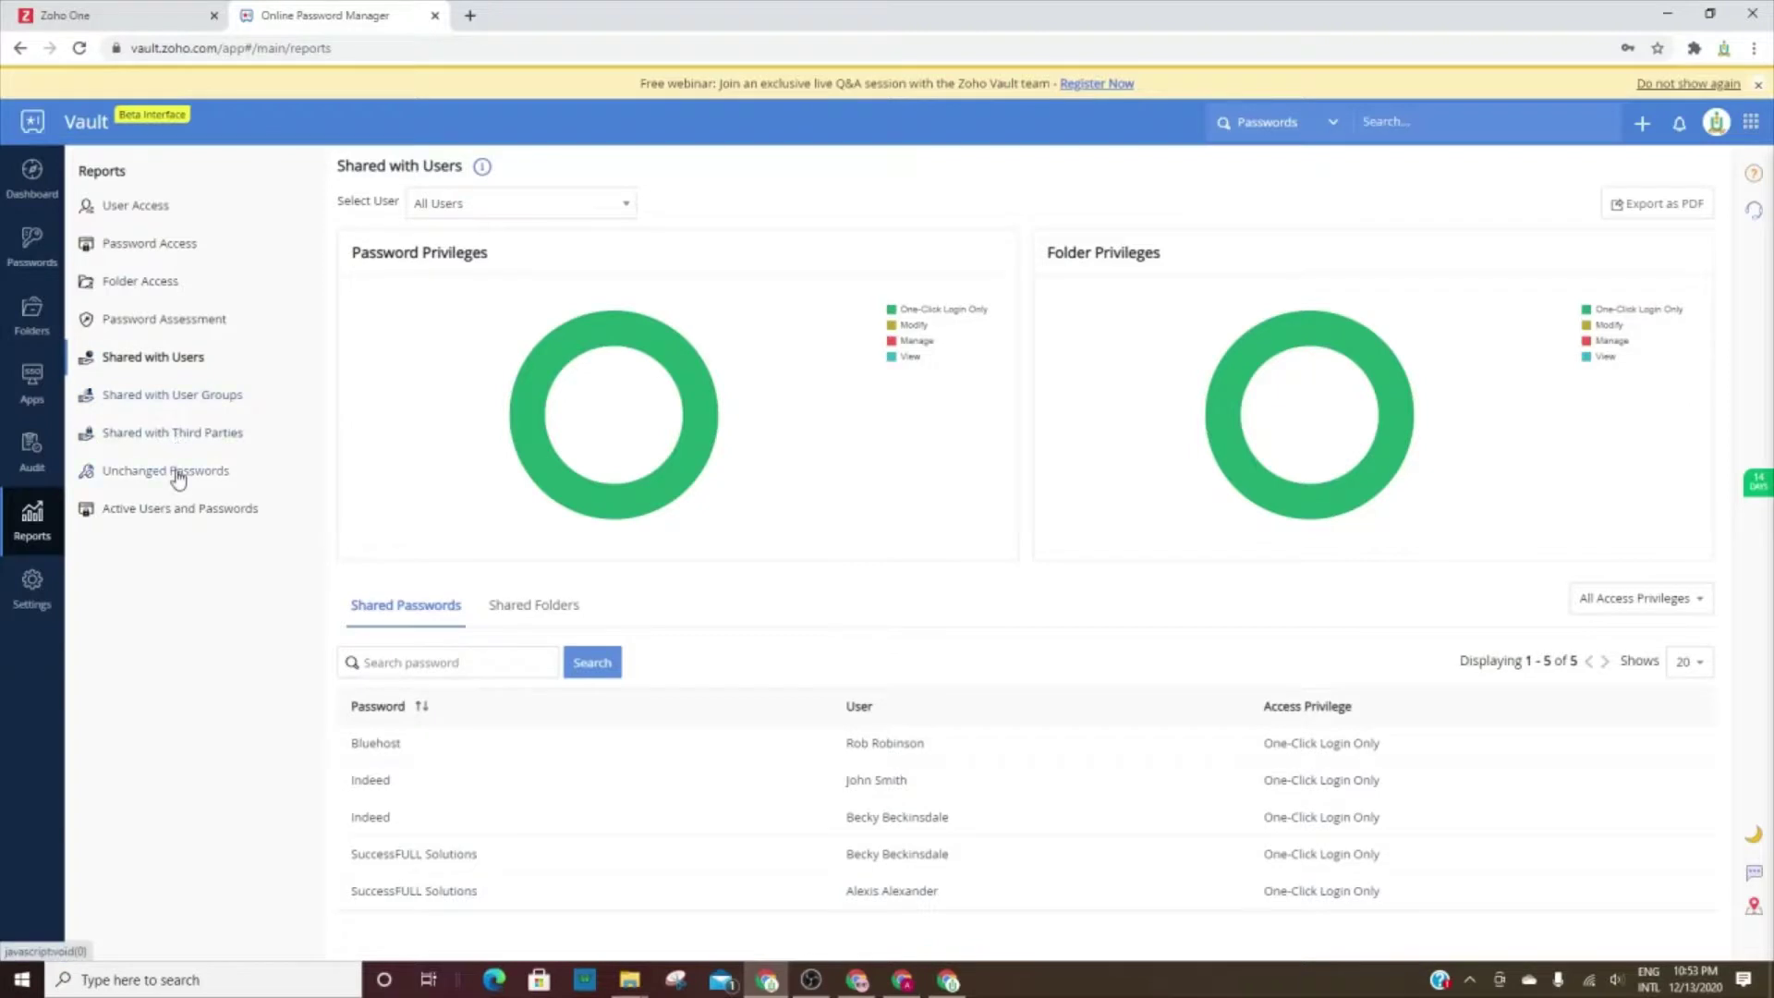
{"action": "left_click", "coordinate": [33, 591]}
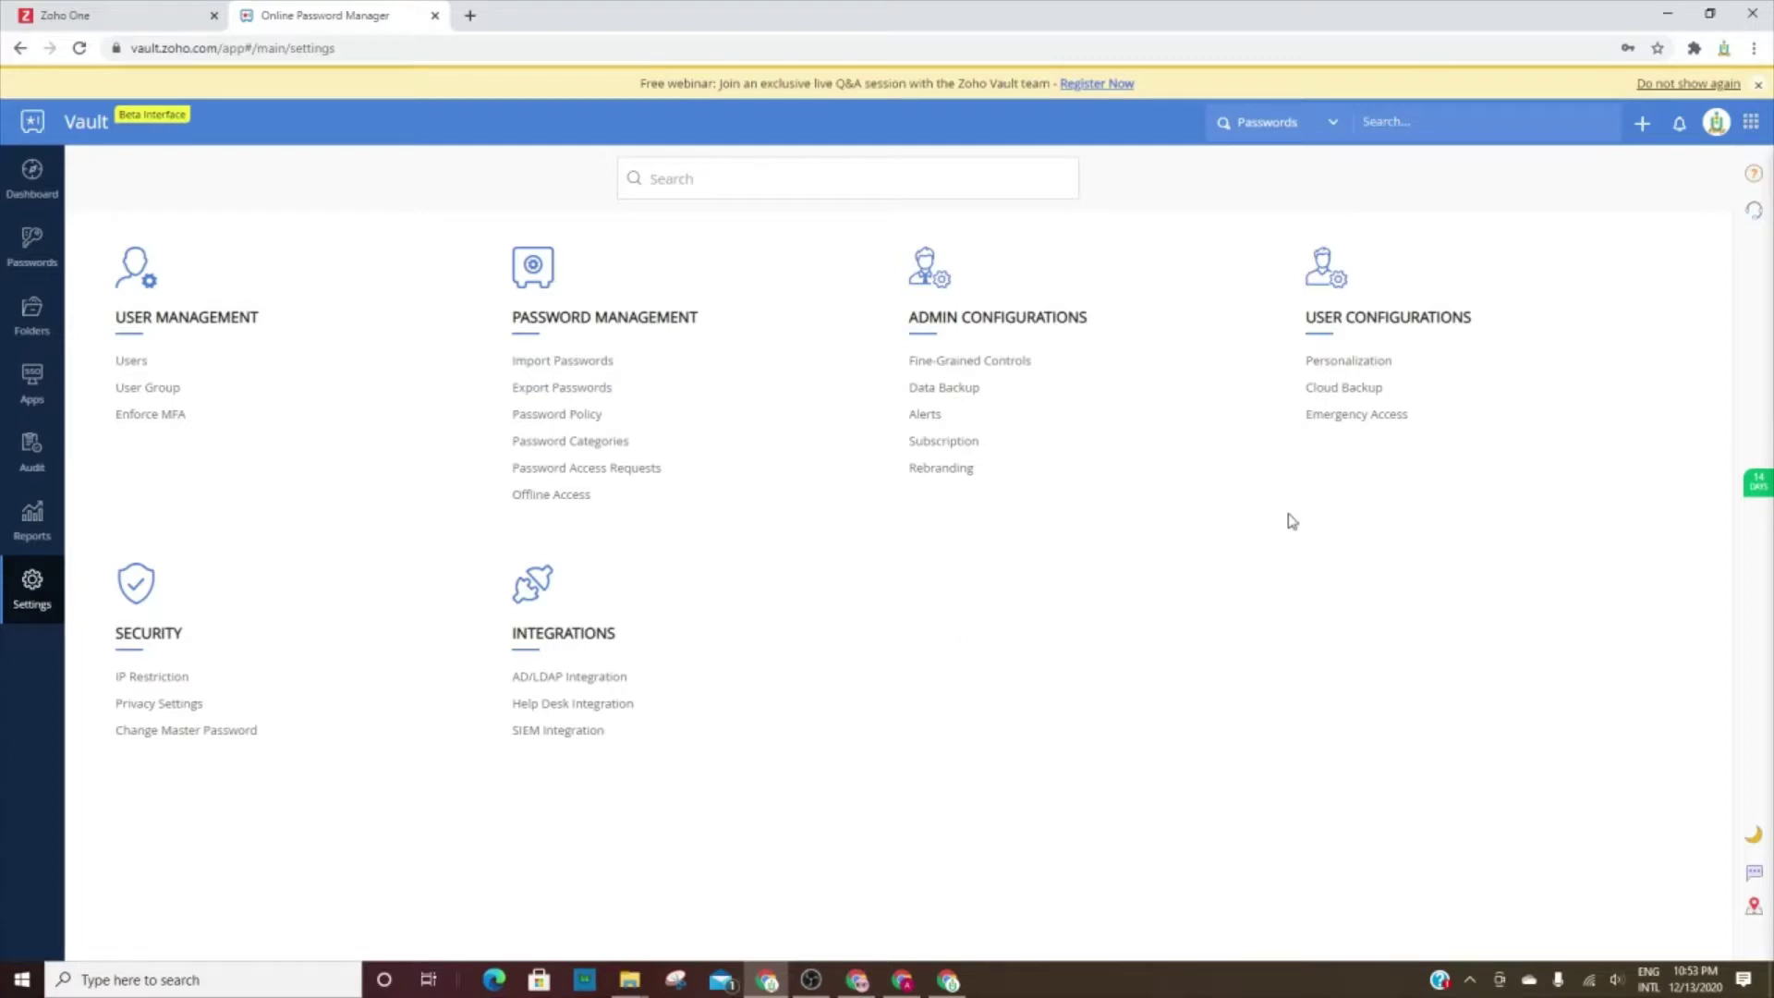
Open Personalization and review the inactivity timeout options, keeping it at 15 Minutes.
{"action": "left_click", "coordinate": [1351, 362]}
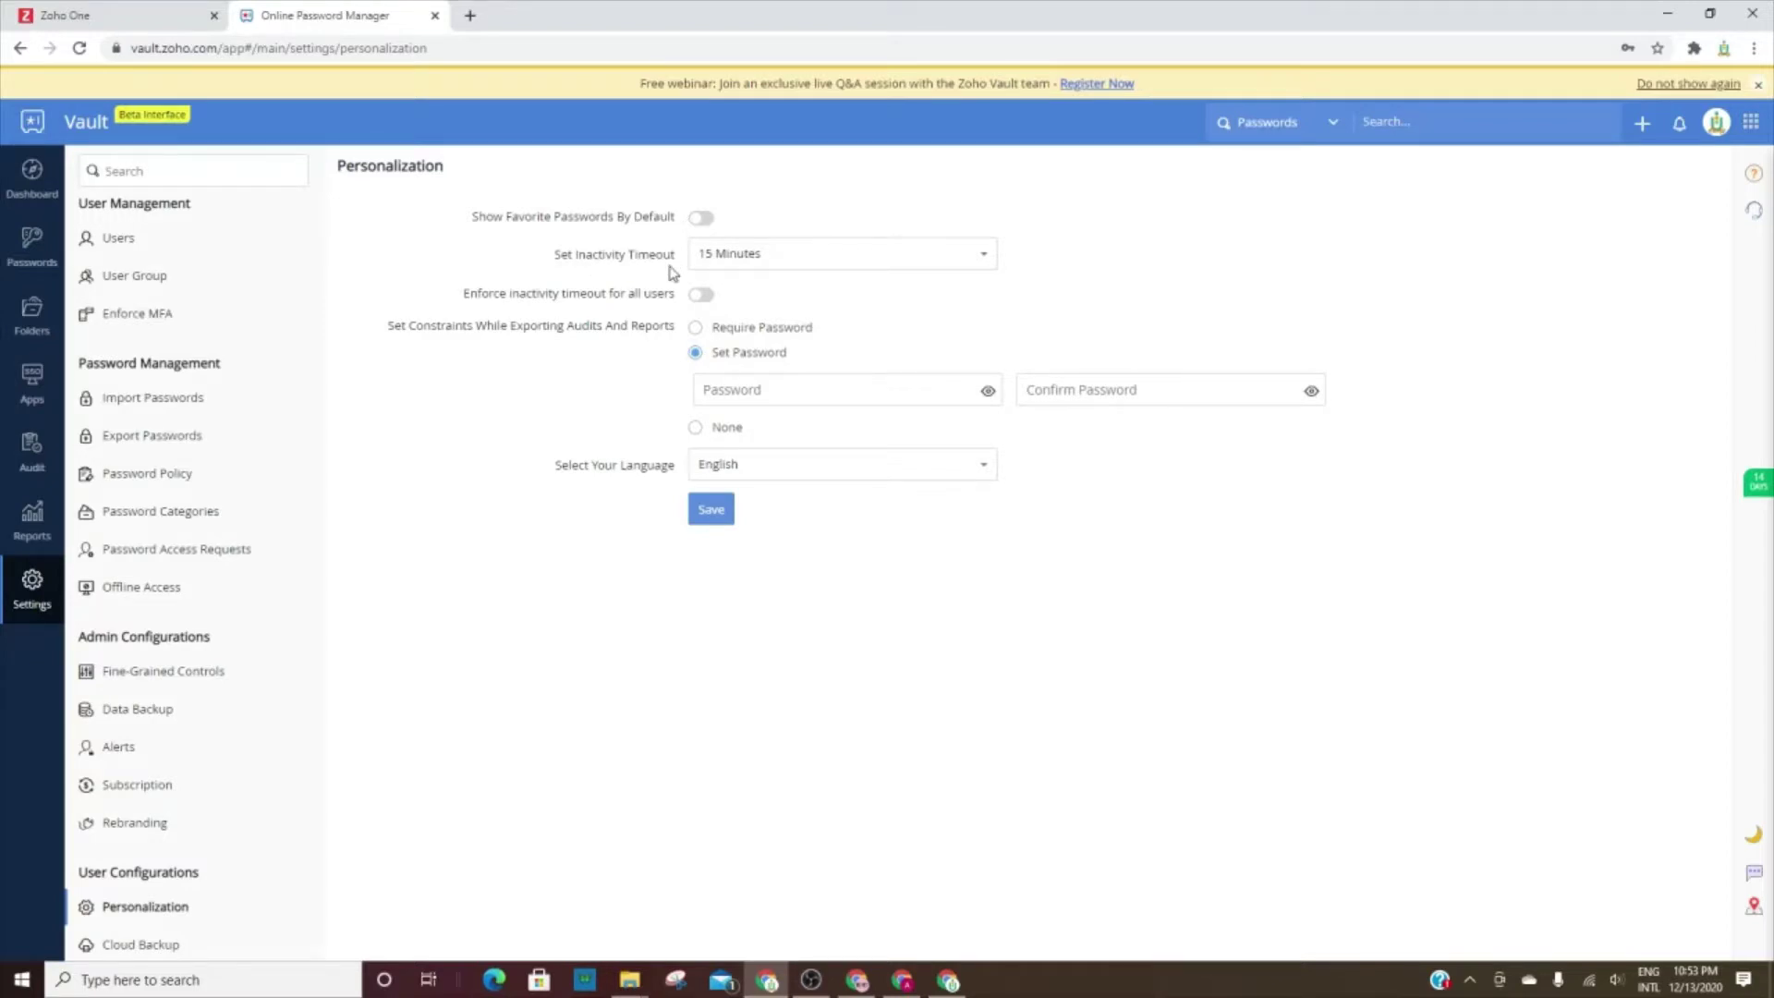
{"action": "left_click", "coordinate": [787, 265]}
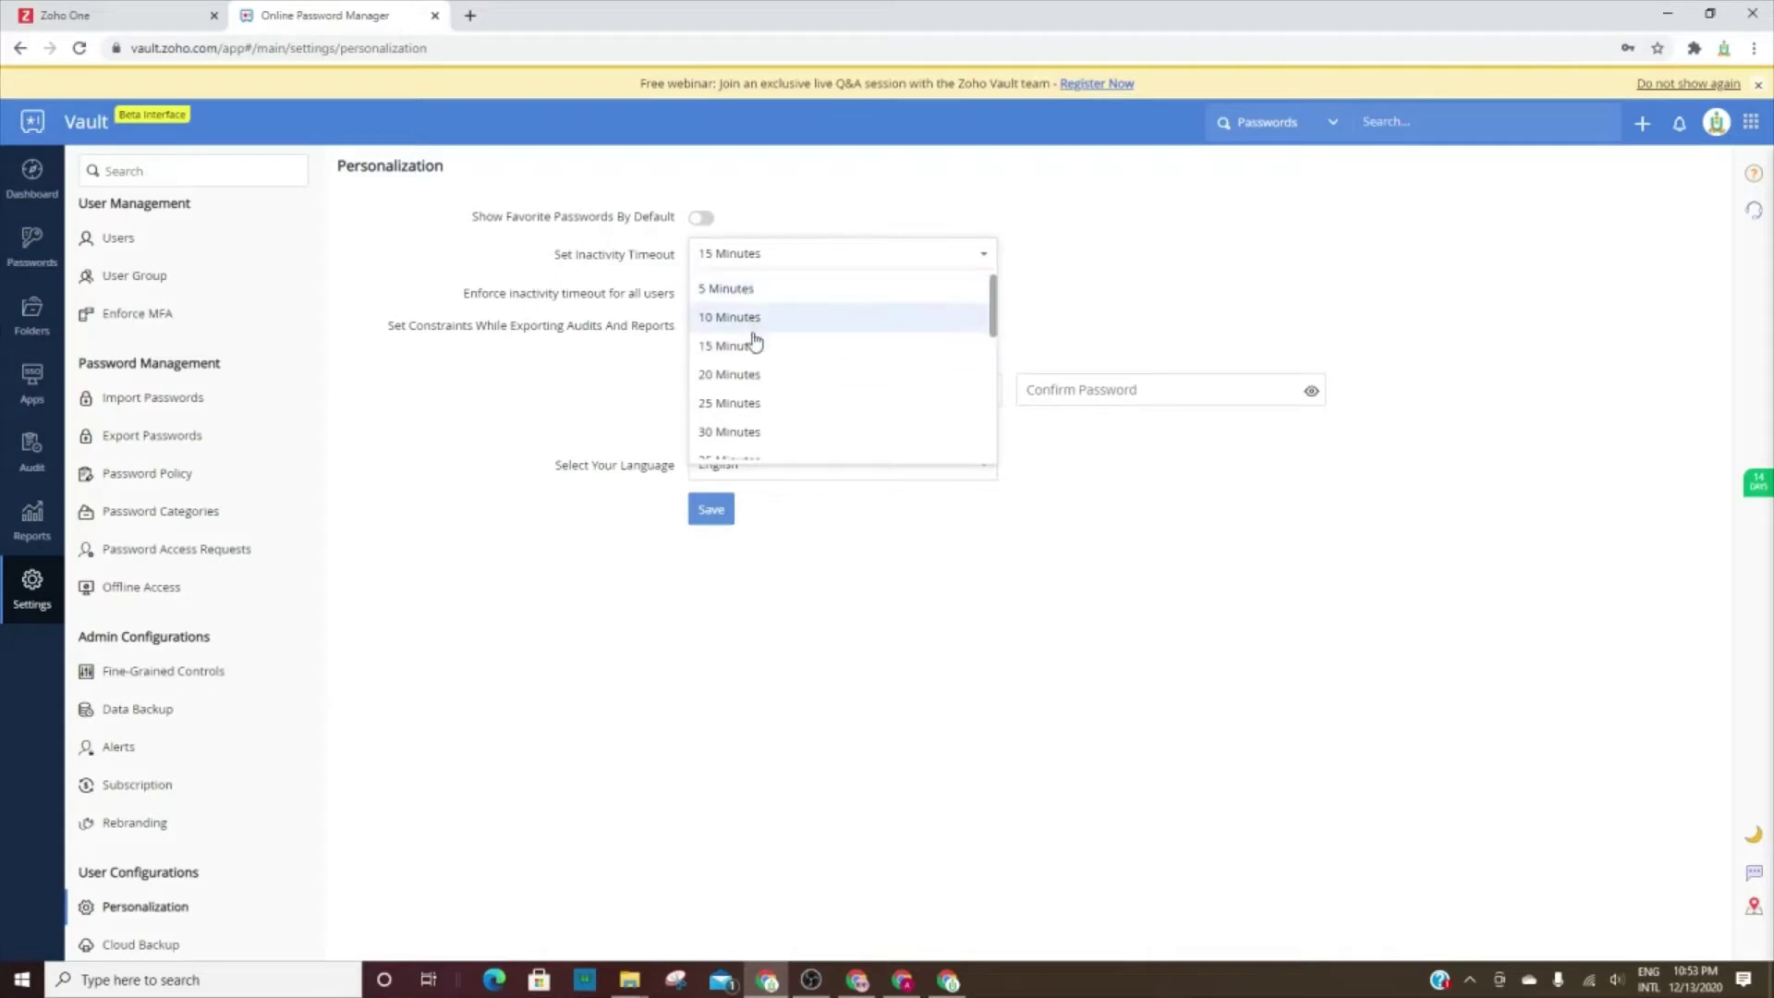
{"action": "scroll", "coordinate": [758, 362], "scroll_direction": "down", "scroll_amount": 5}
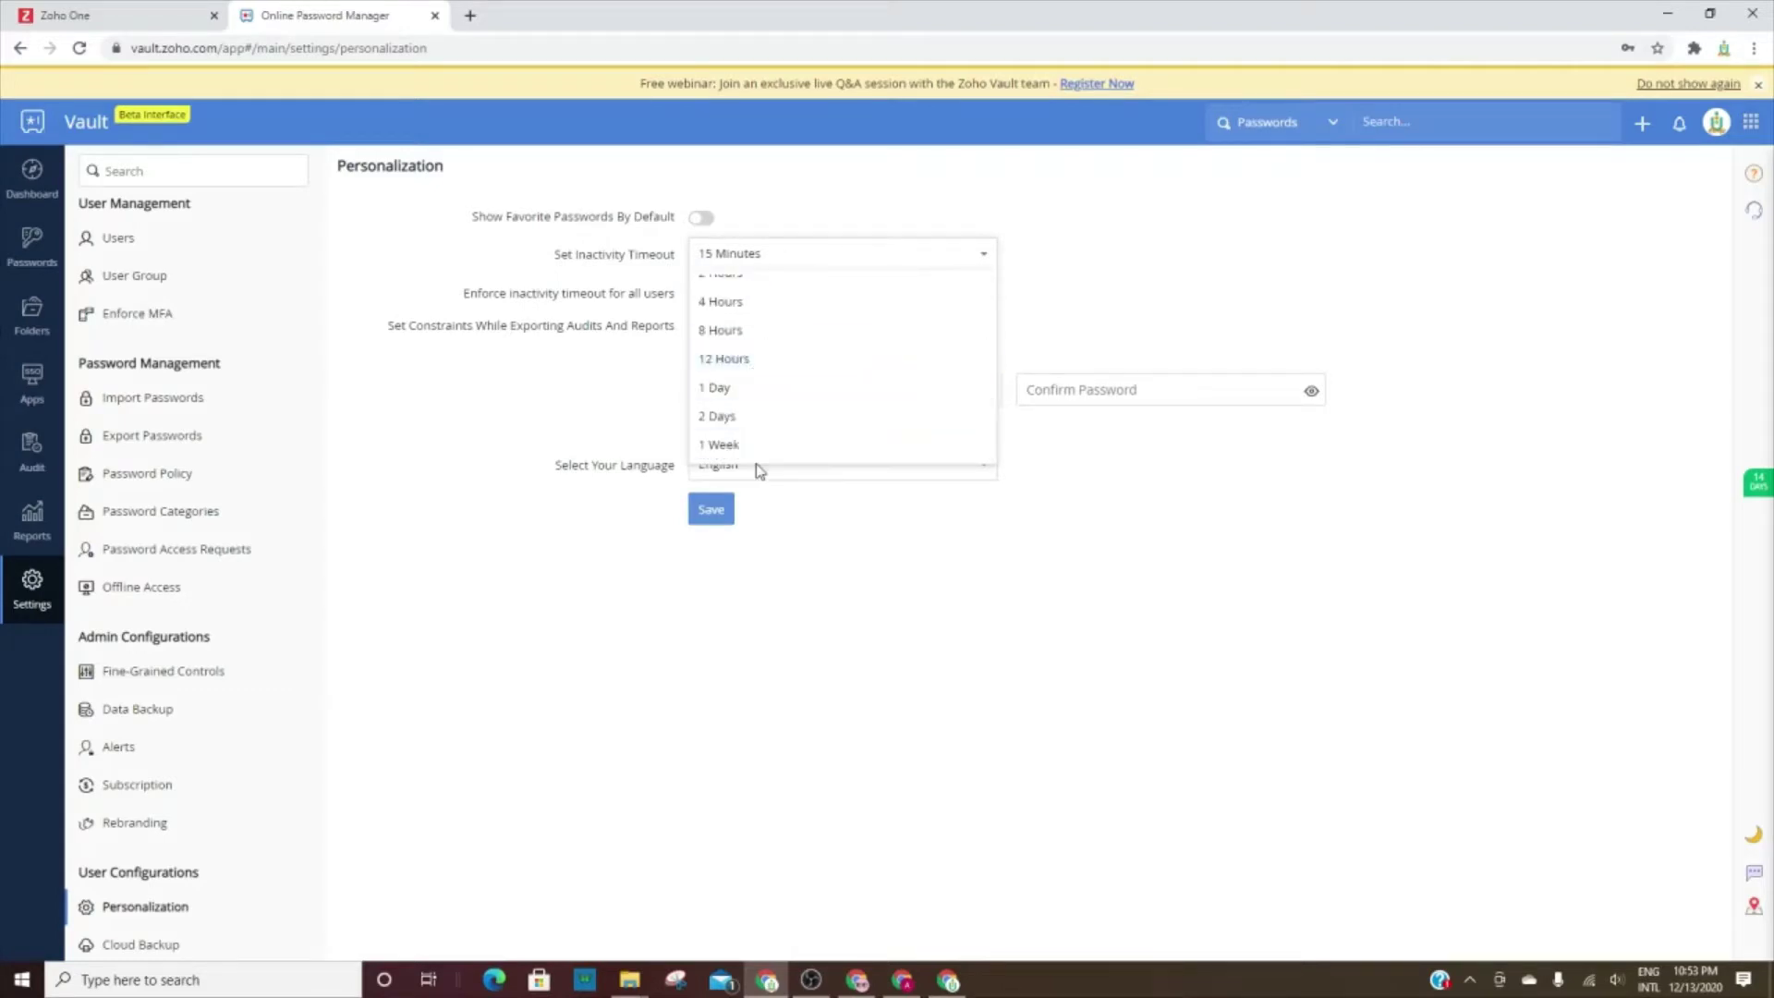
{"action": "left_click", "coordinate": [981, 565]}
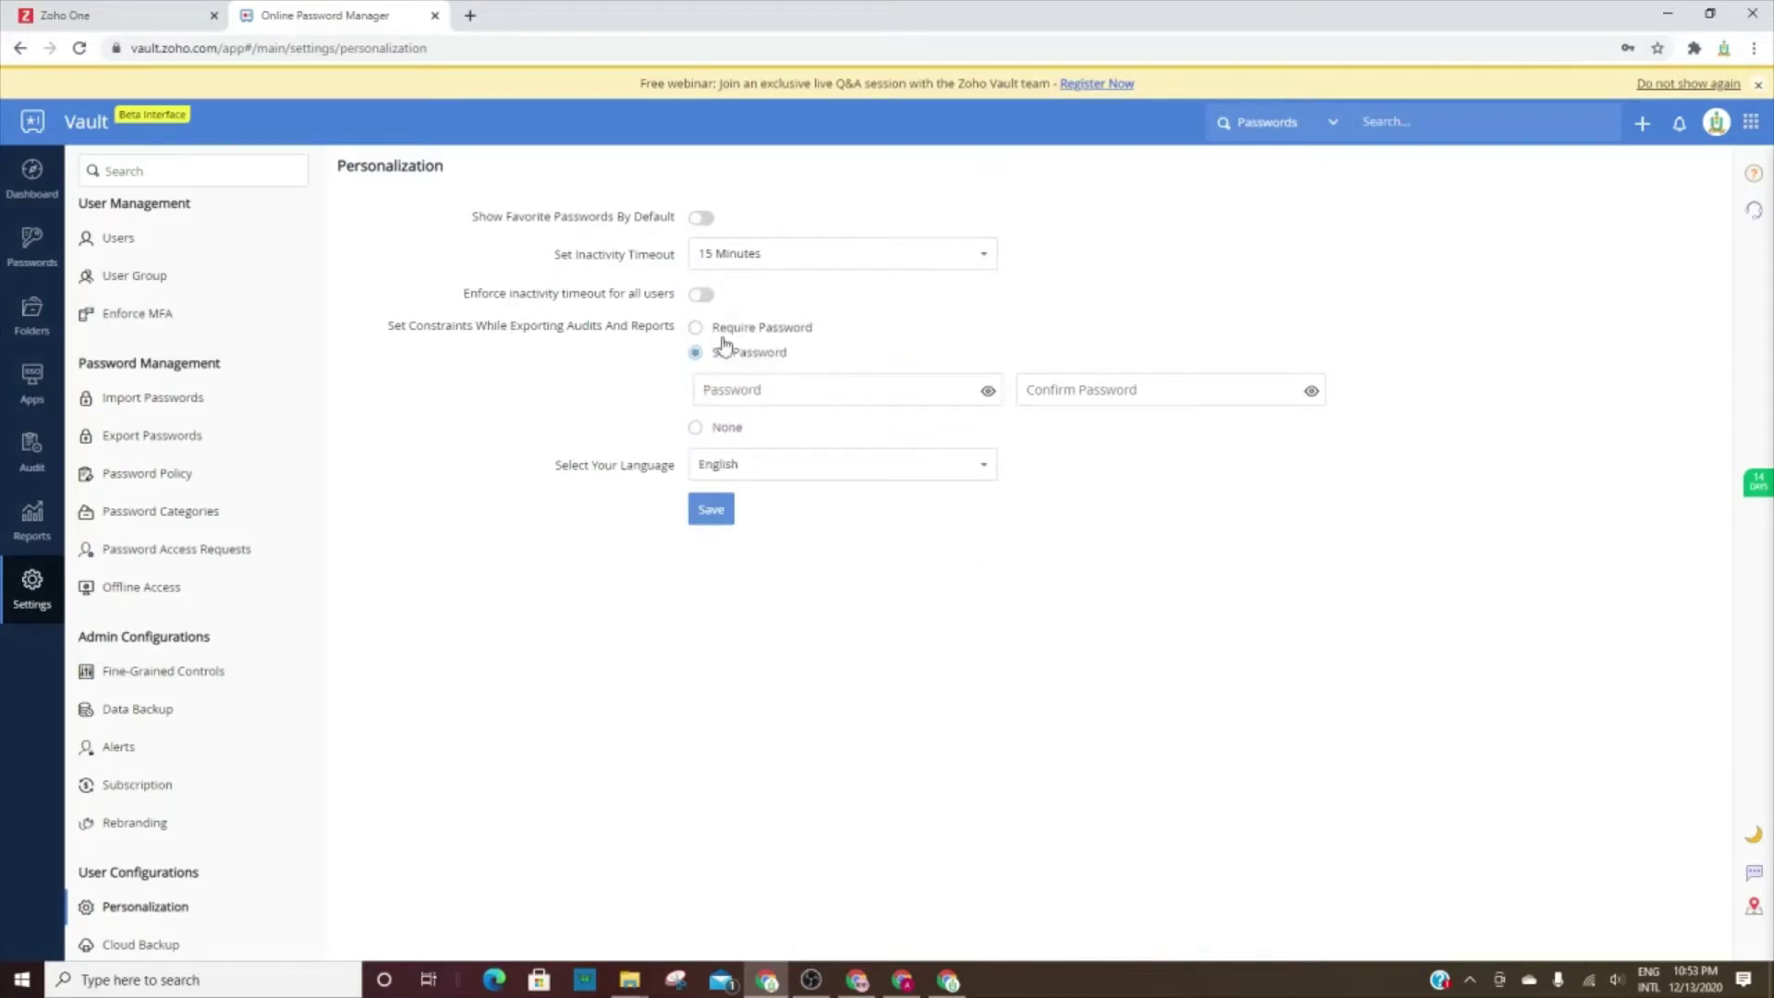